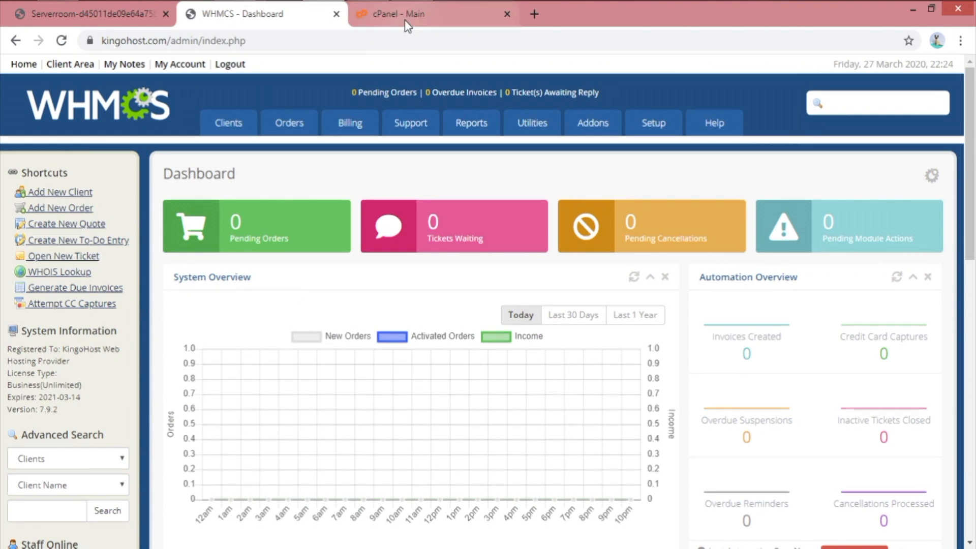
Go to Automation Settings from the WHMCS Setup menu
click(260, 14)
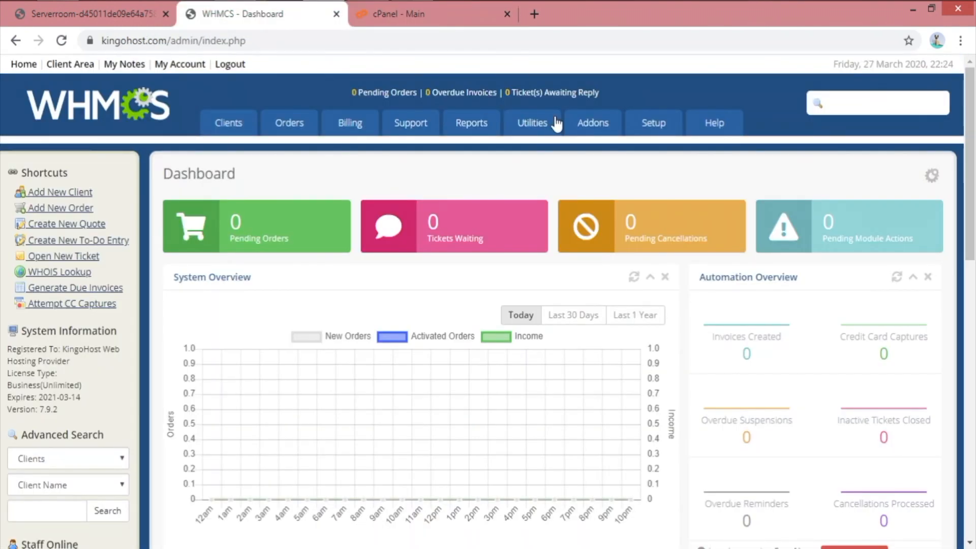
mouse_move(653, 124)
click(695, 201)
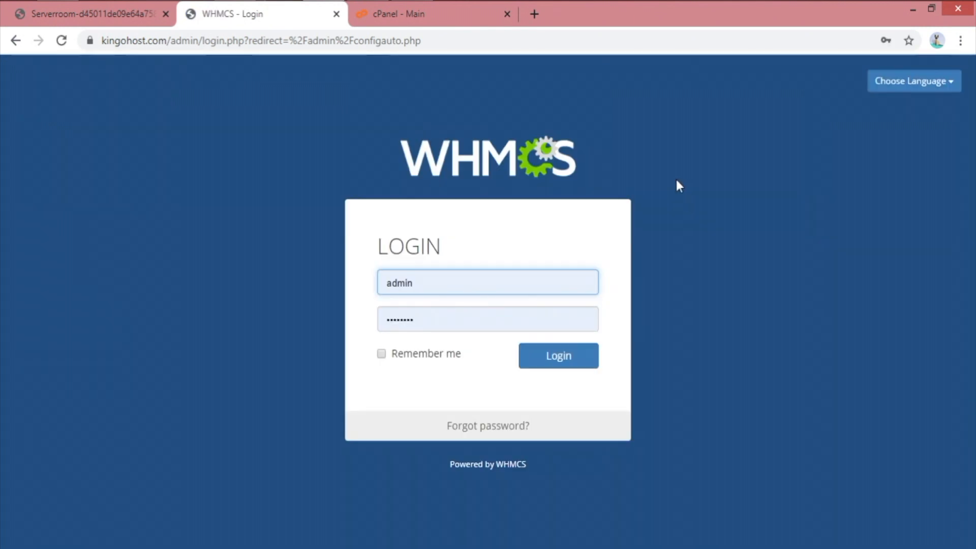
Log in with the saved admin credentials and confirm the password to view cron status and command
click(542, 361)
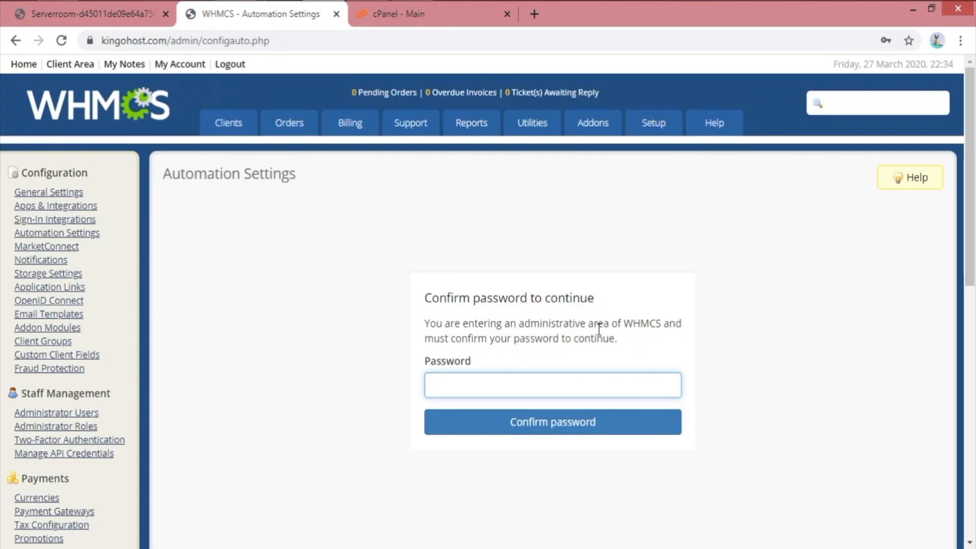
click(542, 379)
click(589, 423)
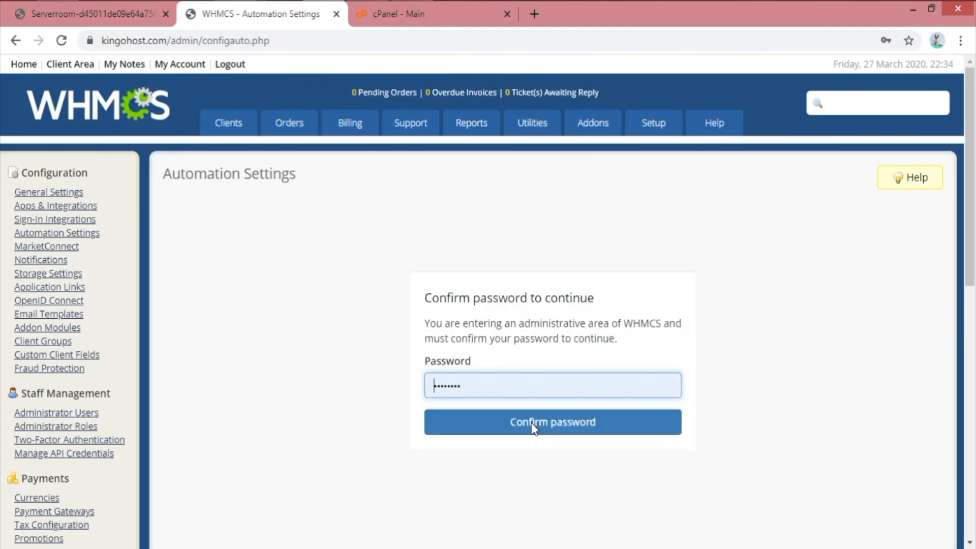
click(581, 423)
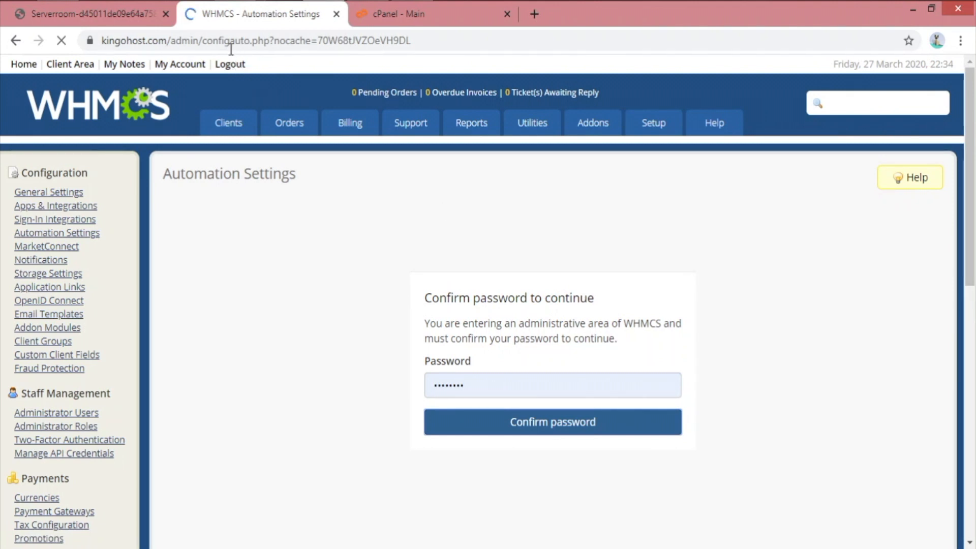
scroll(589, 318, down, 2)
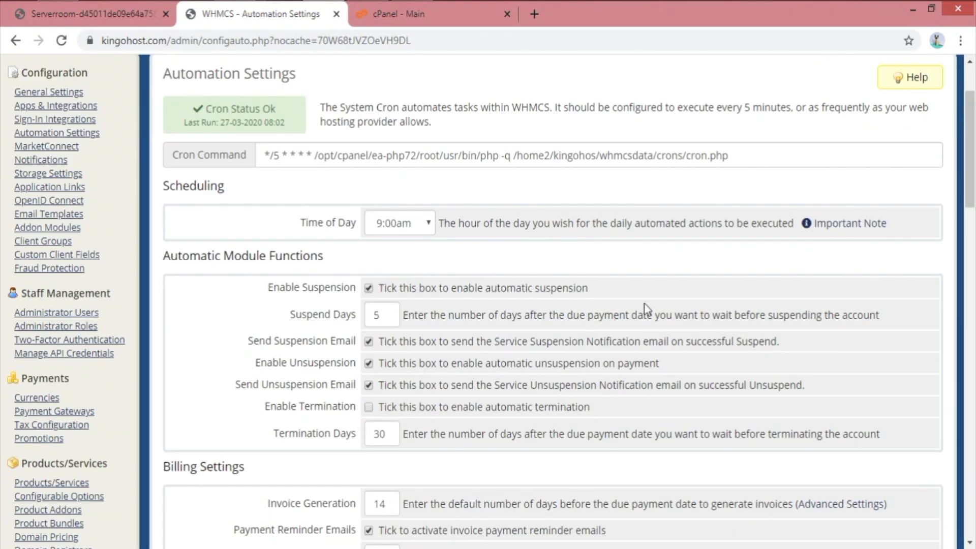
triple_click(359, 157)
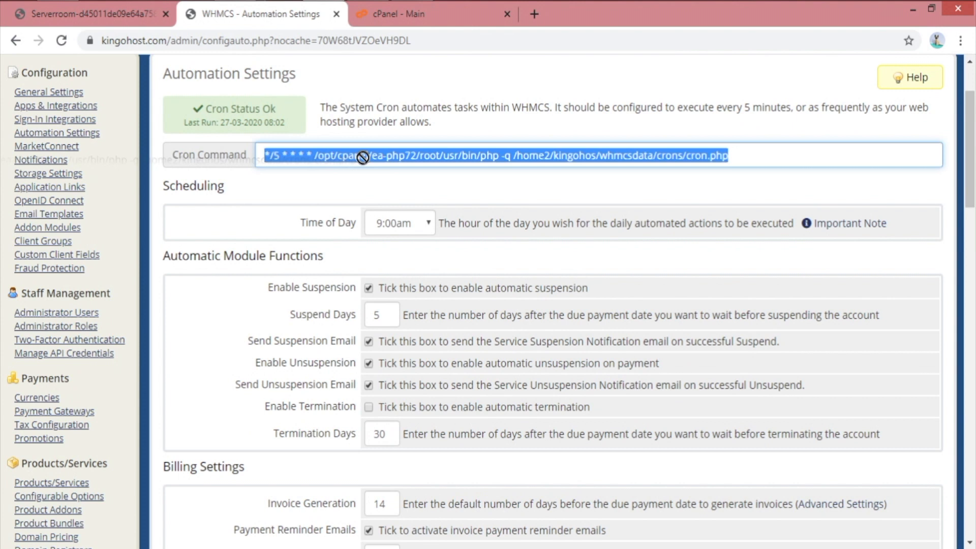
drag(199, 111, 293, 129)
click(386, 123)
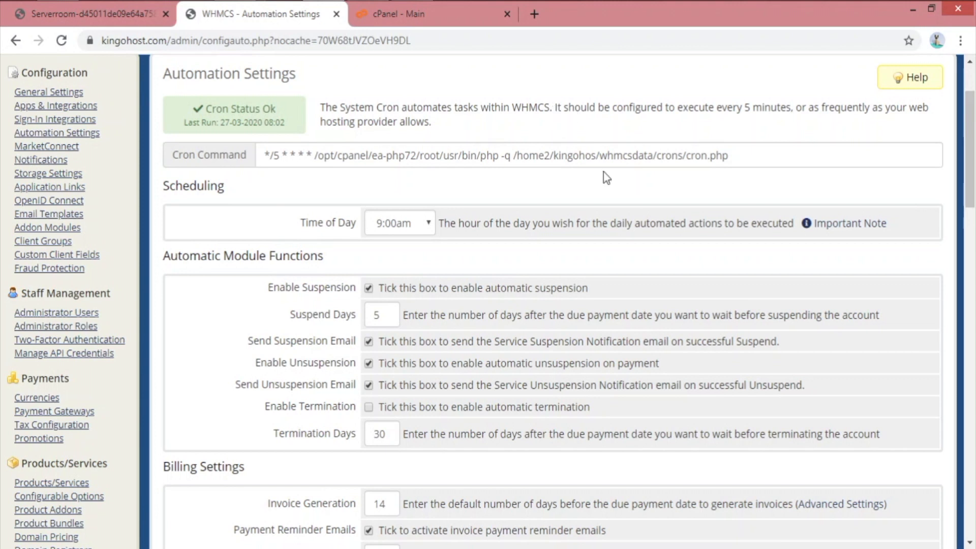
triple_click(349, 223)
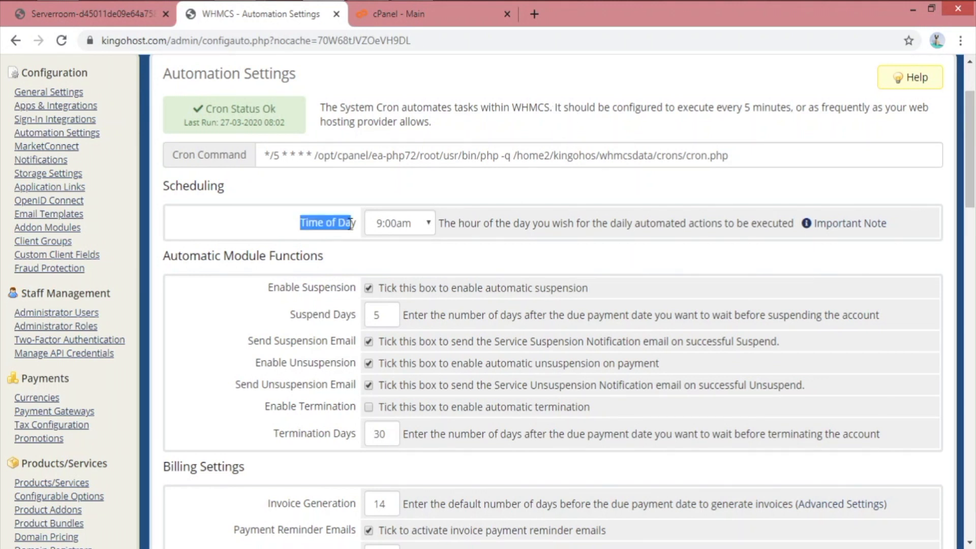
click(493, 216)
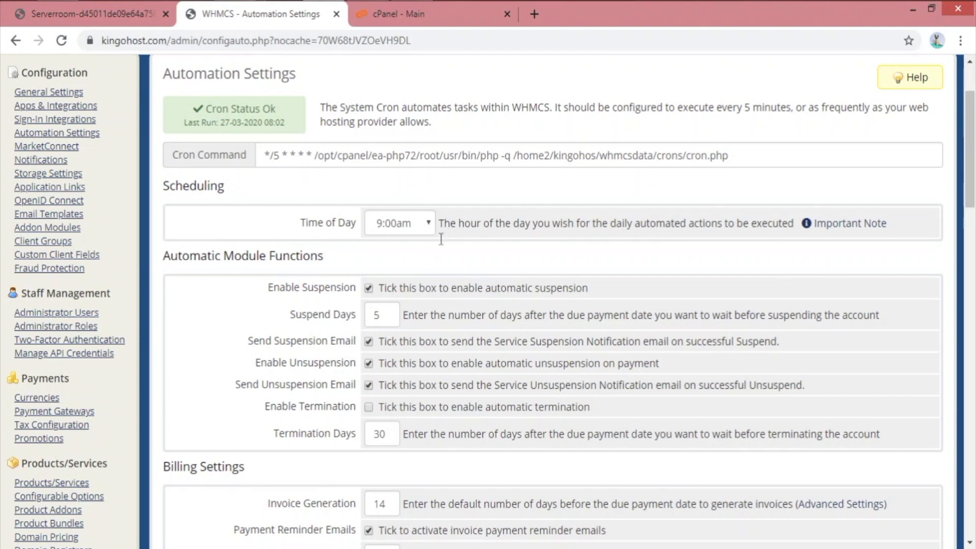
scroll(441, 239, up, 2)
mouse_move(654, 127)
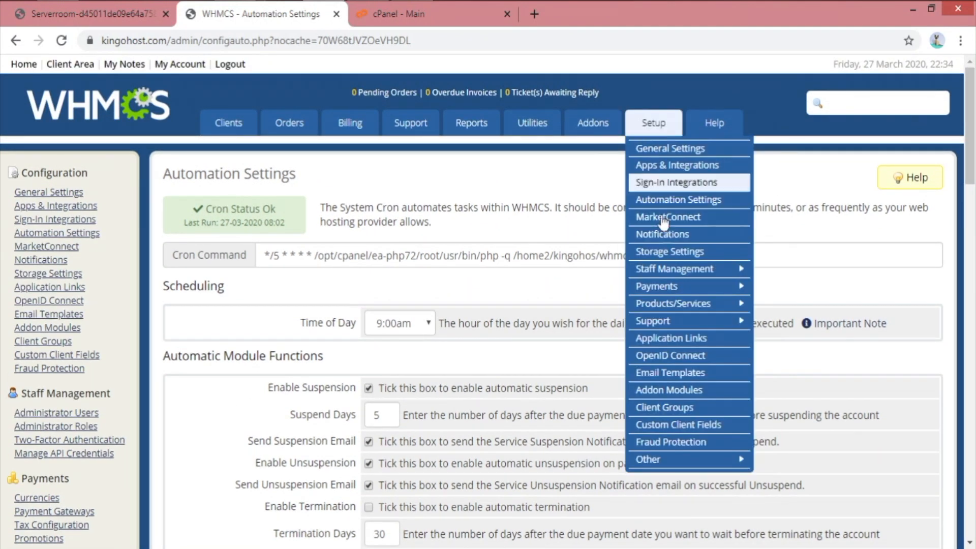
Review the email piping command and four departments on WHMCS Support Departments in a new tab
mouse_move(703, 326)
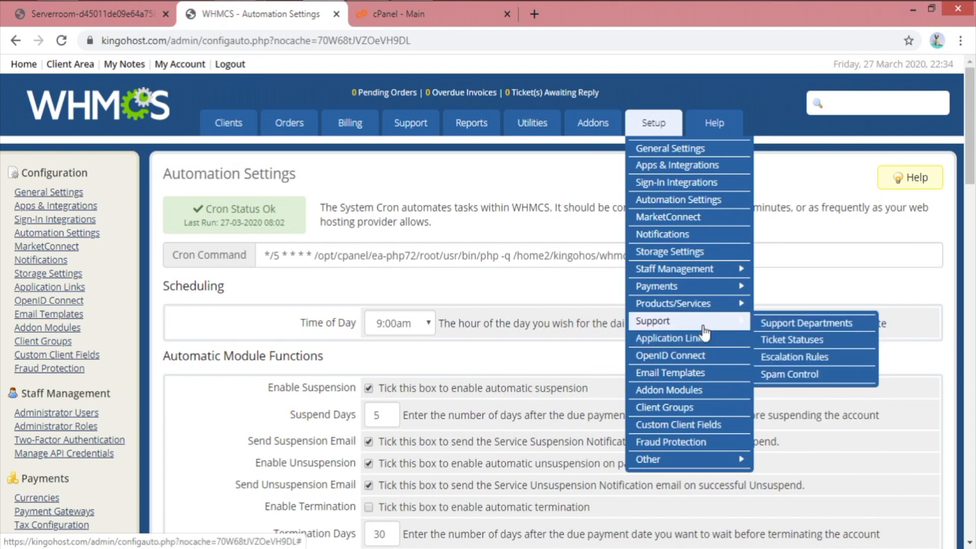
middle_click(839, 326)
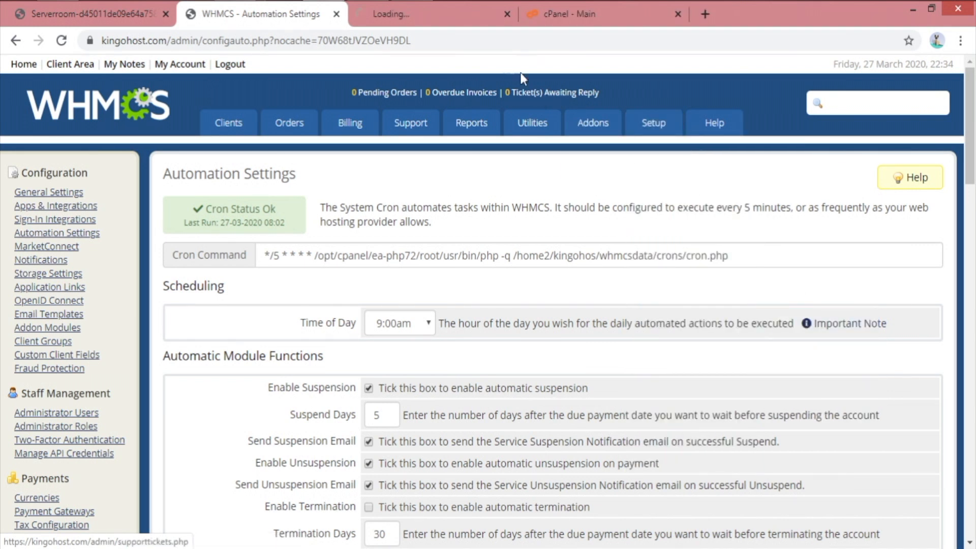
click(440, 20)
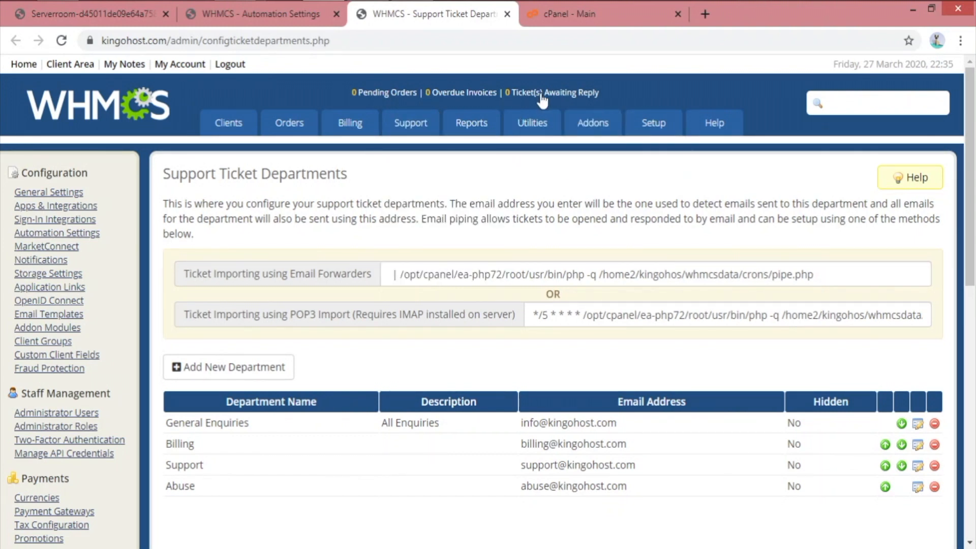
mouse_move(390, 145)
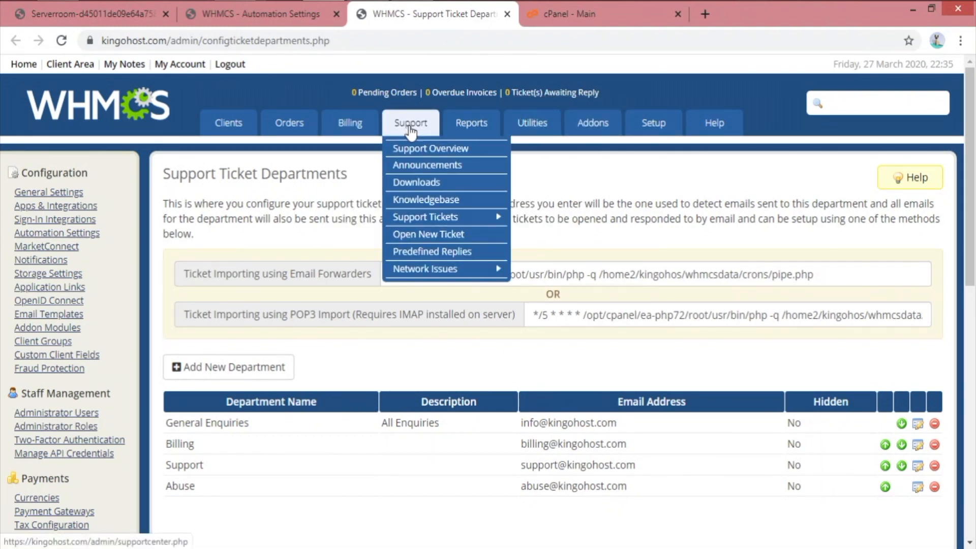
mouse_move(459, 218)
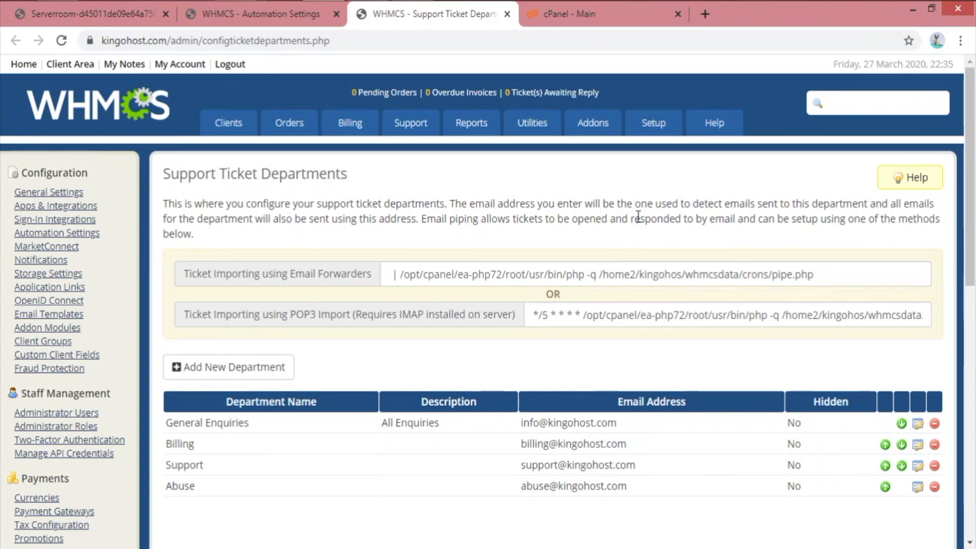
click(582, 20)
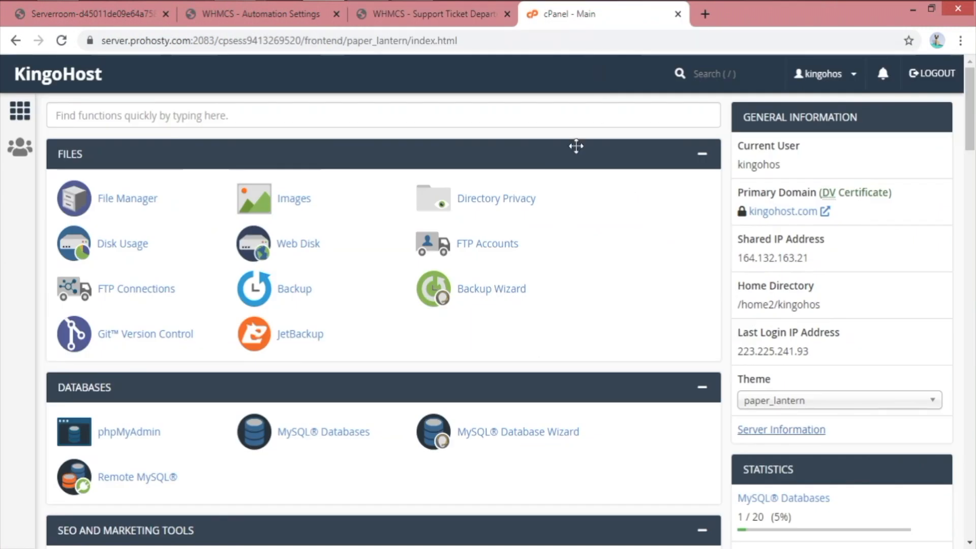
Open File Manager and, via a 'cron' search, Cron Jobs in new tabs
click(412, 114)
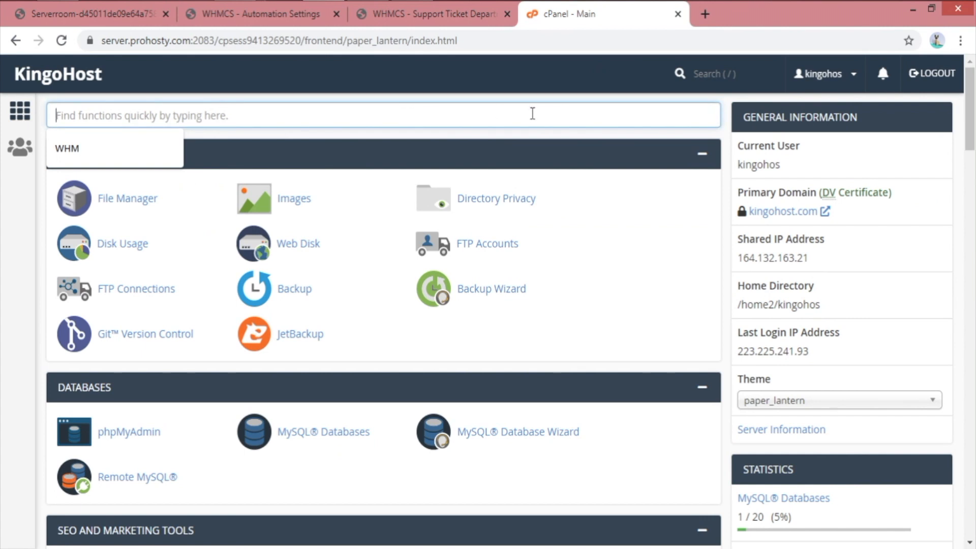
click(146, 206)
click(392, 120)
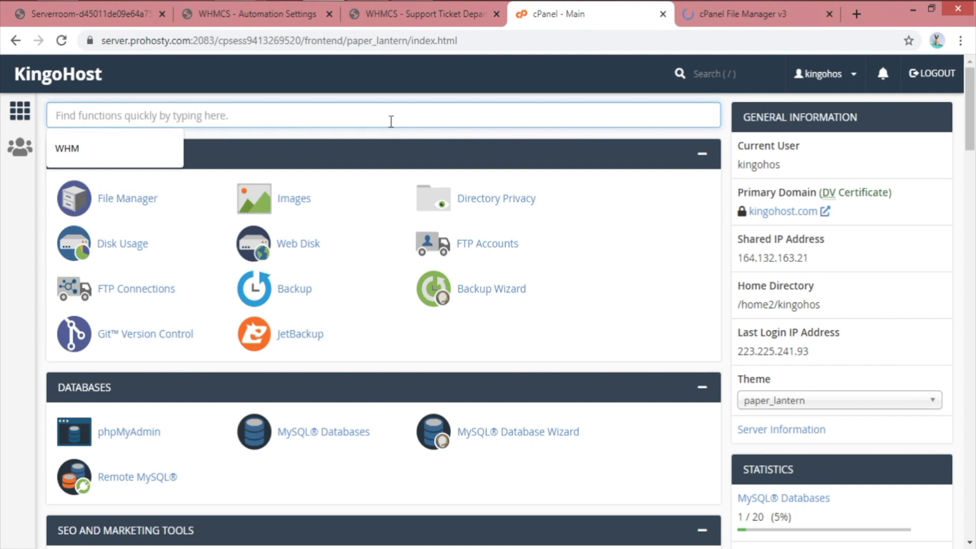
text(corn)
key(BackSpace)
key(BackSpace)
key(BackSpace)
text(ron)
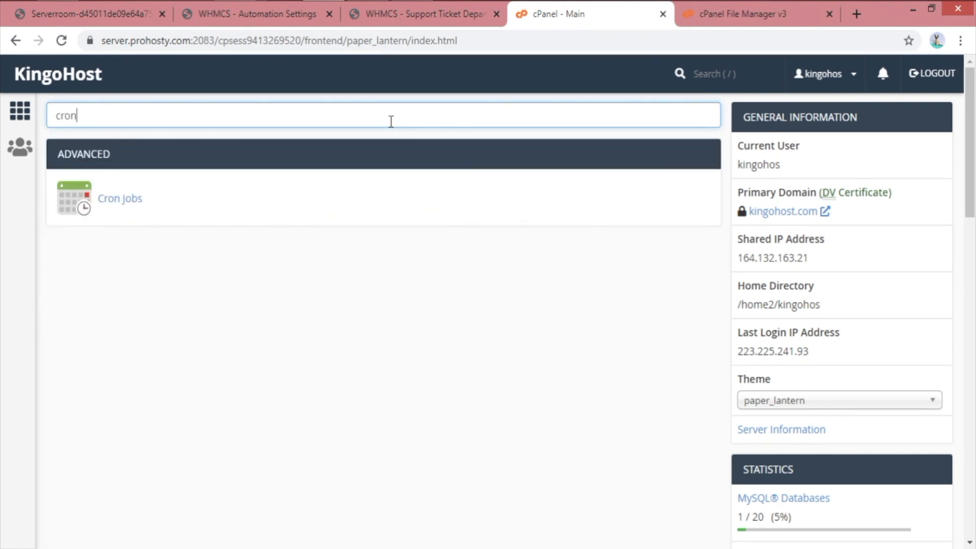
middle_click(130, 198)
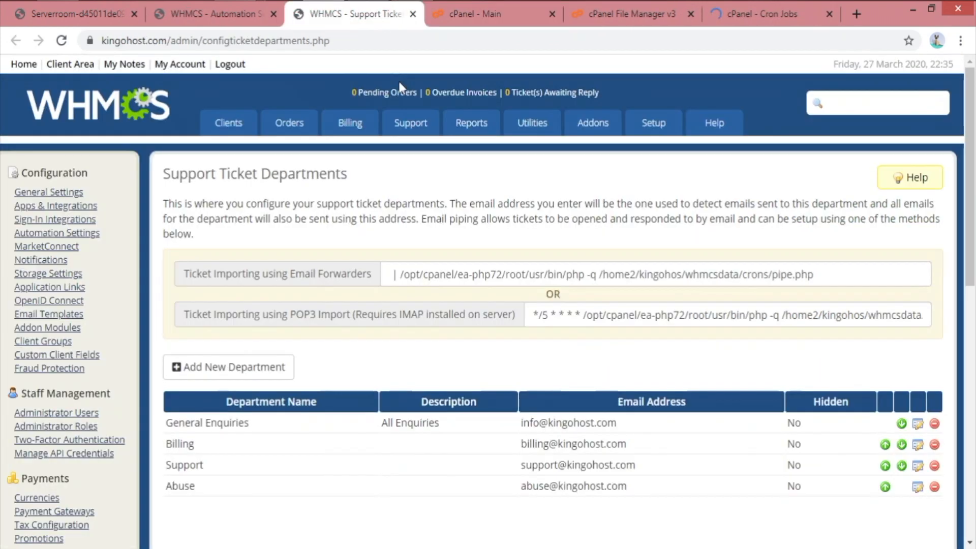
Search 'forwa' and view the three email forwarders piping to pipe.php
click(356, 14)
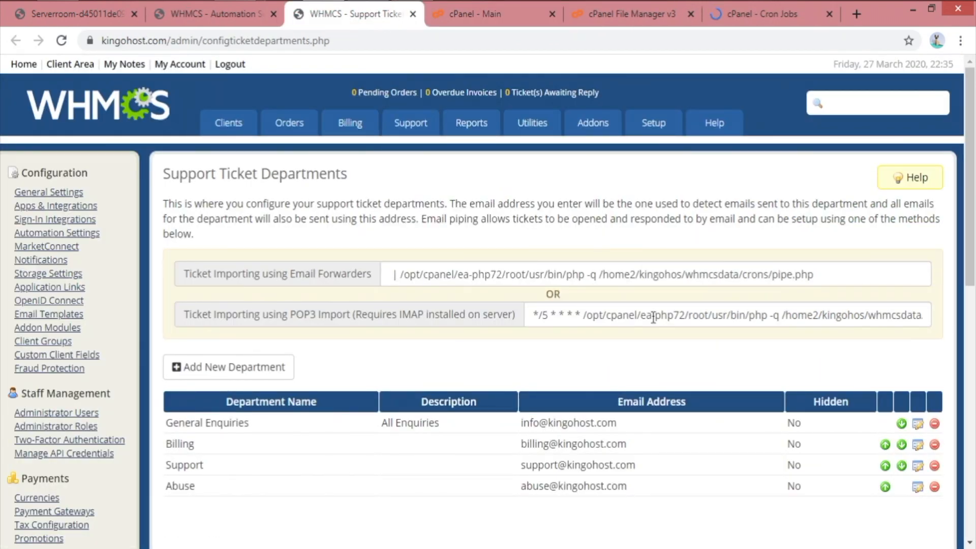
click(475, 14)
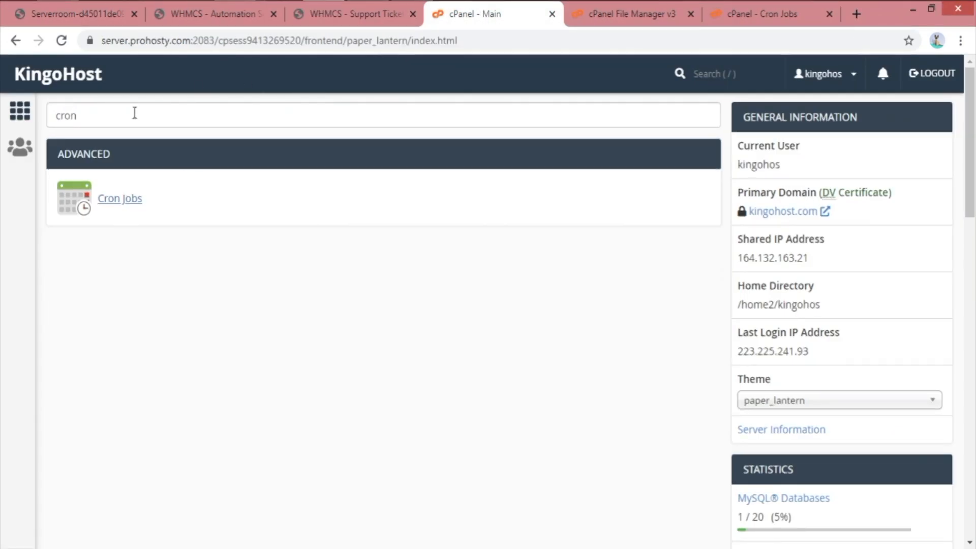
click(136, 112)
text(forwa)
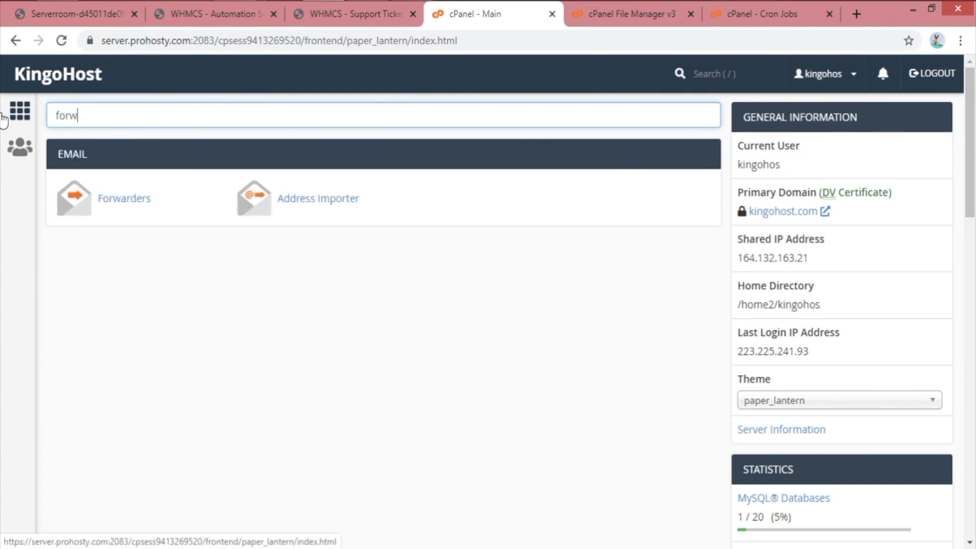
click(148, 202)
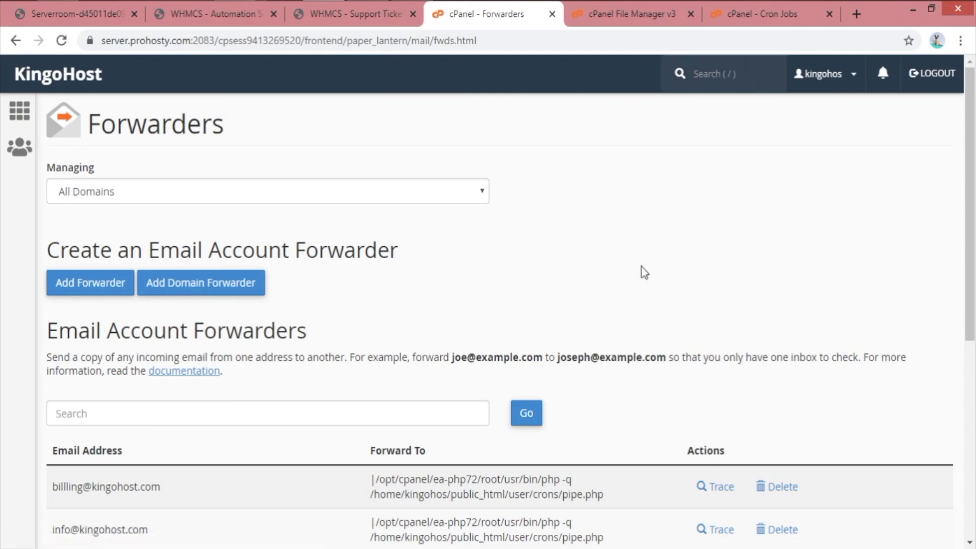
scroll(642, 269, down, 2)
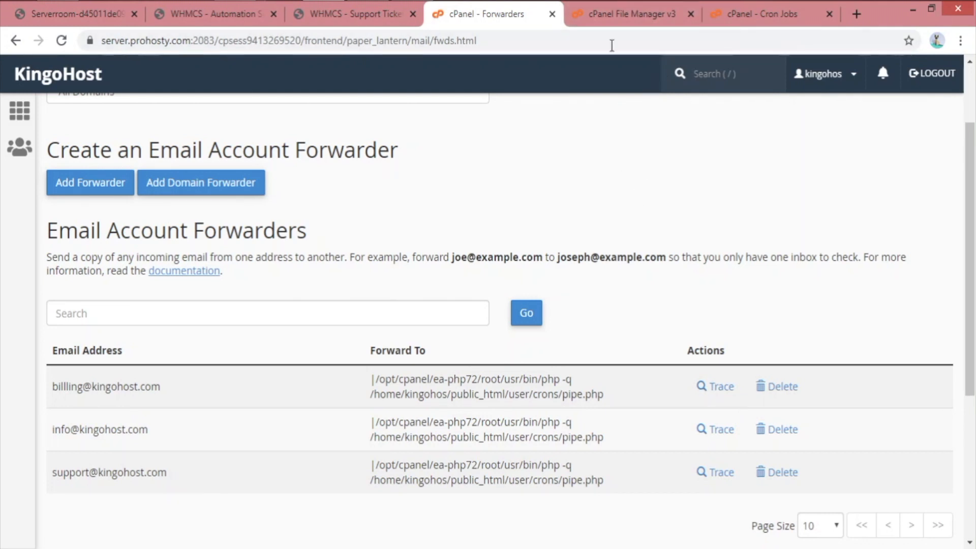
click(615, 15)
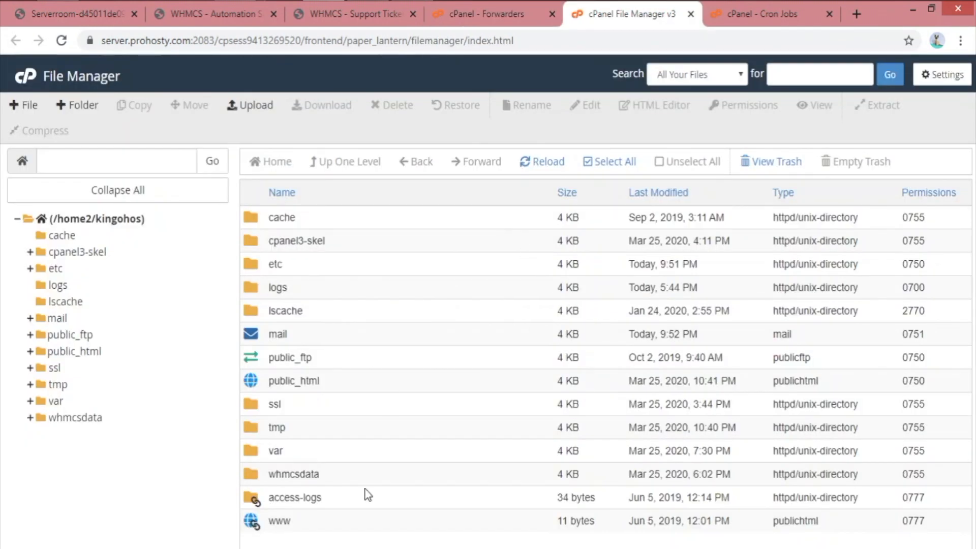
In whmcsdata, set the crons folder permissions to 0777
click(390, 469)
double_click(391, 474)
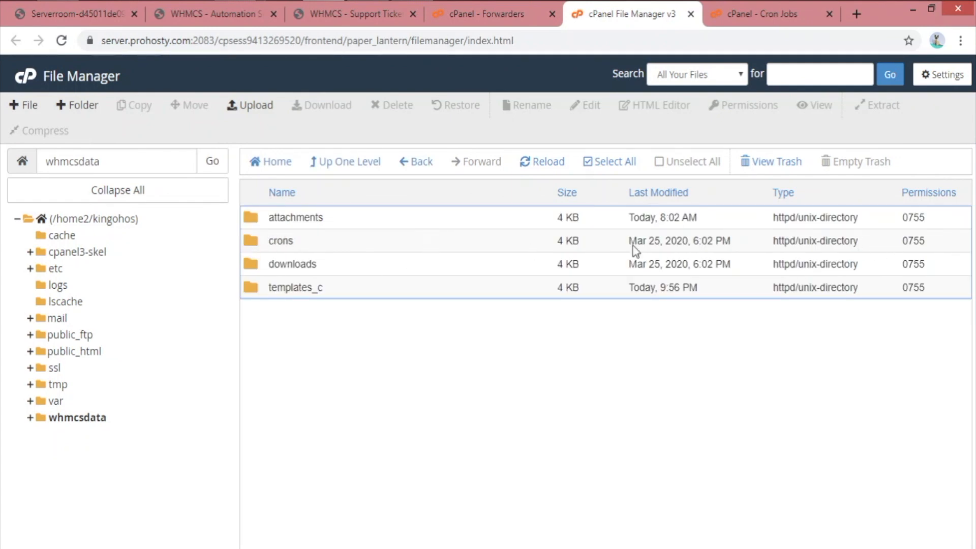
double_click(918, 243)
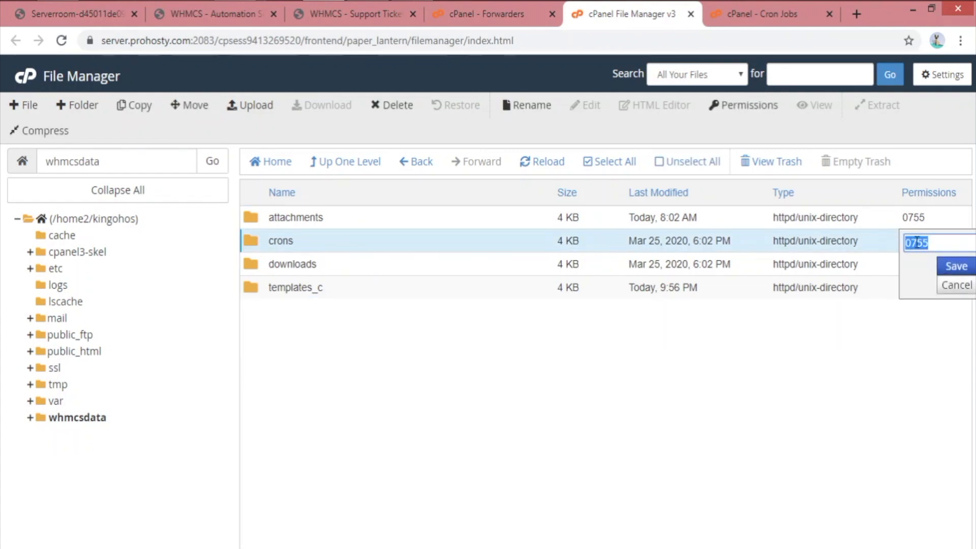
click(932, 242)
key(BackSpace)
key(BackSpace)
text(77)
key(Return)
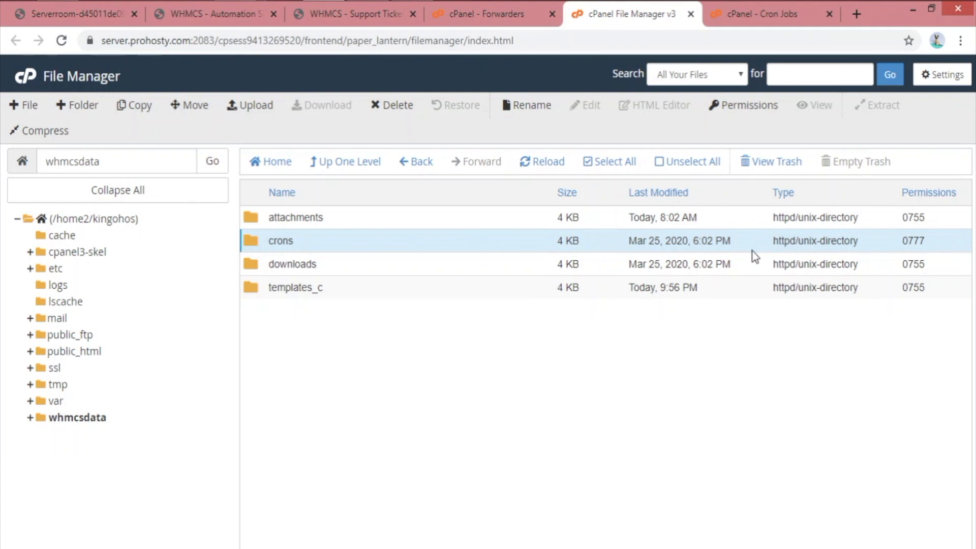
Open the crons folder and start editing config.php
double_click(431, 241)
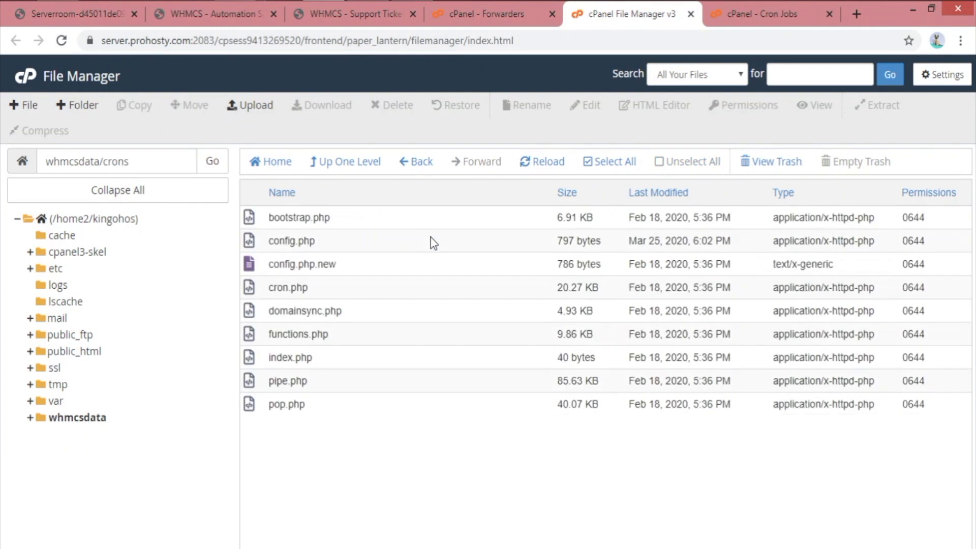
right_click(317, 242)
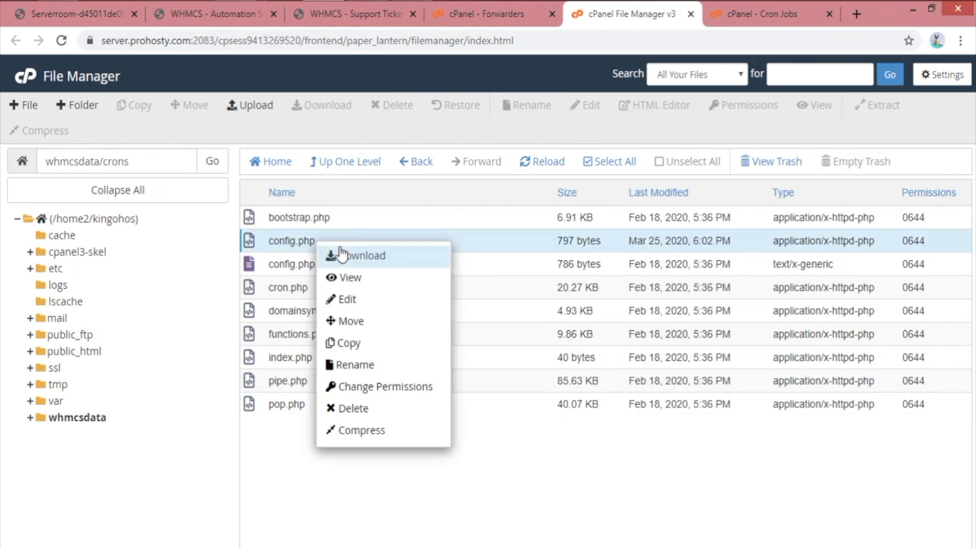
click(345, 300)
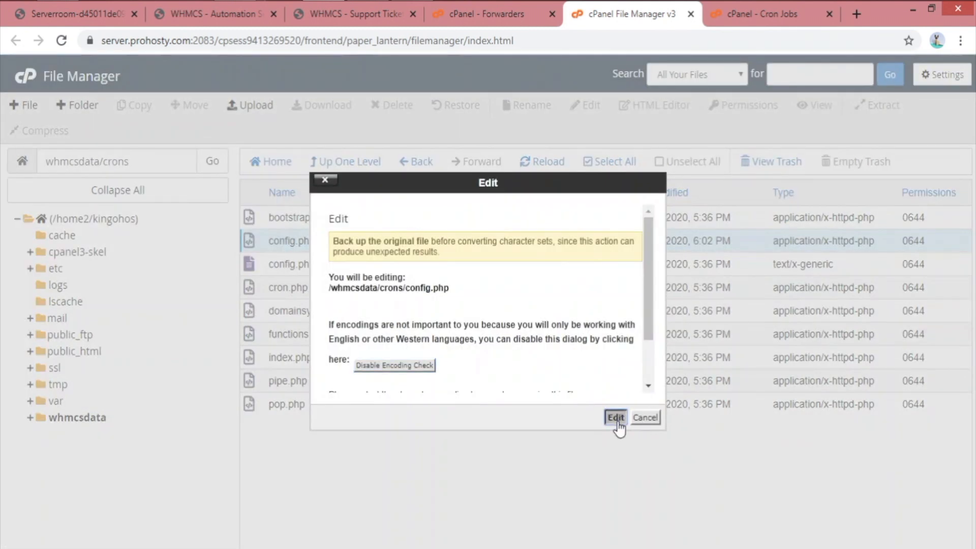
Open config.php in the editor and check that $whmcspath is '/home2/kingohos/public_html/'
click(617, 419)
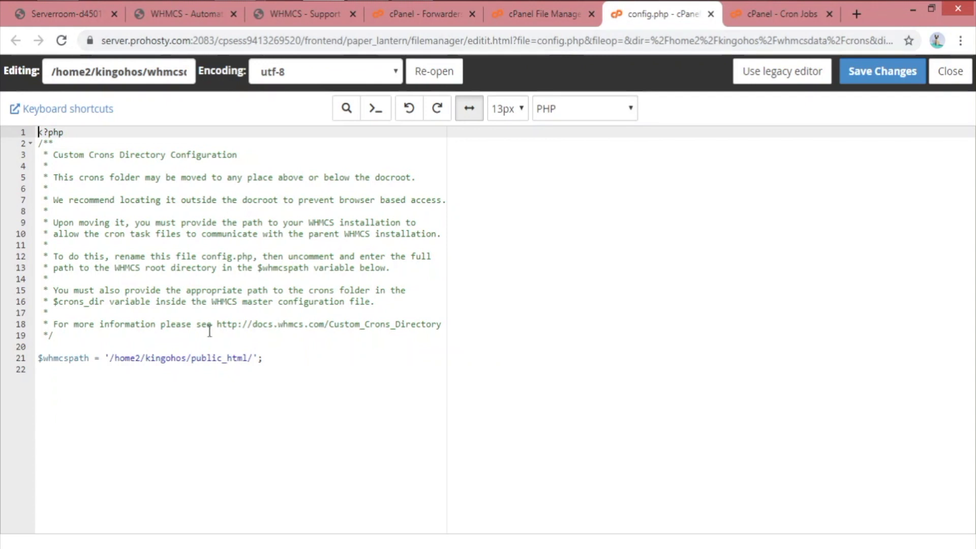
drag(112, 358, 256, 358)
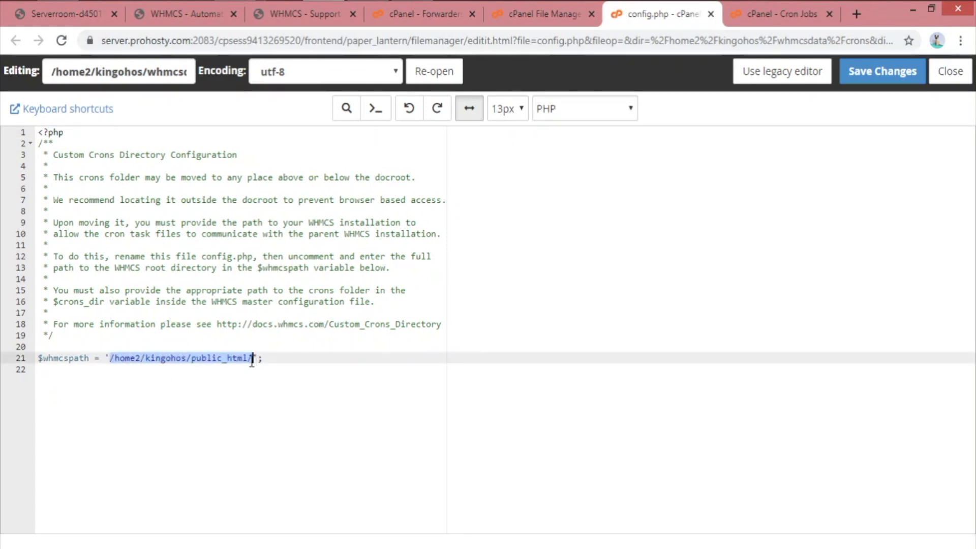
double_click(176, 358)
click(229, 364)
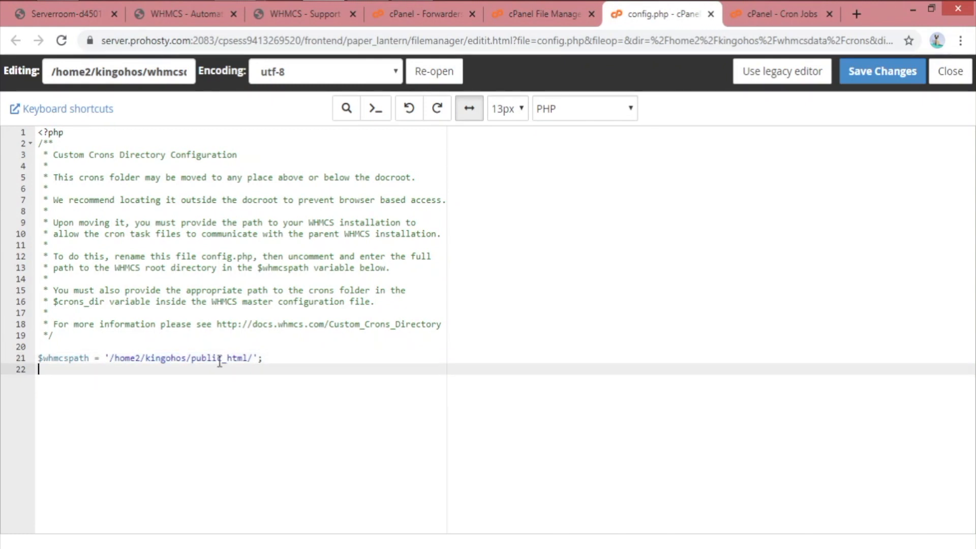
drag(109, 358, 250, 364)
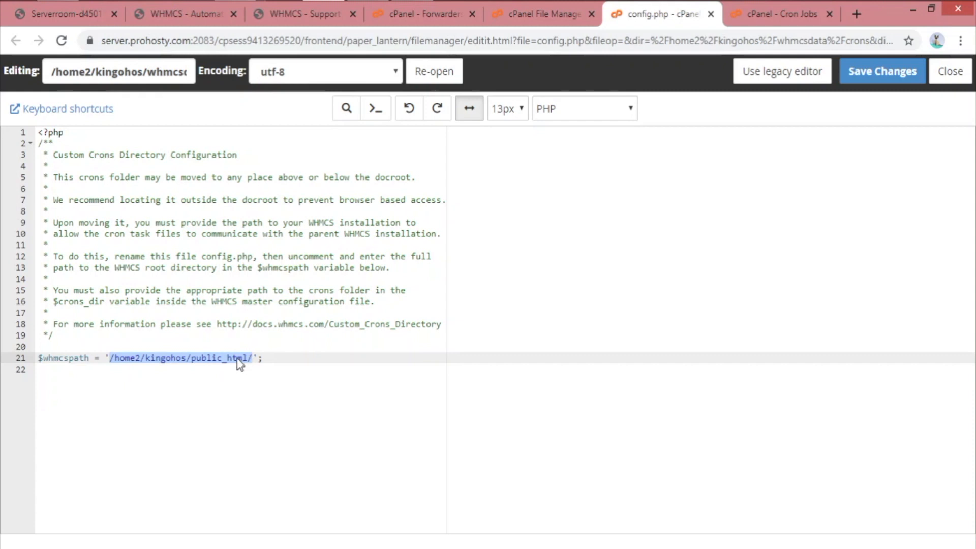
click(236, 357)
click(323, 332)
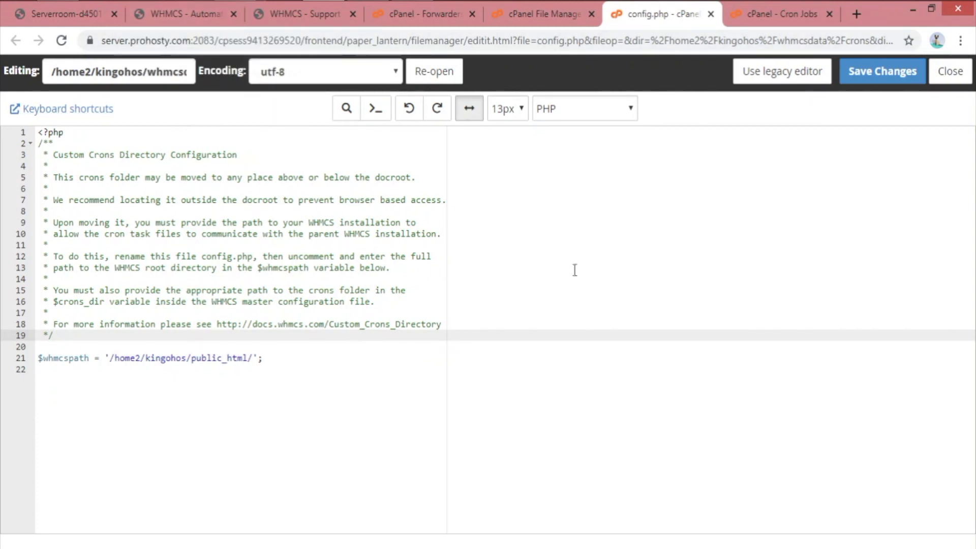
click(114, 362)
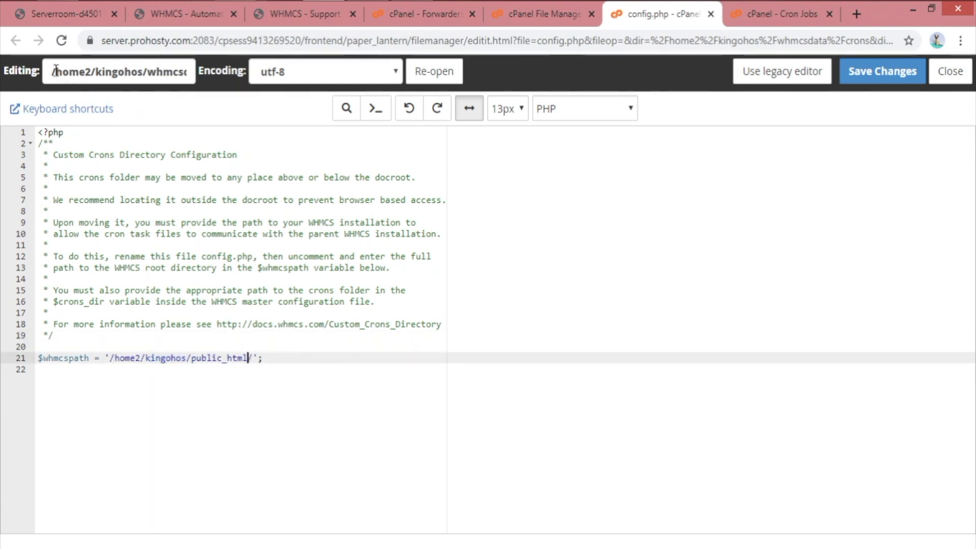
Select the edited file's path in the Editing box, then return to File Manager
drag(53, 70, 103, 72)
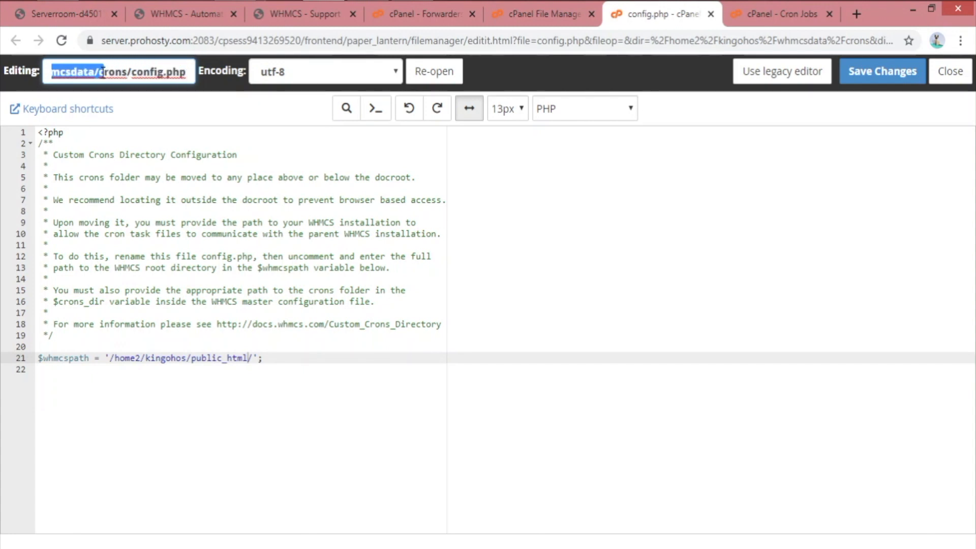
right_click(100, 72)
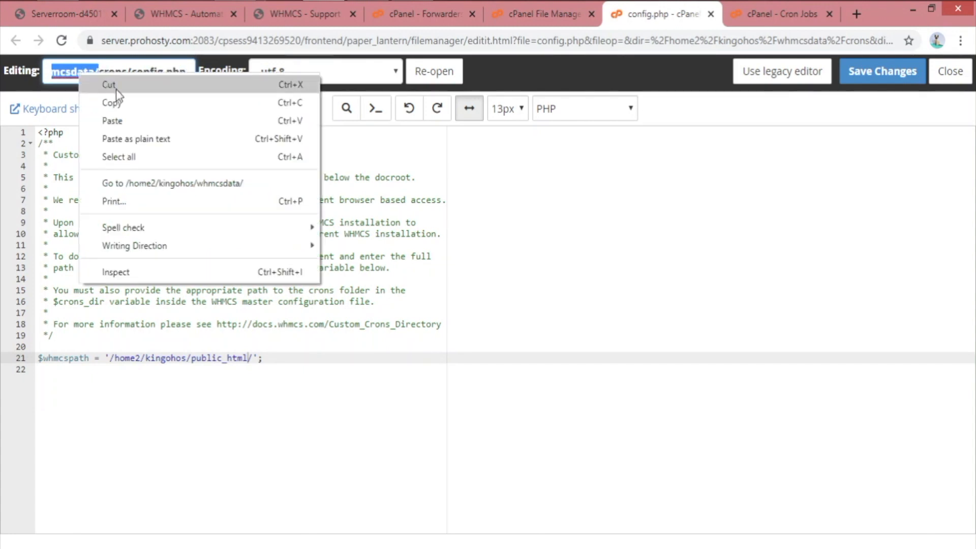
click(143, 103)
click(414, 211)
click(541, 14)
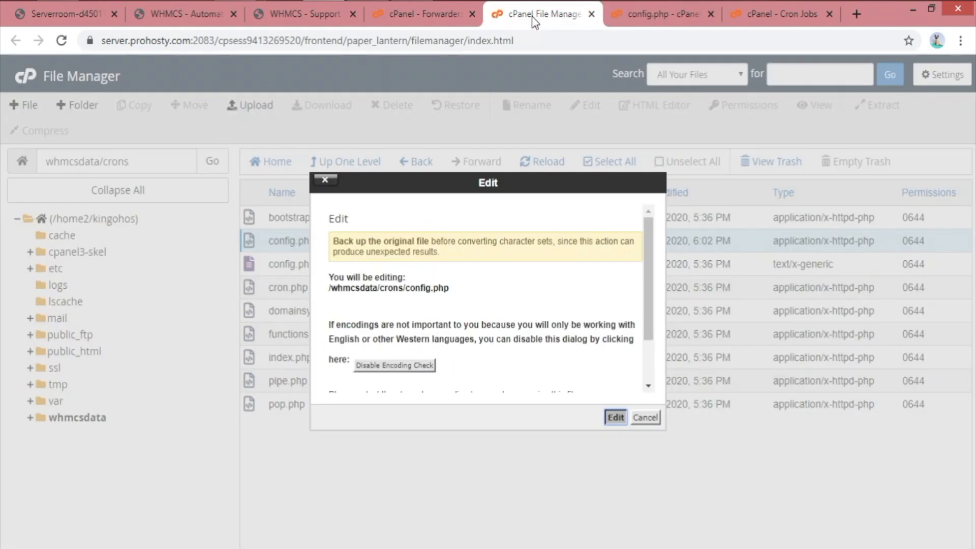
Browse public_html from the home directory, scrolling past configuration.php and cart.php
click(100, 222)
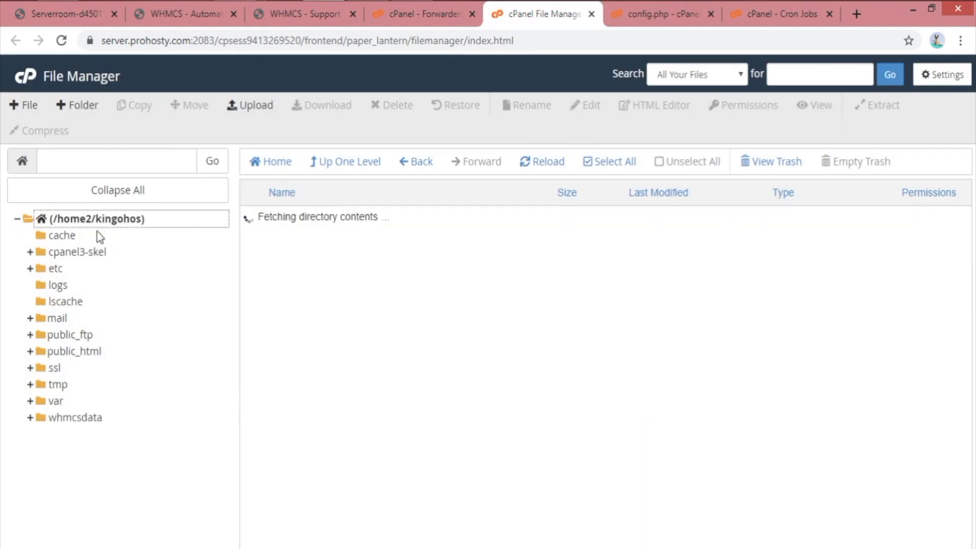
double_click(358, 385)
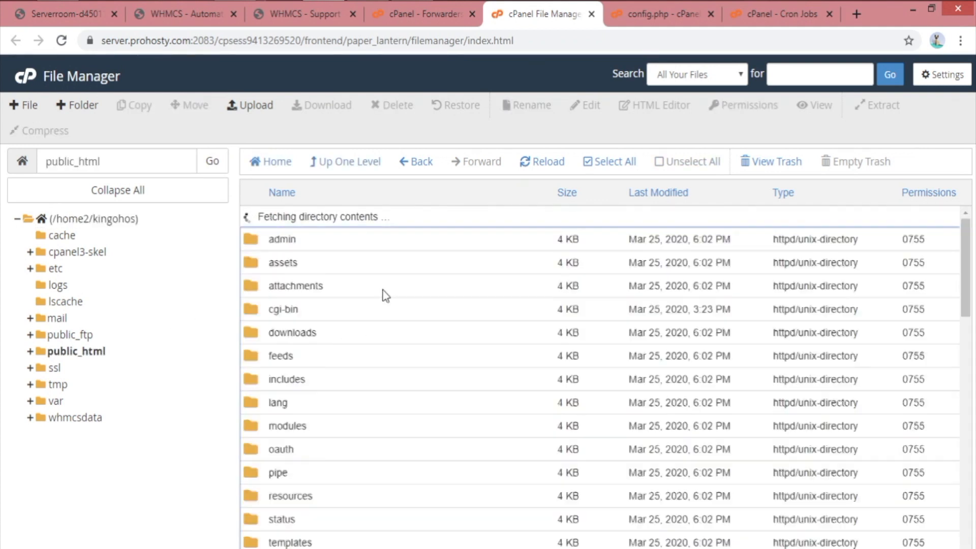
scroll(363, 404, down, 8)
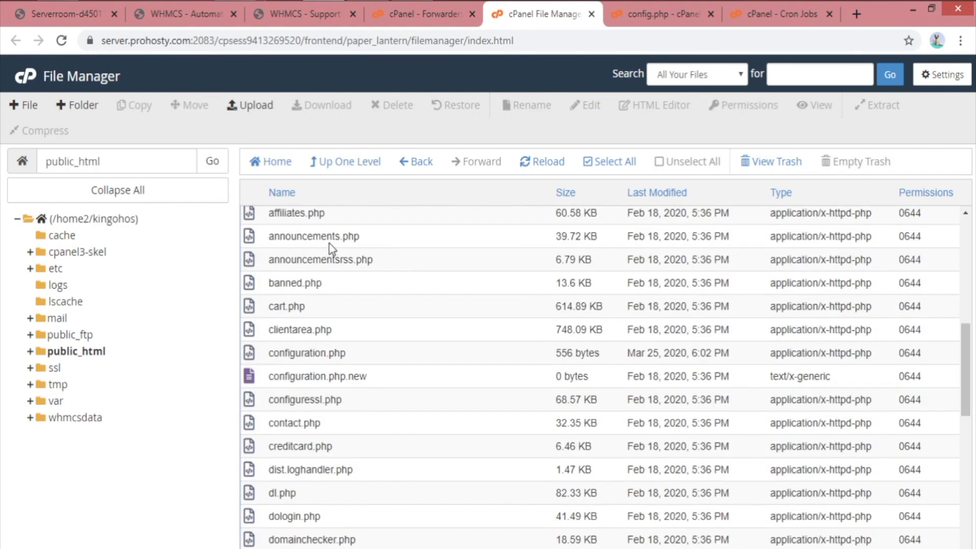
scroll(336, 401, down, 10)
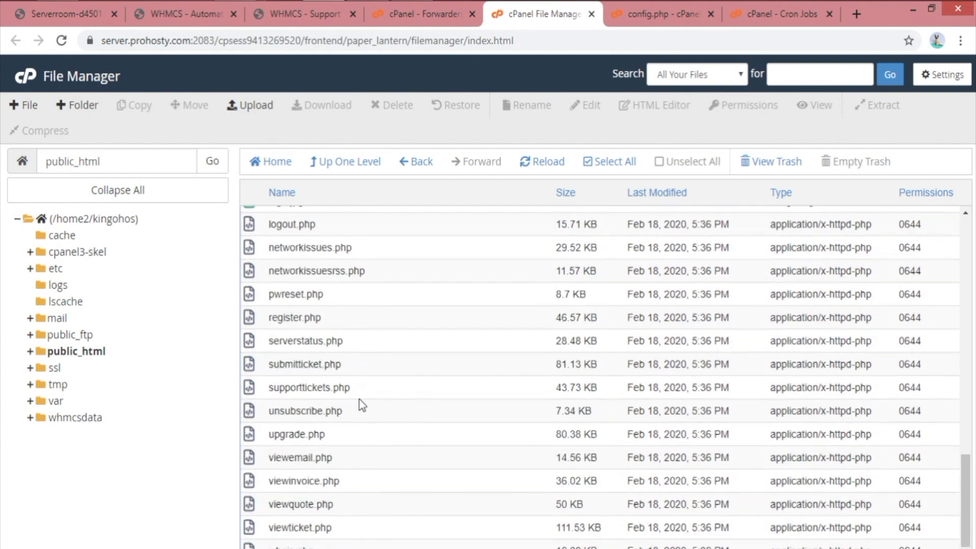
Save config.php unchanged, close its editor, and open the whmcsdata folder
click(666, 9)
click(127, 358)
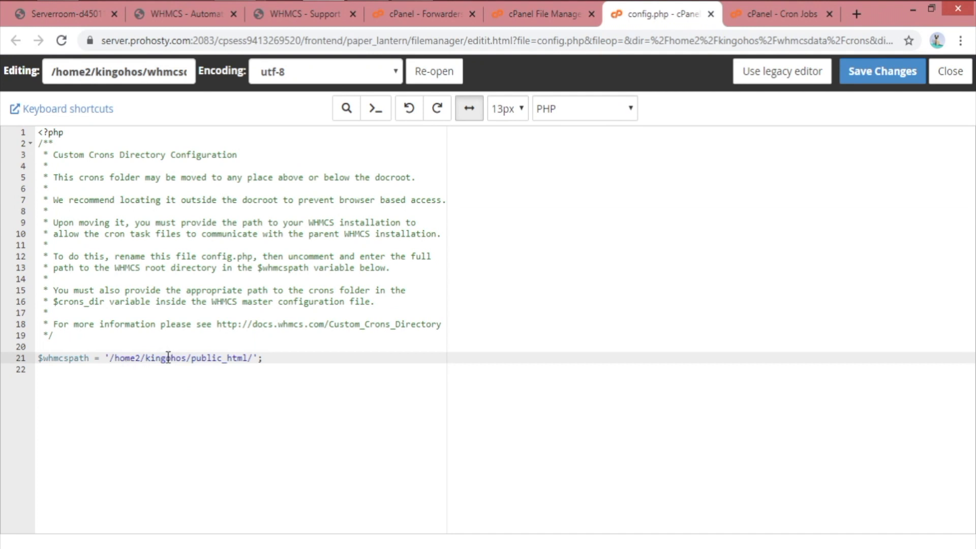
drag(269, 356, 130, 359)
click(271, 346)
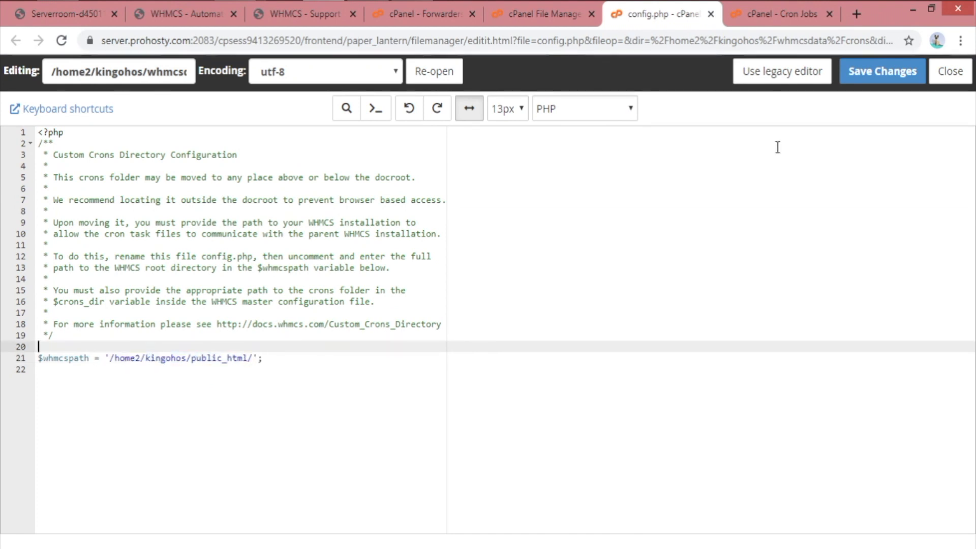
click(891, 72)
click(952, 73)
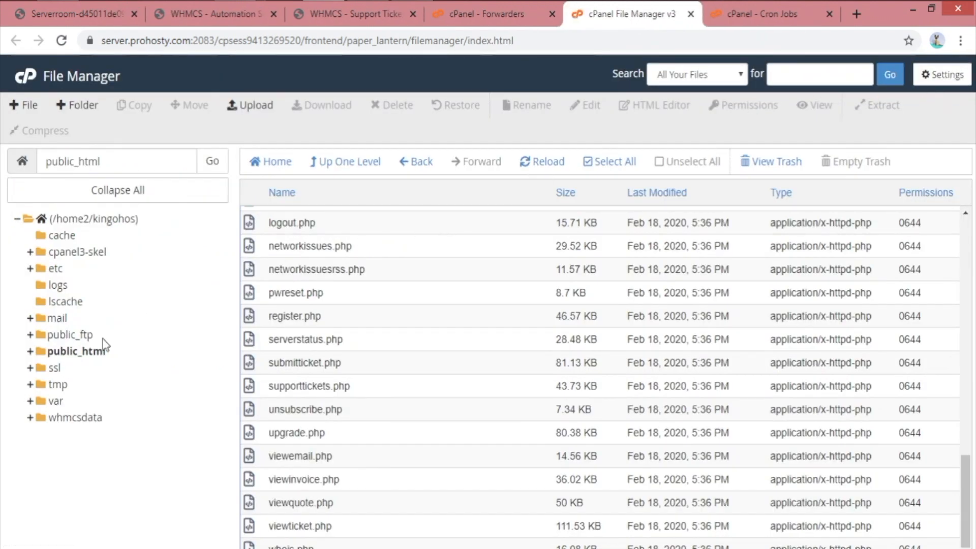
click(92, 418)
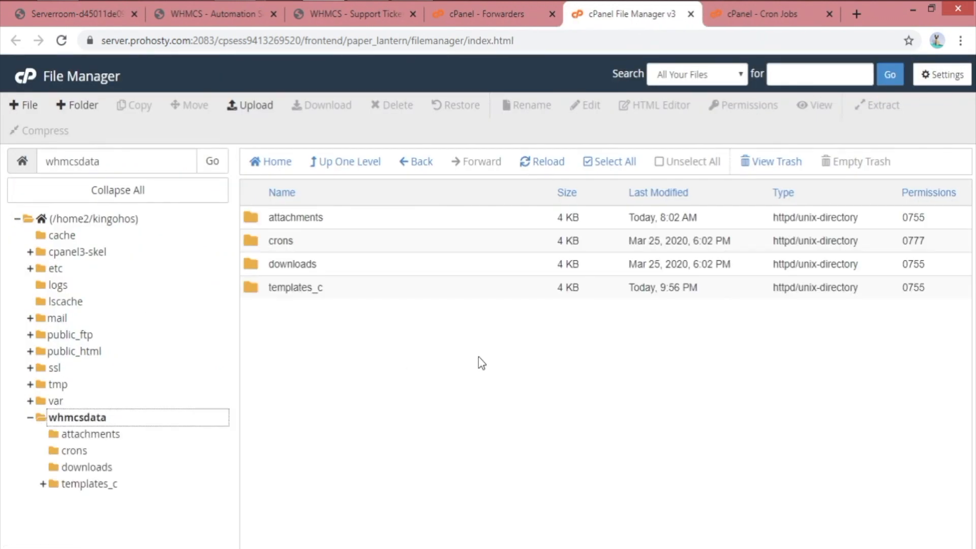
In whmcsdata/crons, set pipe.php and domainsync.php permissions to 0777
double_click(355, 241)
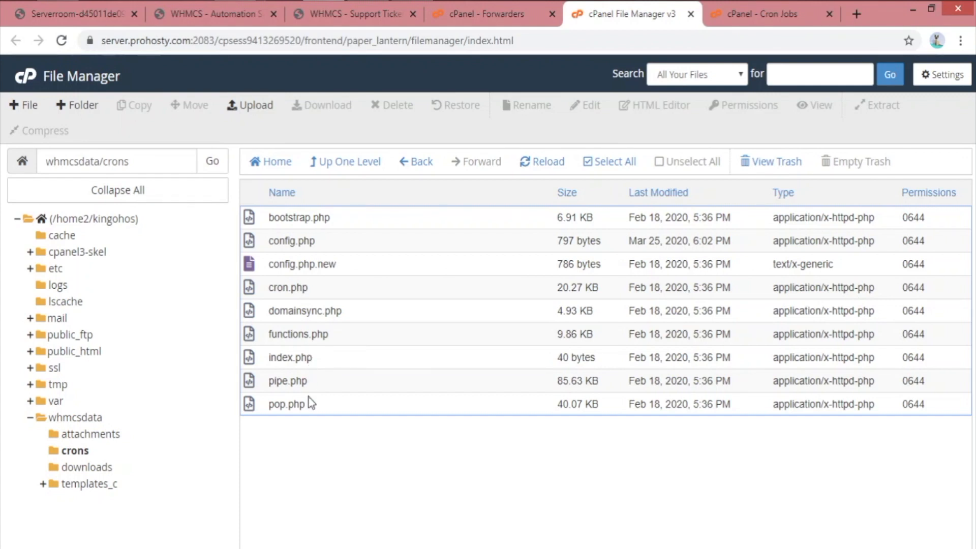
double_click(914, 381)
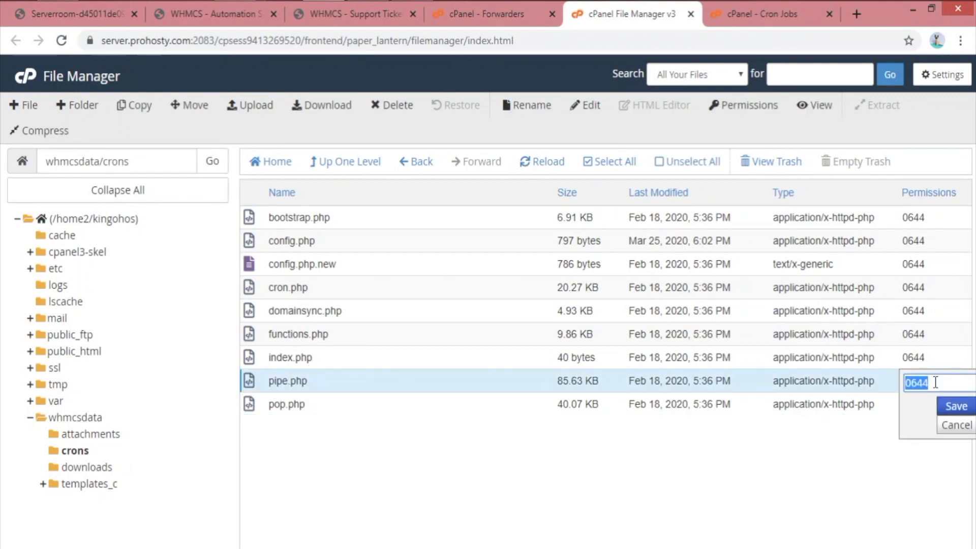
click(935, 382)
click(955, 405)
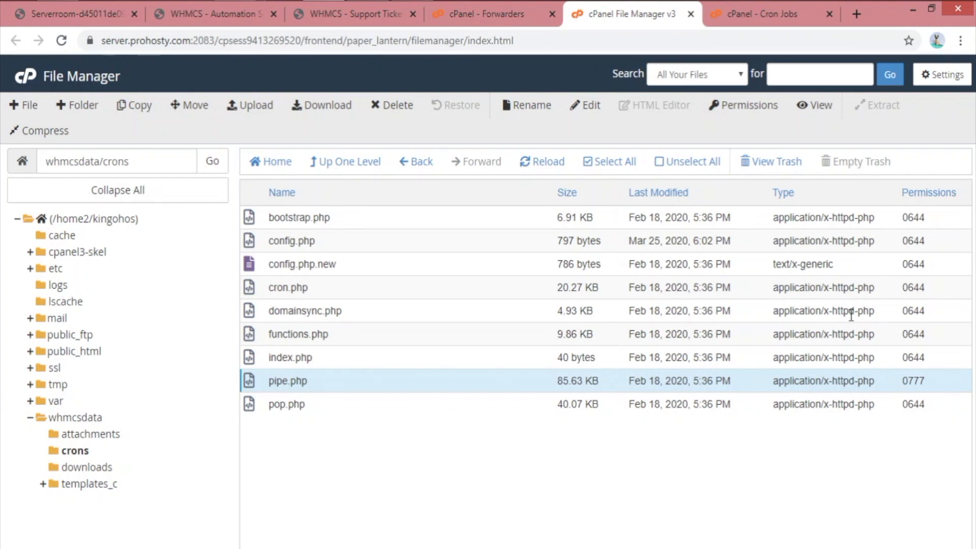
click(925, 311)
click(938, 311)
key(BackSpace)
key(BackSpace)
key(BackSpace)
text(777)
key(Return)
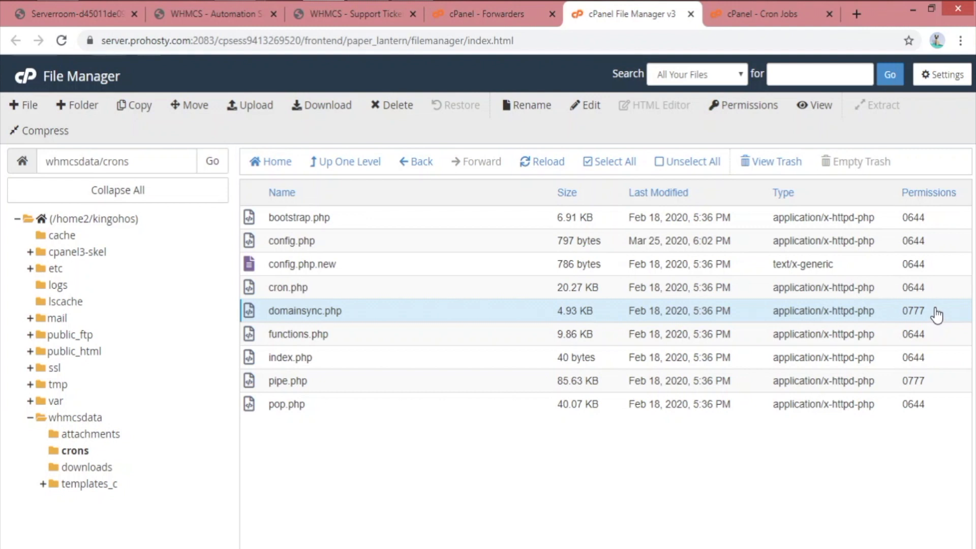
Set cron.php permissions to 0777 and bring up the Cron Jobs page with three jobs
right_click(338, 267)
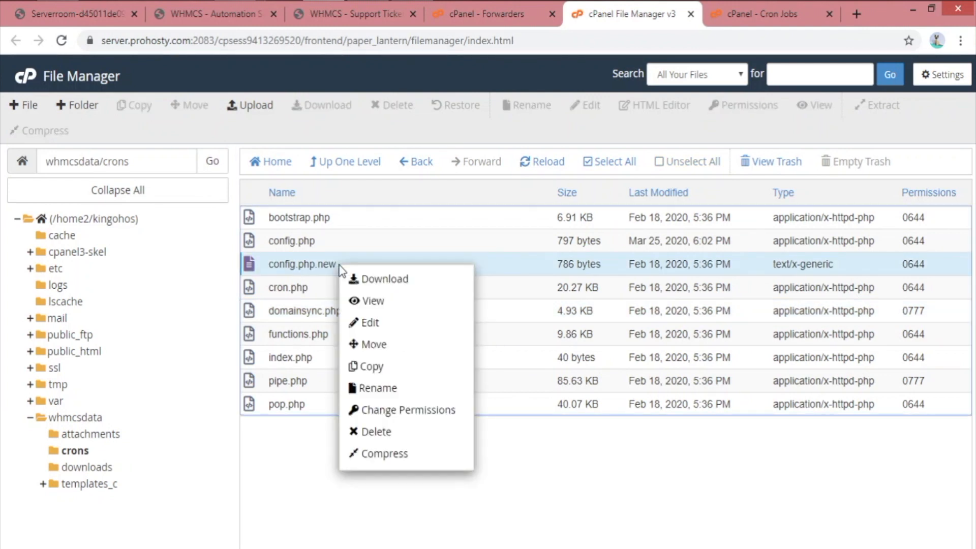
click(275, 462)
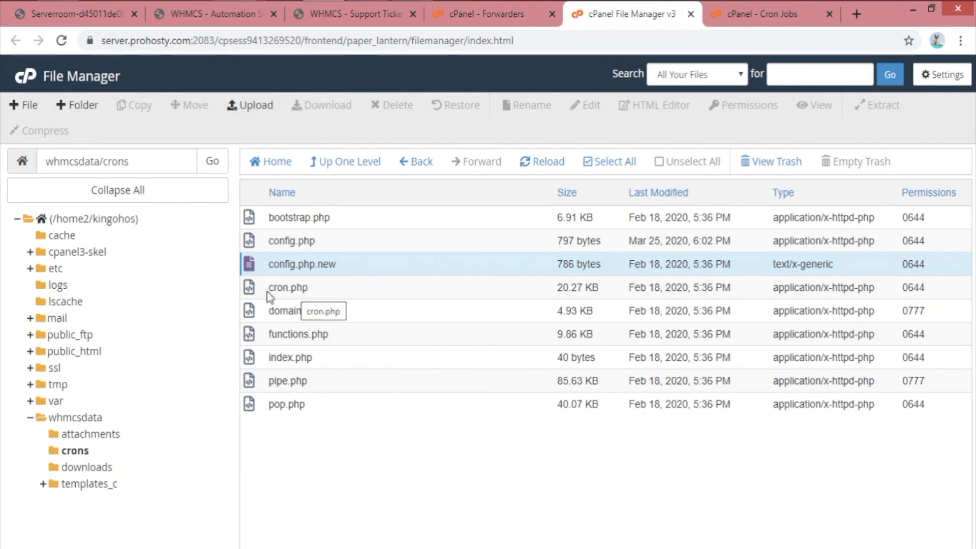
double_click(922, 291)
click(931, 289)
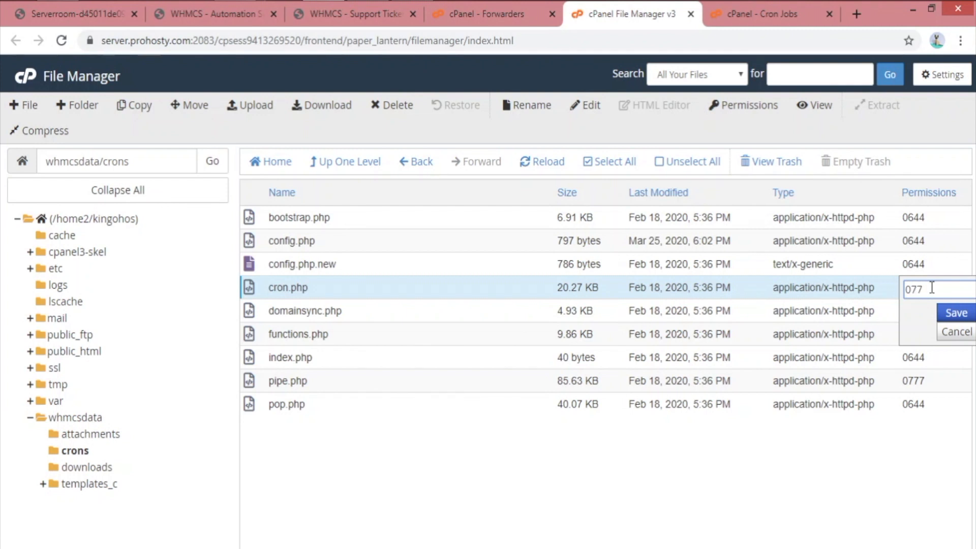
key(Return)
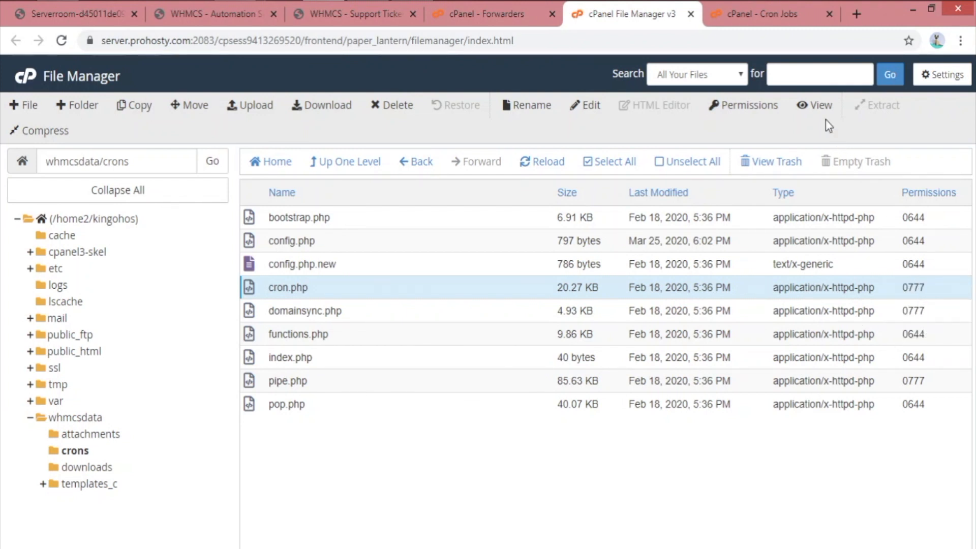
click(766, 19)
Delete the pop.php and public_html cron.php cron jobs
scroll(556, 291, down, 1)
scroll(556, 291, down, 15)
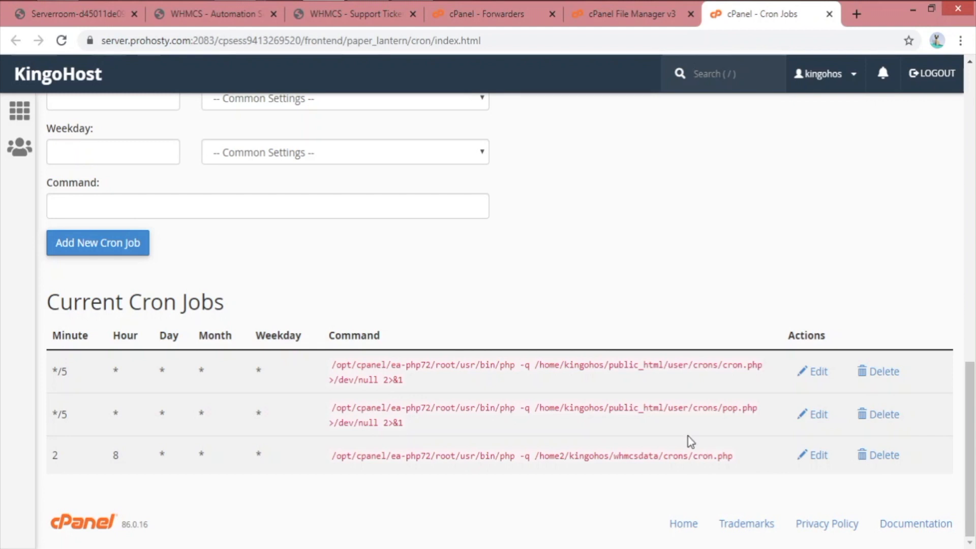
drag(734, 460, 333, 479)
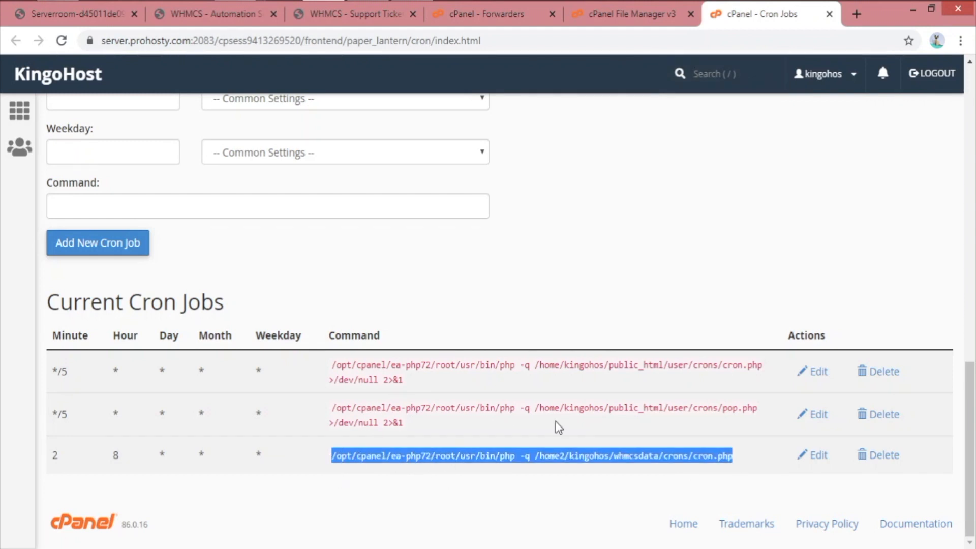
drag(424, 432, 333, 406)
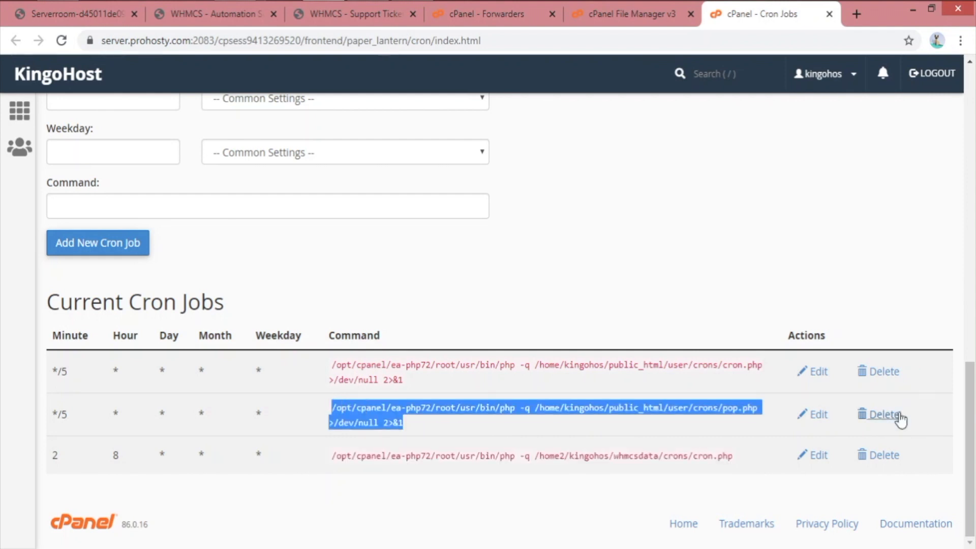
click(897, 418)
click(71, 474)
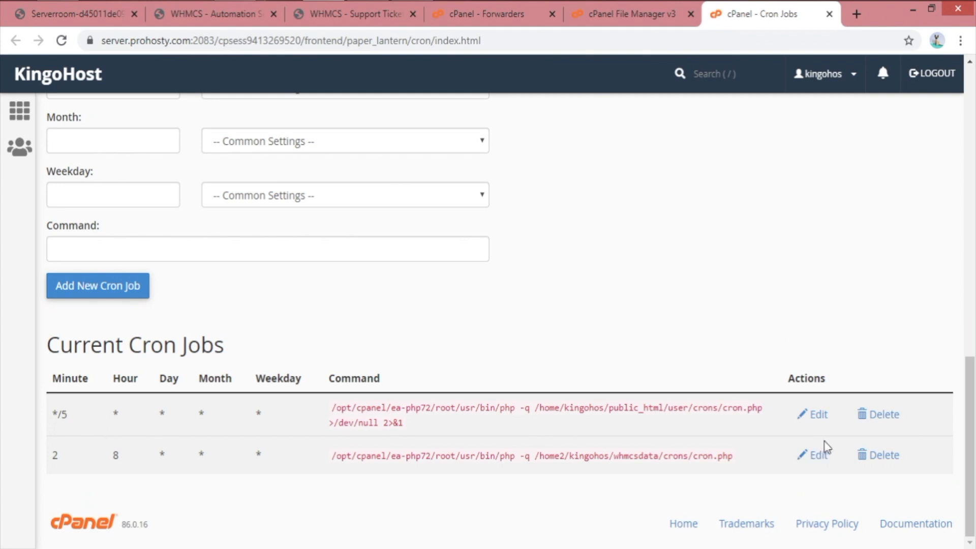
click(887, 416)
click(70, 472)
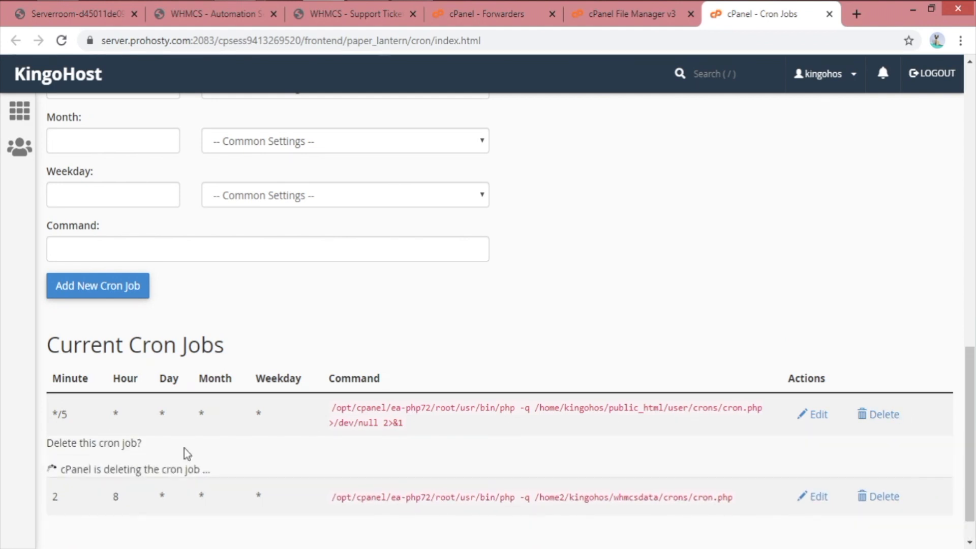
Copy the remaining whmcsdata cron.php job's command, then delete that job too
drag(334, 456, 732, 456)
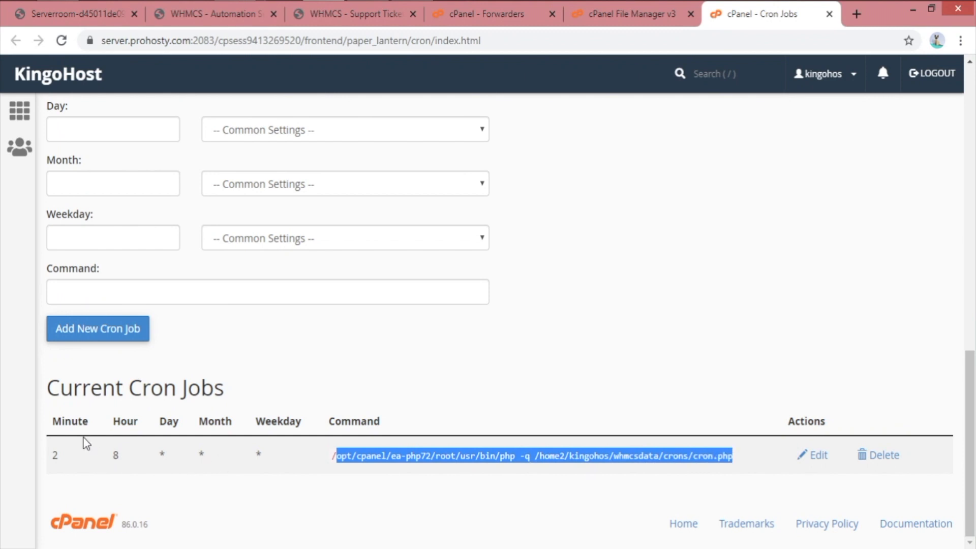
drag(113, 456, 313, 442)
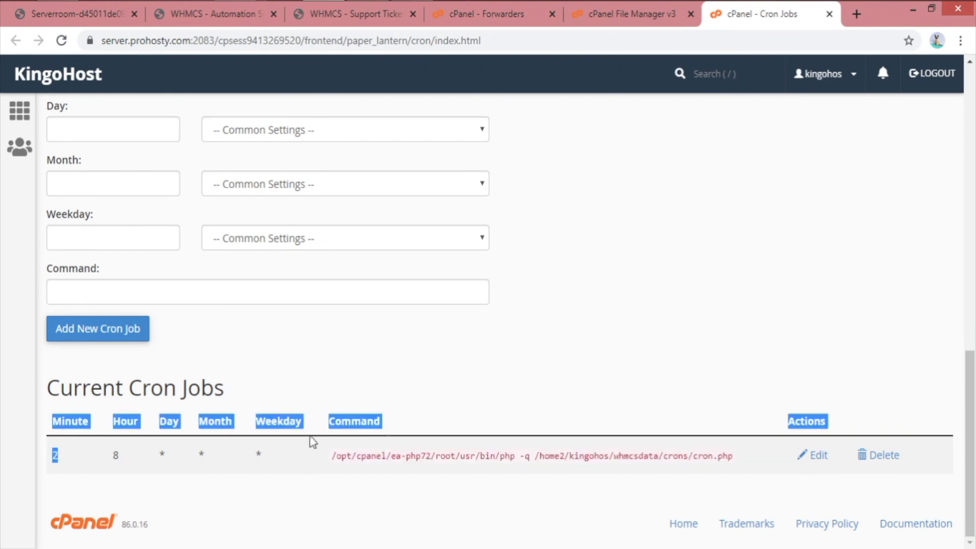
click(686, 382)
click(808, 454)
scroll(773, 392, down, 2)
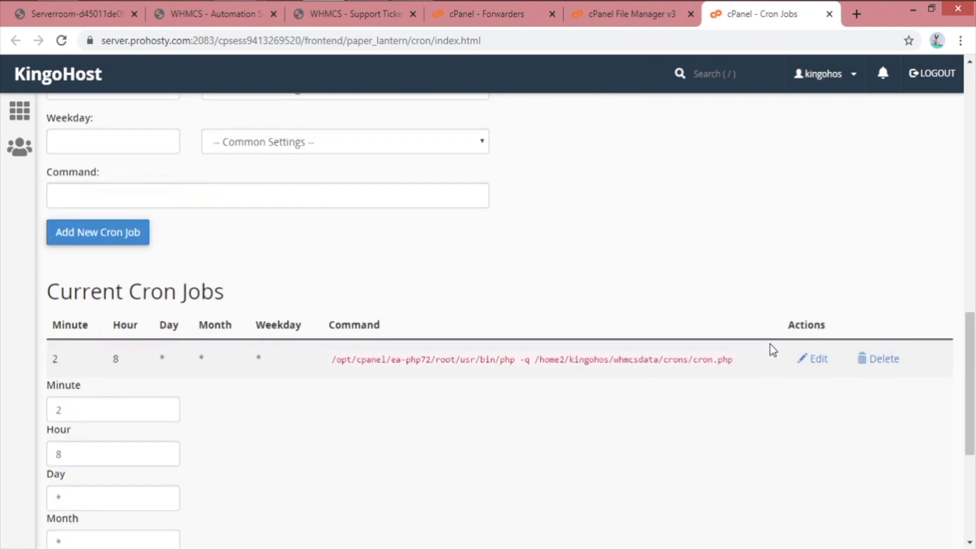
scroll(772, 351, down, 2)
double_click(107, 305)
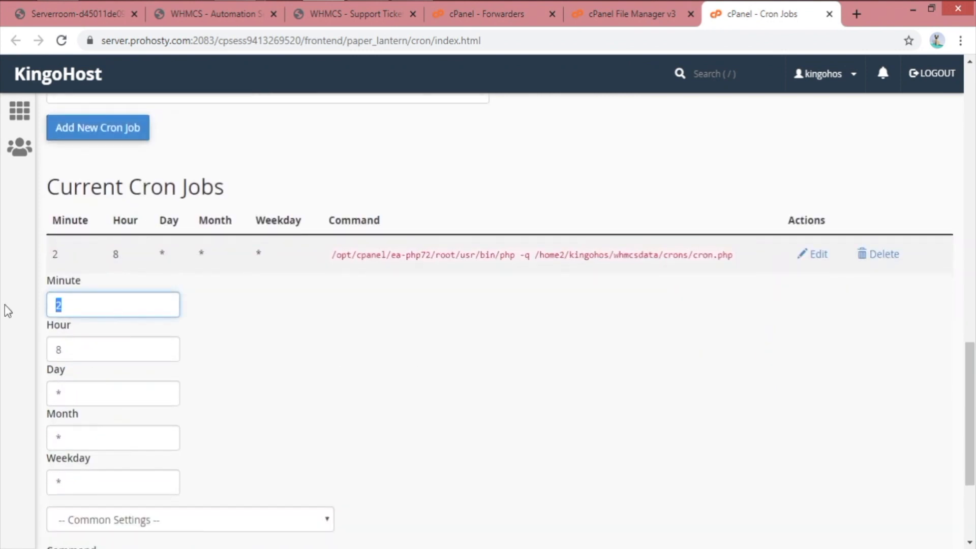
drag(330, 256, 734, 258)
right_click(726, 257)
click(742, 266)
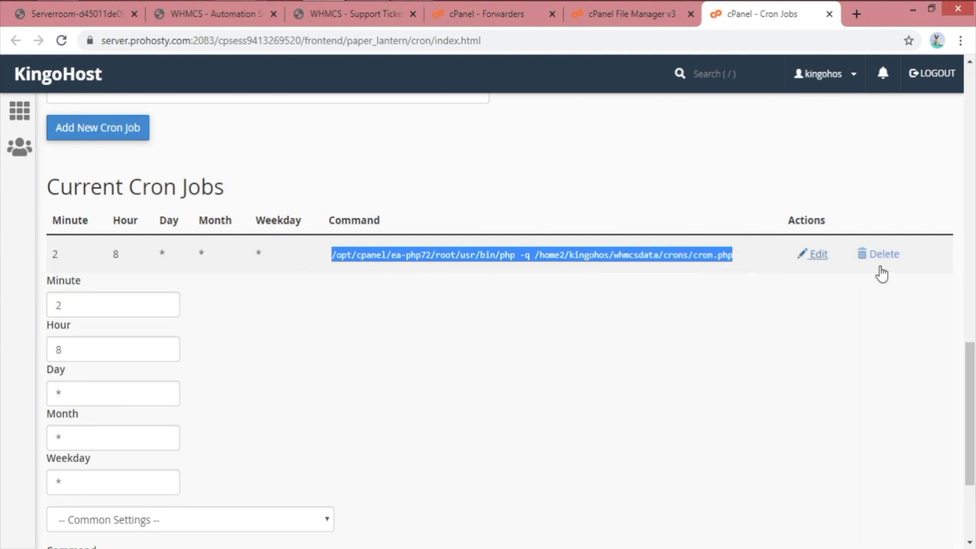
click(884, 267)
click(97, 459)
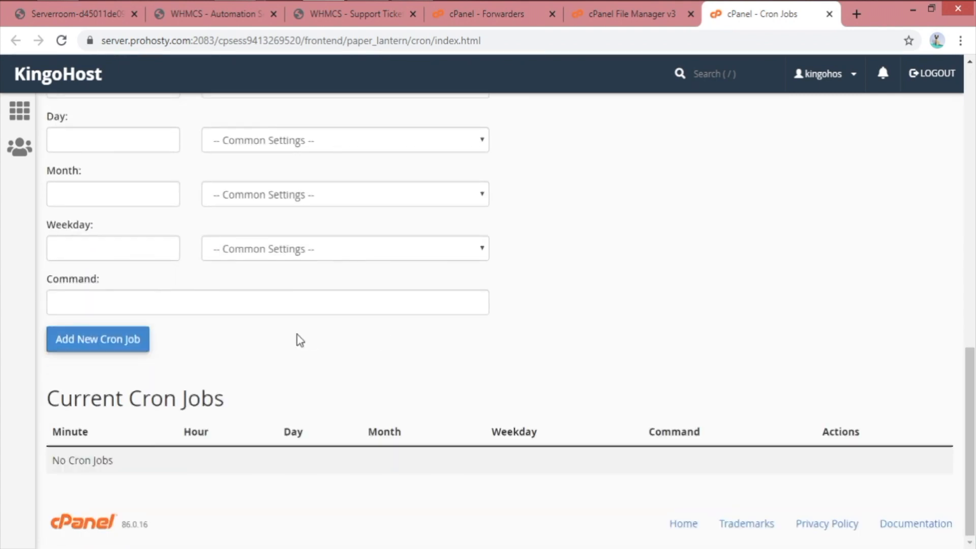
Set the new cron job's schedule to Once Per Five Minutes (*/5)
scroll(242, 405, up, 10)
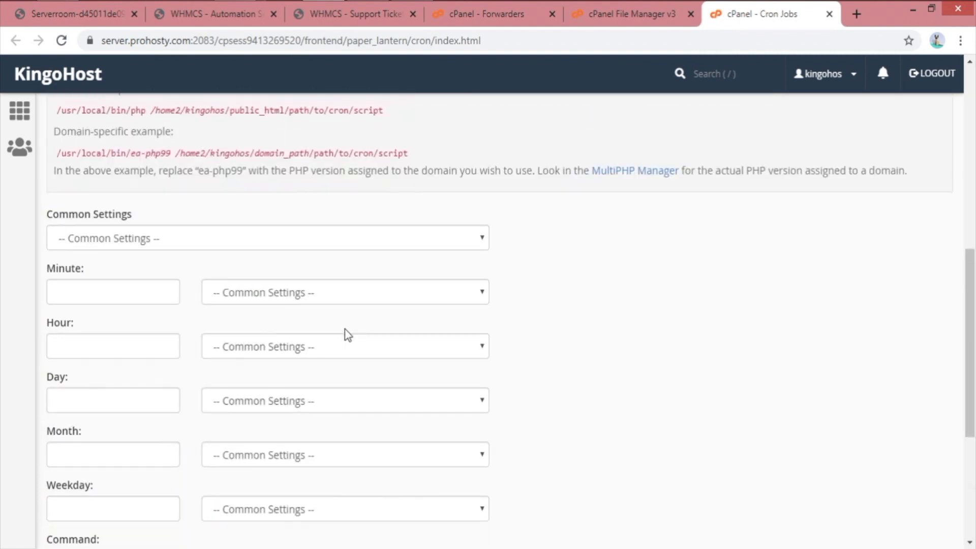
drag(47, 344, 246, 348)
click(88, 349)
drag(47, 347, 239, 361)
click(272, 355)
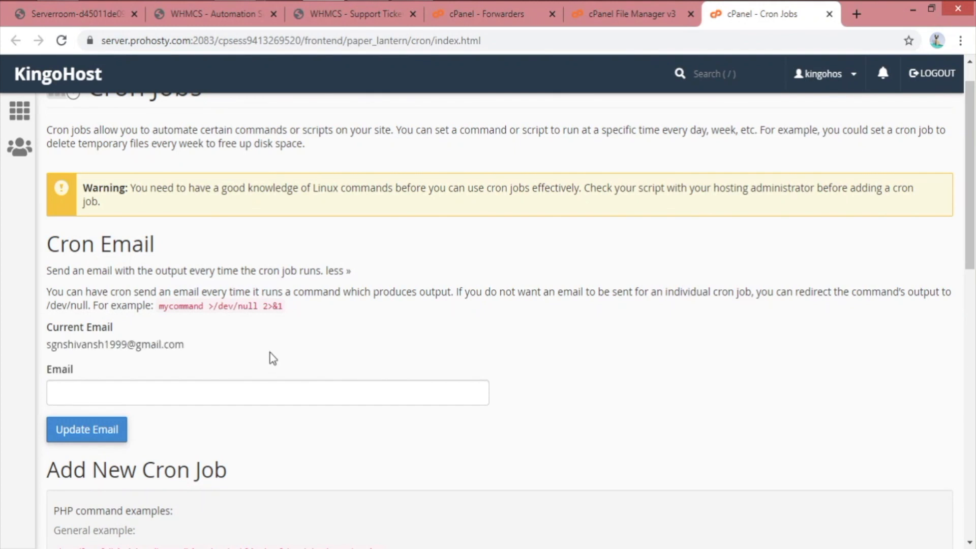
scroll(272, 355, down, 6)
scroll(500, 295, up, 4)
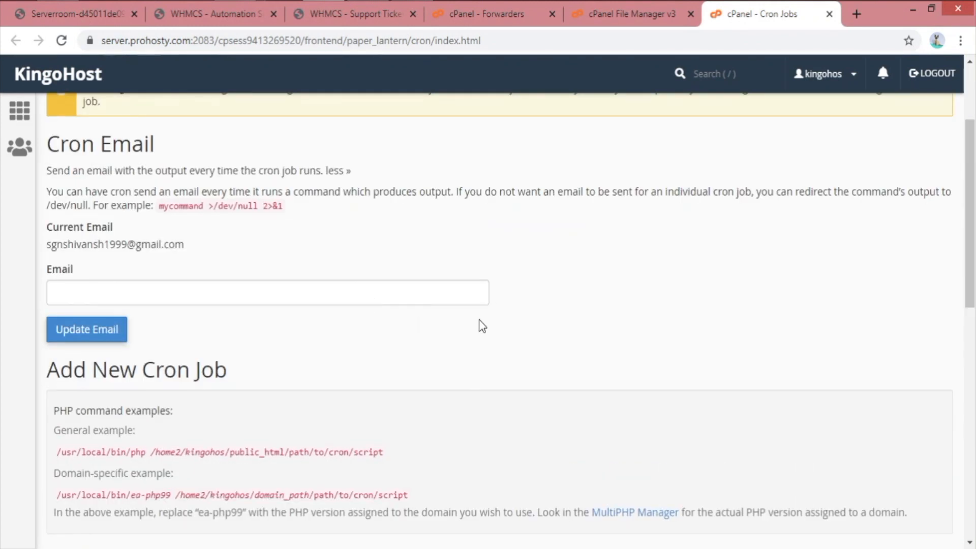
scroll(483, 330, down, 5)
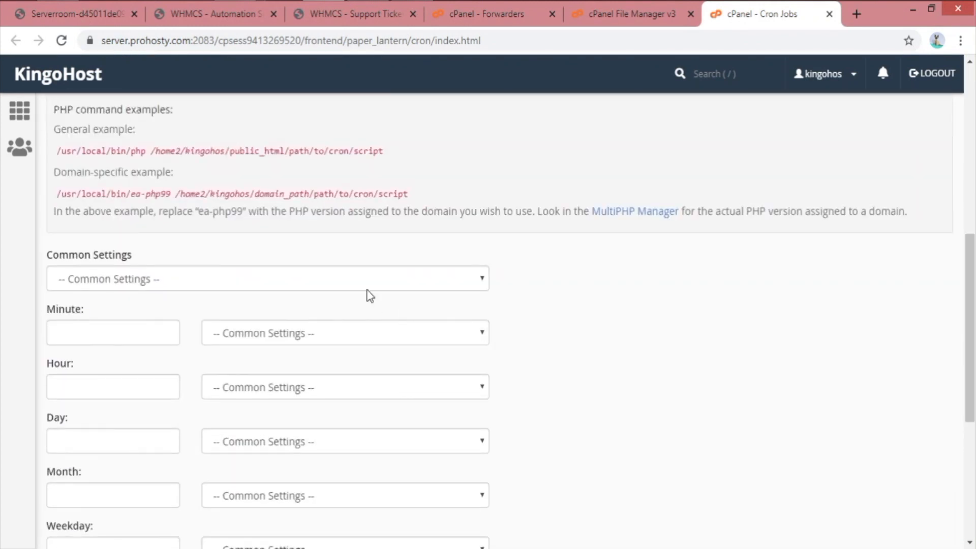
click(349, 282)
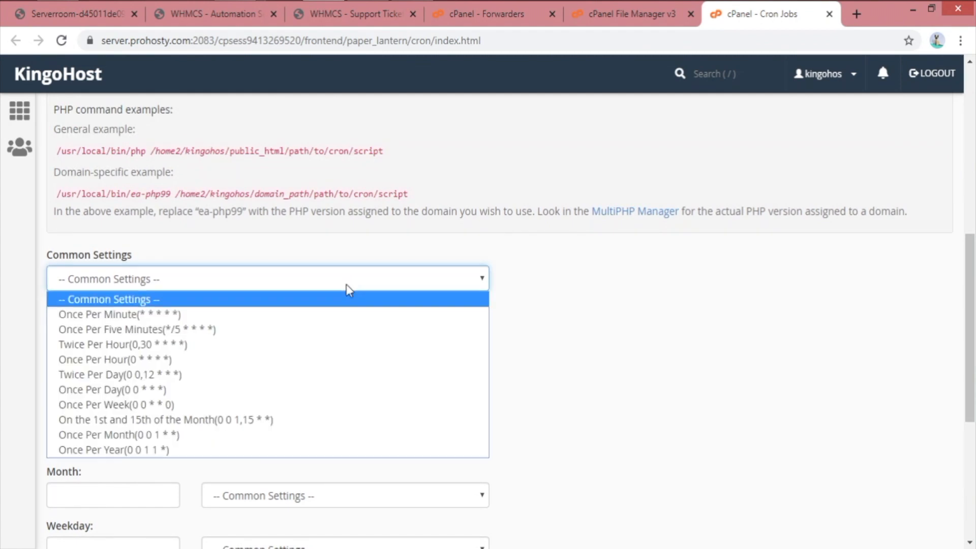
click(267, 329)
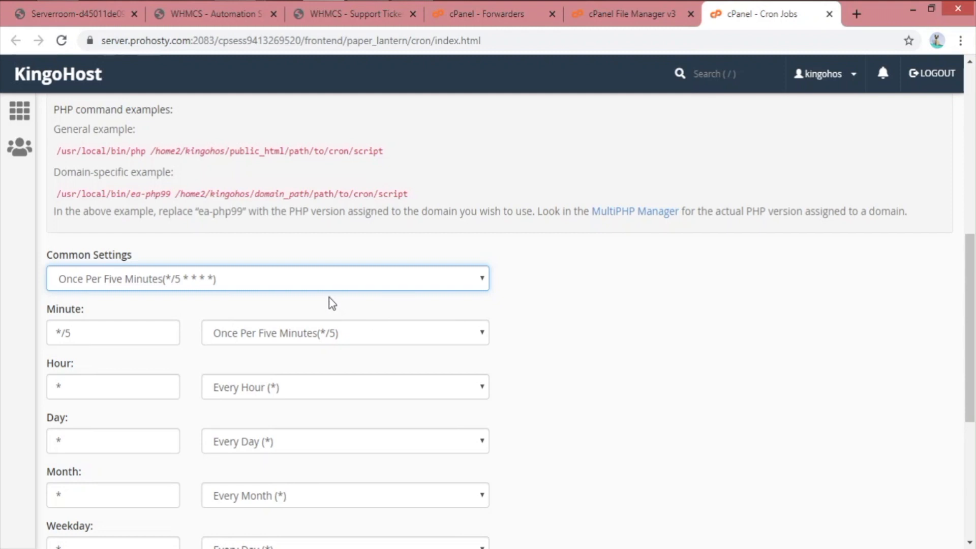
click(563, 302)
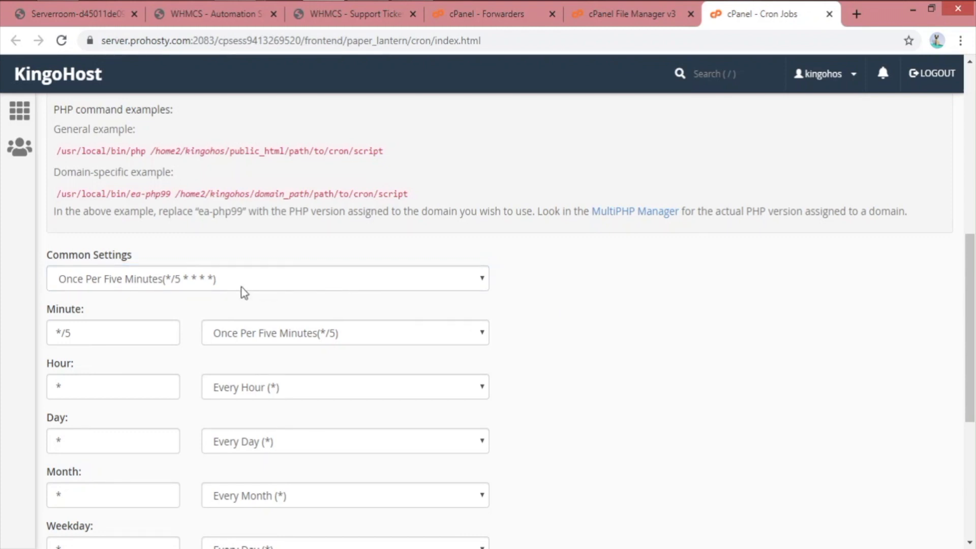
Paste the whmcsdata cron.php command into Command and compare it with WHMCS Automation Settings
scroll(247, 294, down, 2)
scroll(734, 297, down, 2)
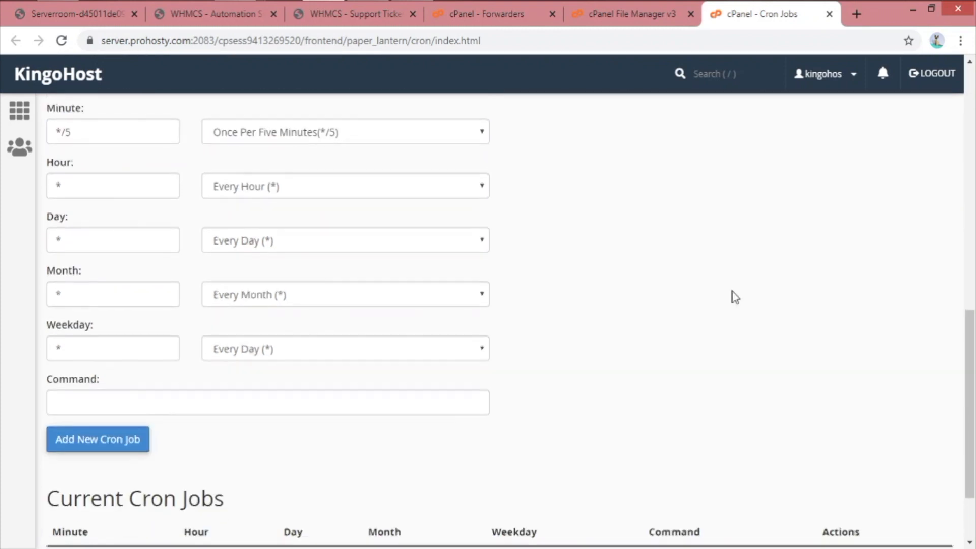
click(371, 399)
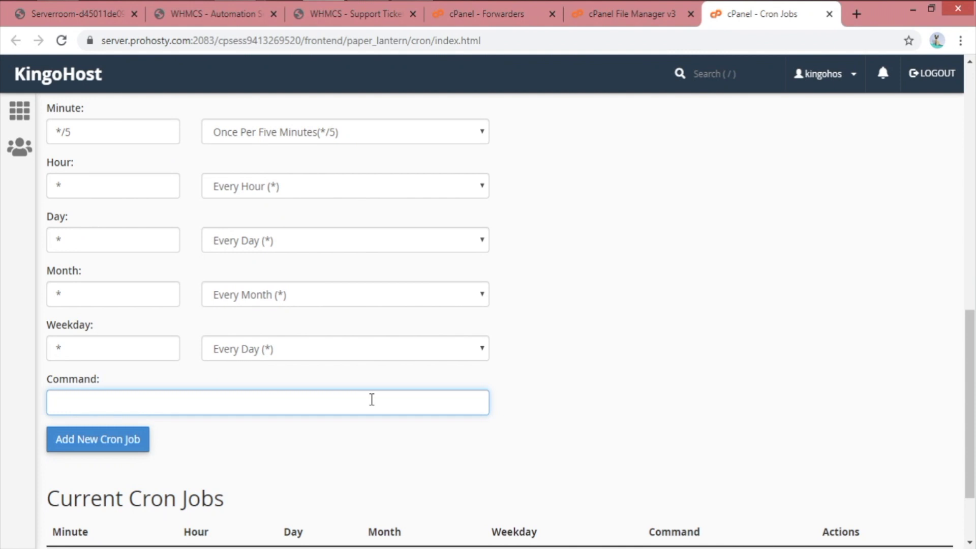
key(ctrl+v)
mouse_move(57, 403)
mouse_down()
mouse_move(486, 404)
mouse_move(51, 404)
mouse_up()
click(486, 404)
click(829, 318)
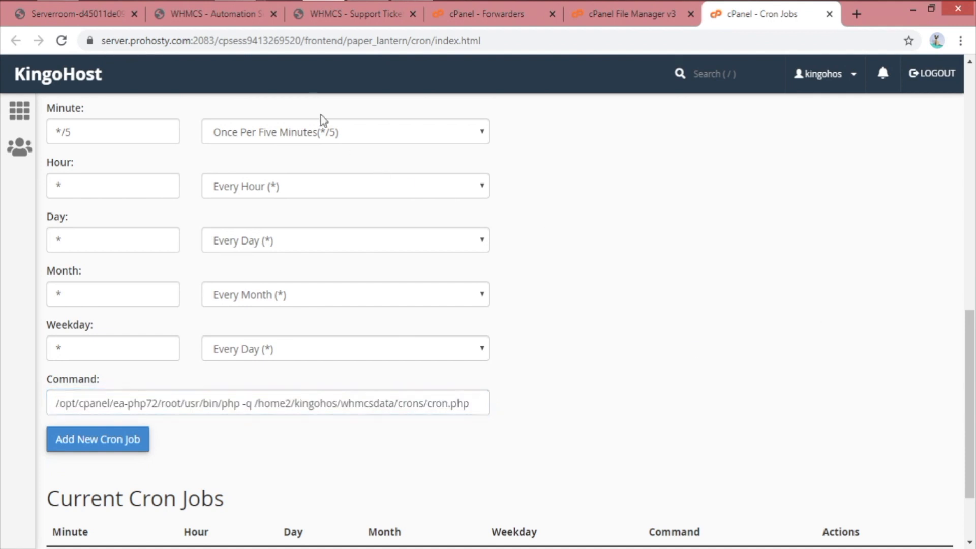
click(238, 21)
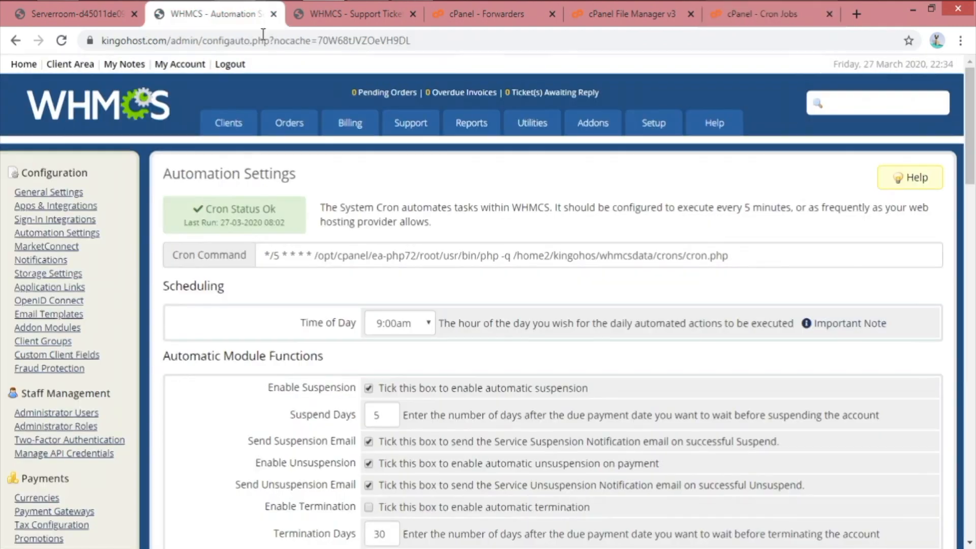
Compare WHMCS's cron command with cPanel's */5 minute, hour, day, month and weekday fields
click(315, 258)
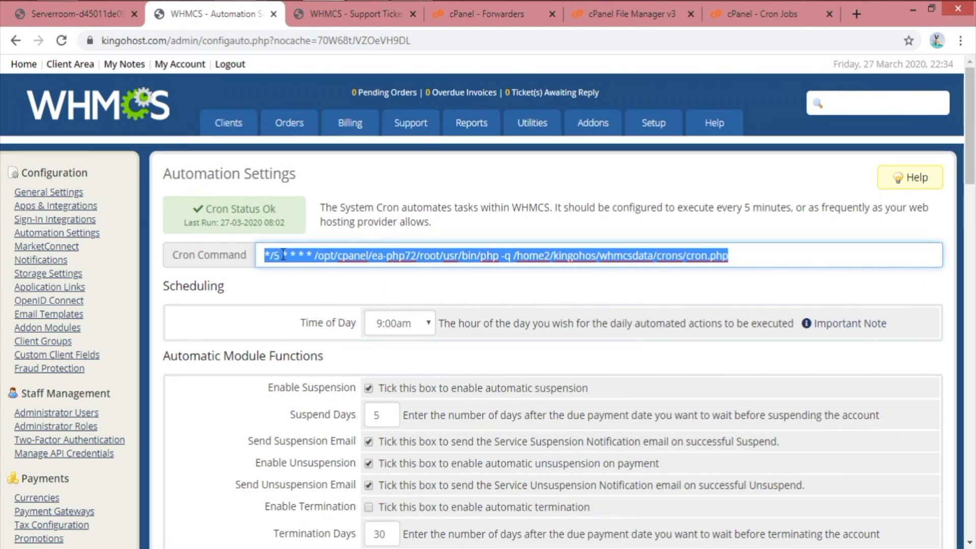
click(374, 16)
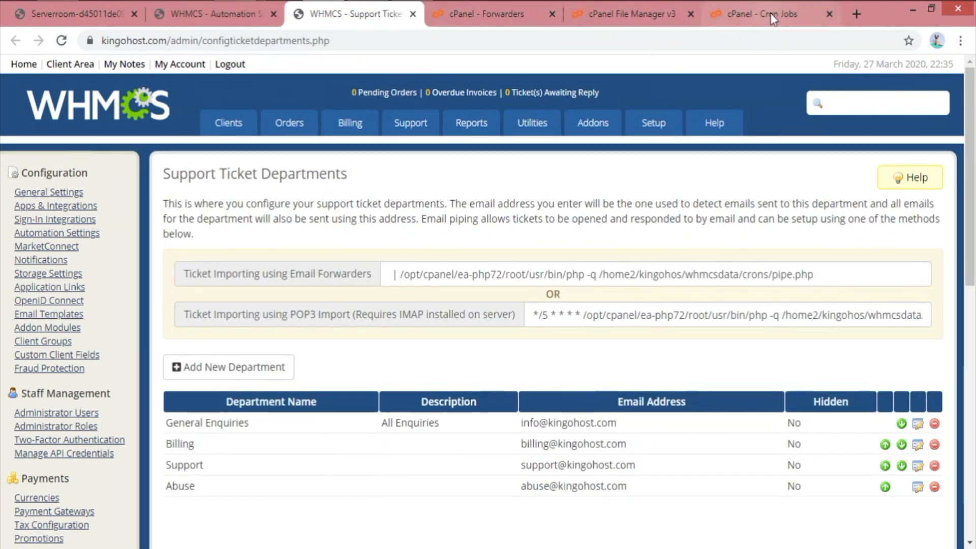
drag(762, 14, 485, 15)
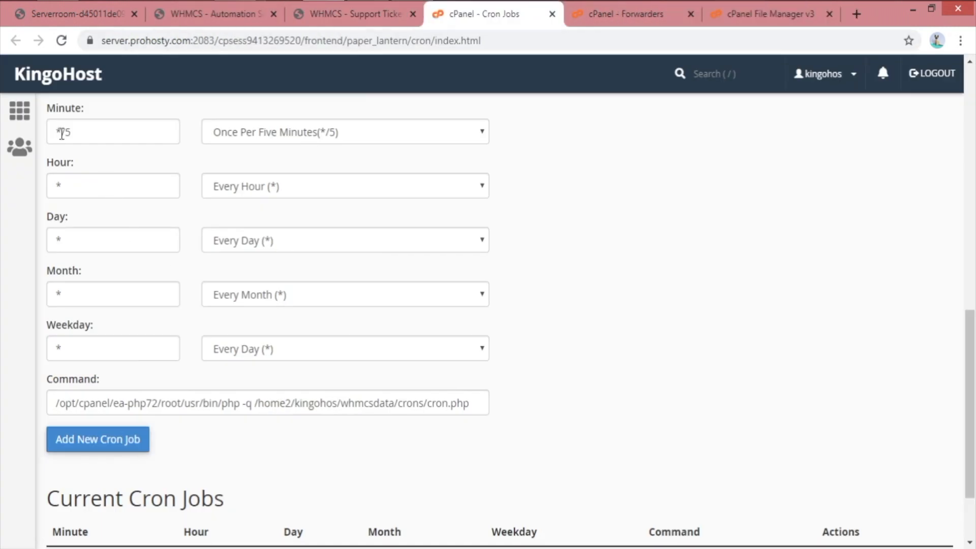
drag(60, 132, 111, 131)
click(85, 190)
click(61, 240)
click(82, 294)
click(91, 346)
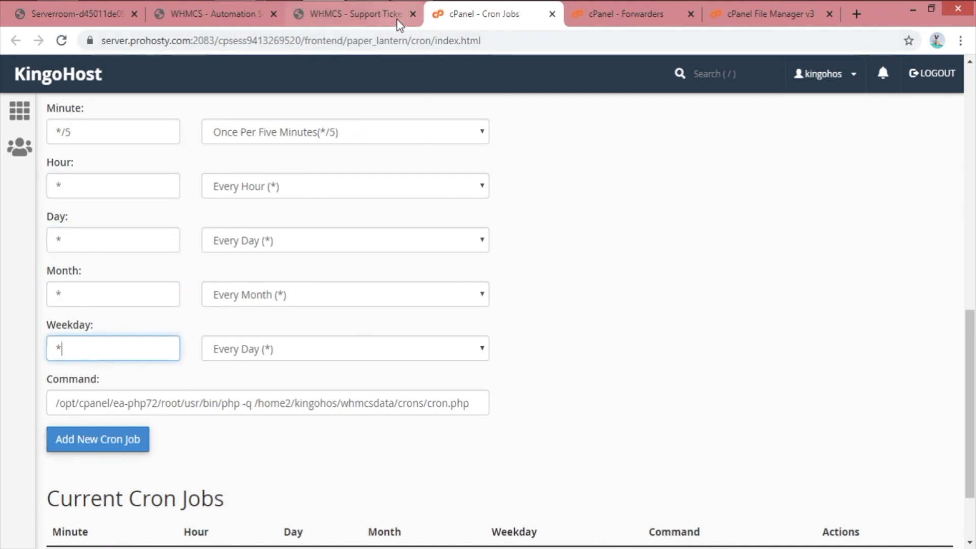
Copy the System Cron command from the WHMCS Automation Settings page
click(354, 13)
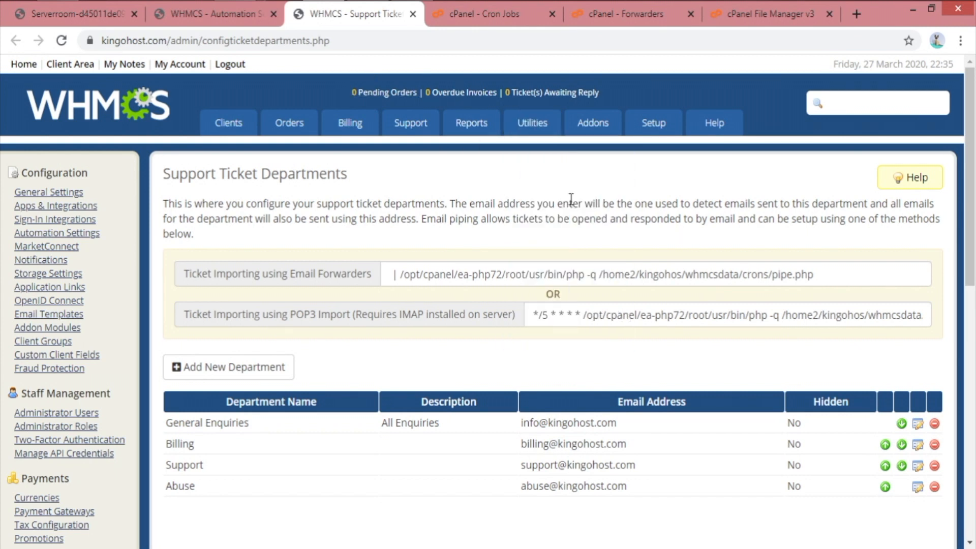
click(249, 14)
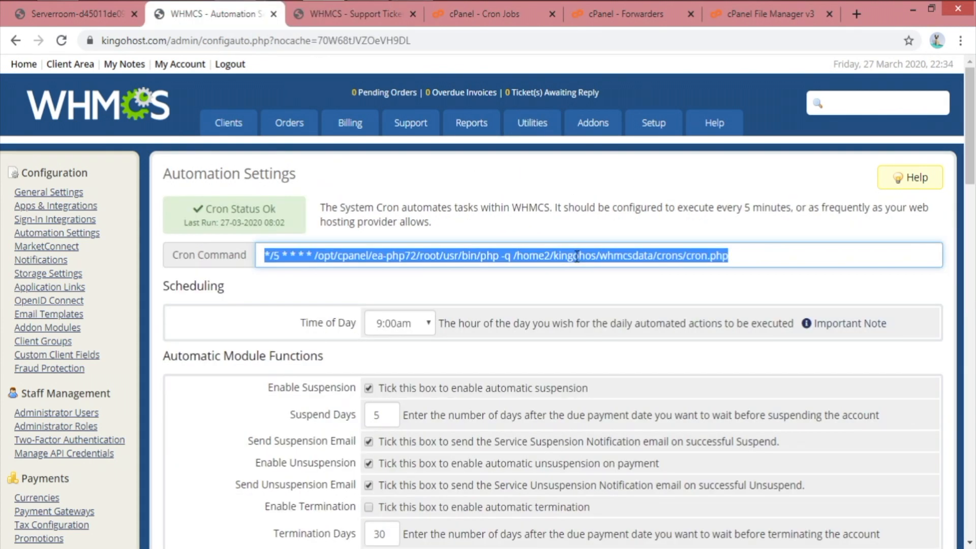
right_click(427, 254)
click(505, 281)
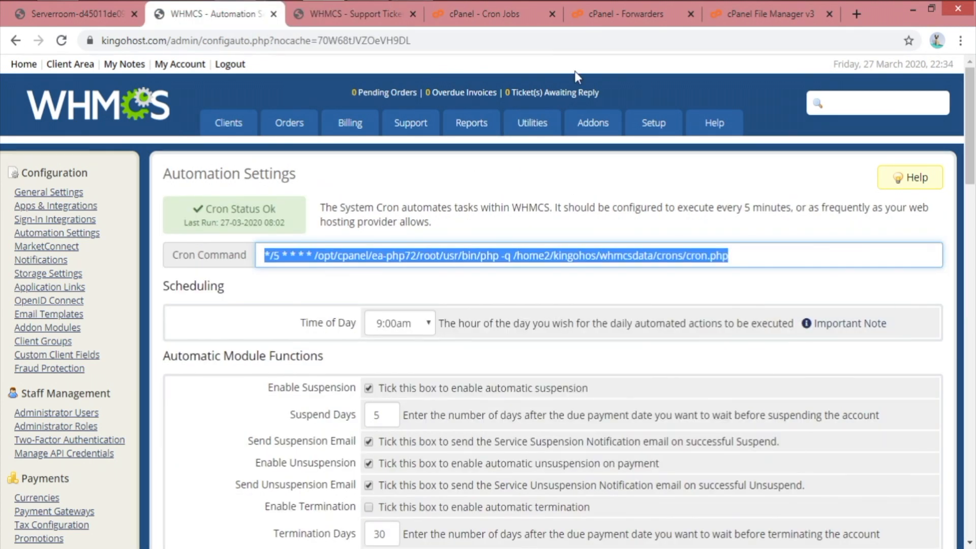
click(503, 14)
Paste the copied cron line into the Command field and delete its schedule prefix
triple_click(438, 407)
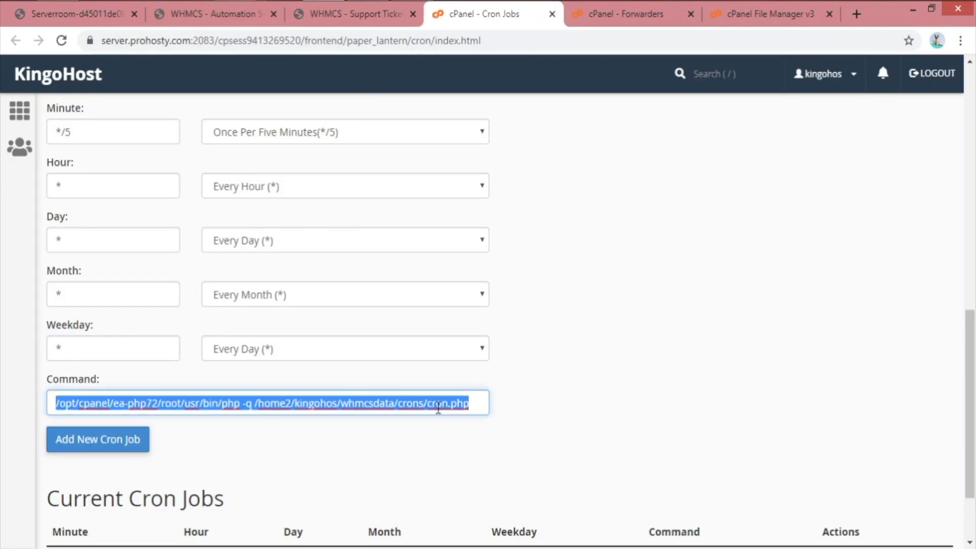
key(ctrl+v)
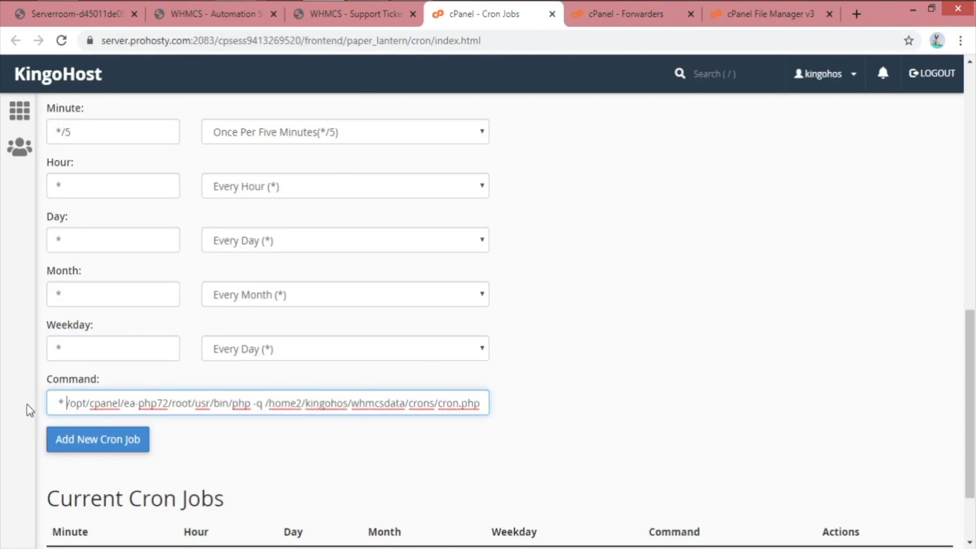
key(shift+Home)
key(BackSpace)
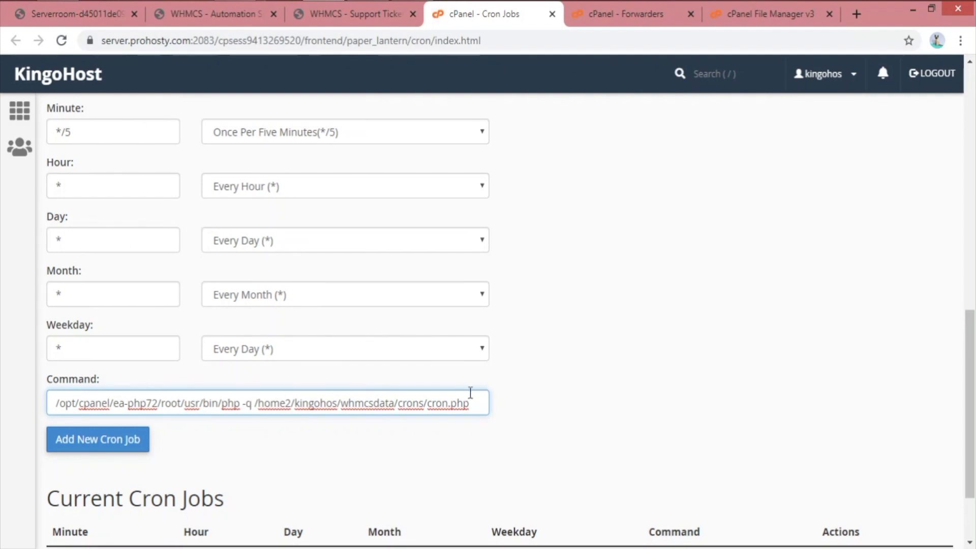
Copy the >/dev/null 2>&1 redirect example from the cron output note
scroll(470, 394, up, 10)
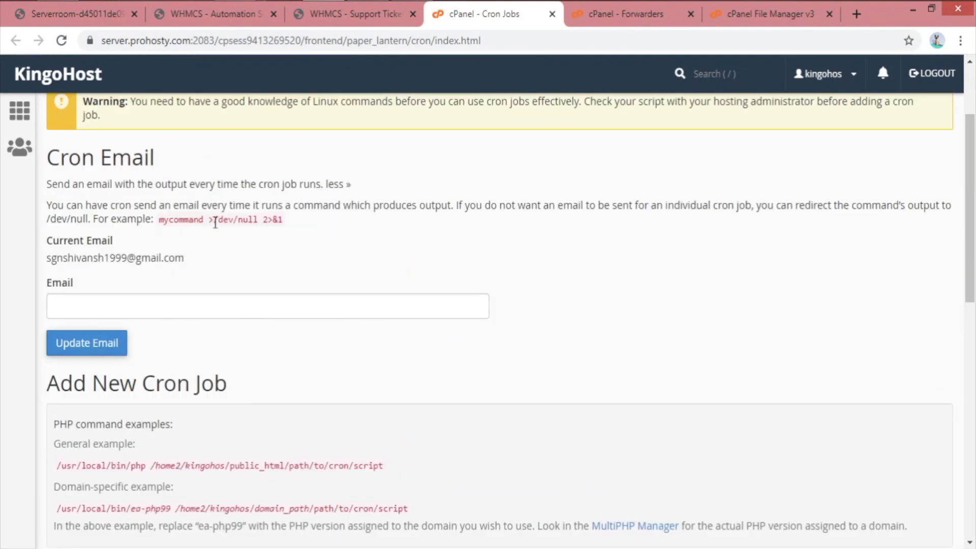
drag(209, 219, 286, 221)
right_click(272, 227)
click(285, 231)
drag(111, 205, 459, 201)
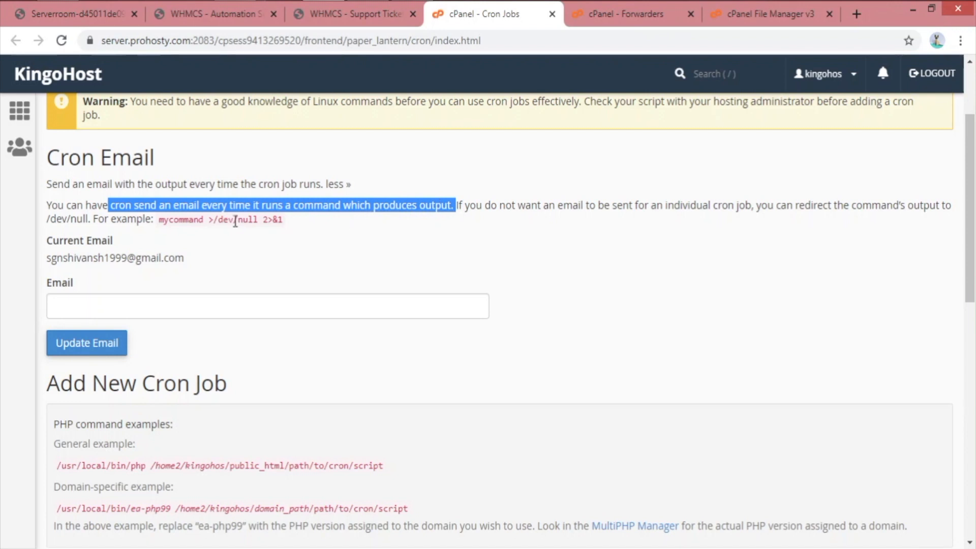
drag(209, 219, 300, 226)
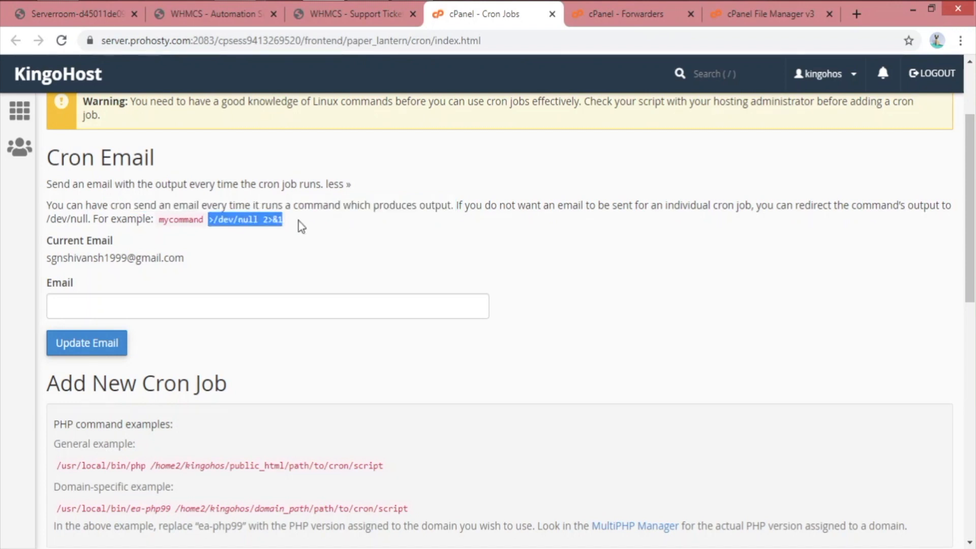
click(264, 217)
right_click(264, 218)
click(200, 220)
drag(208, 218, 291, 227)
right_click(293, 230)
Append >/dev/null 2>&1 to the cron.php command and add the cron job
scroll(431, 294, down, 10)
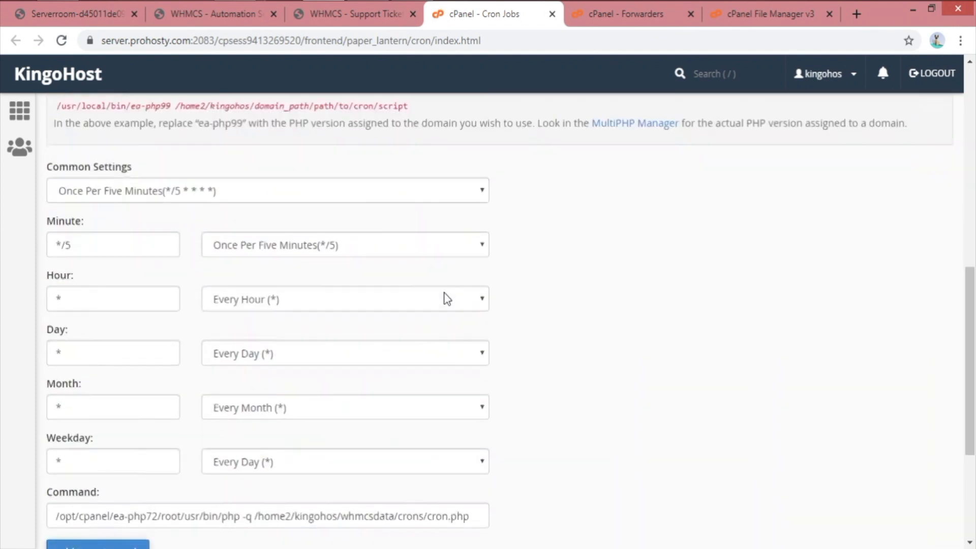
click(481, 308)
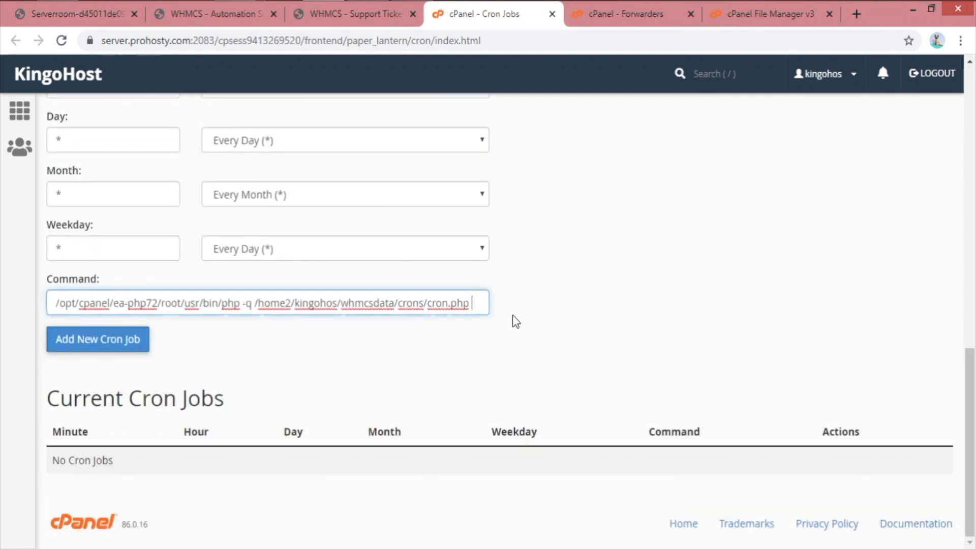
key(ctrl+v)
click(115, 339)
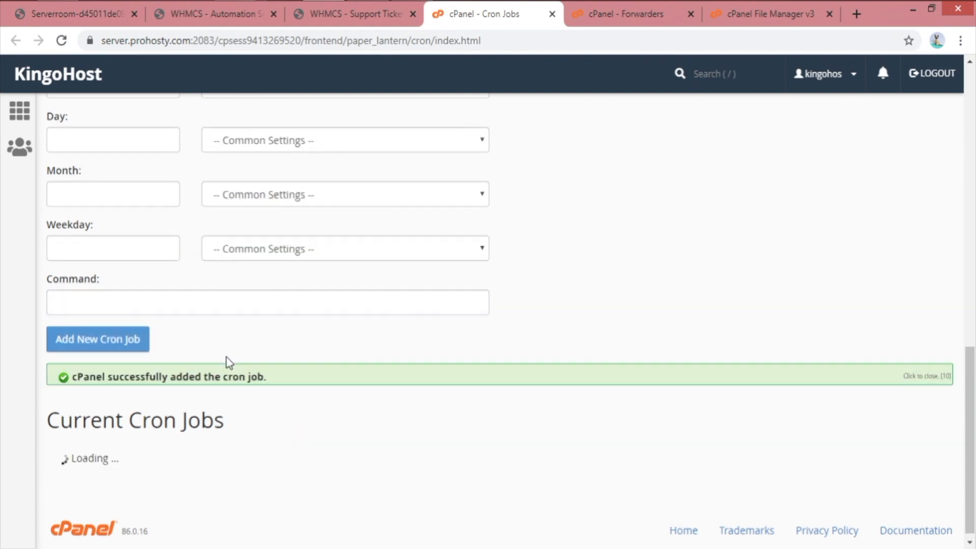
scroll(164, 363, down, 1)
drag(331, 447, 381, 464)
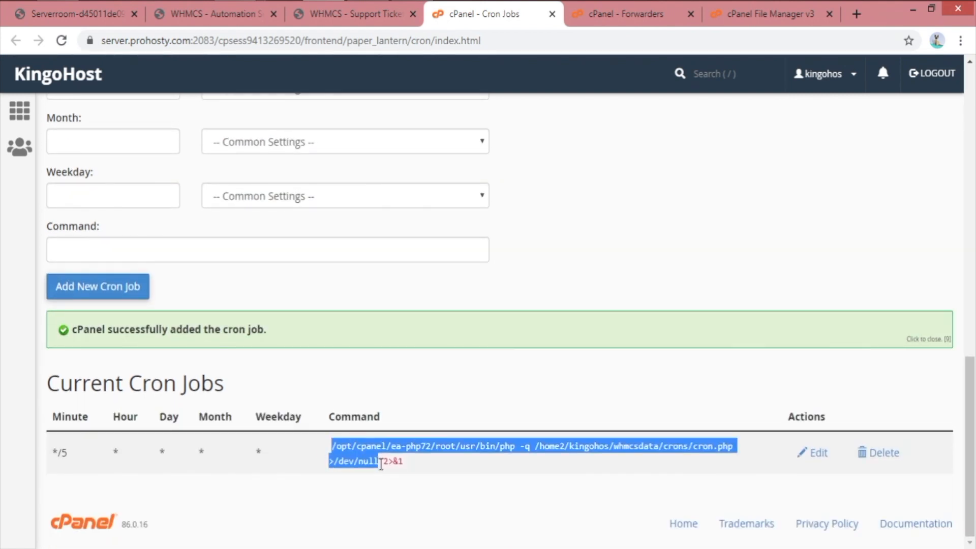
Paste the existing cron.php job's full command into the empty Command field
click(719, 440)
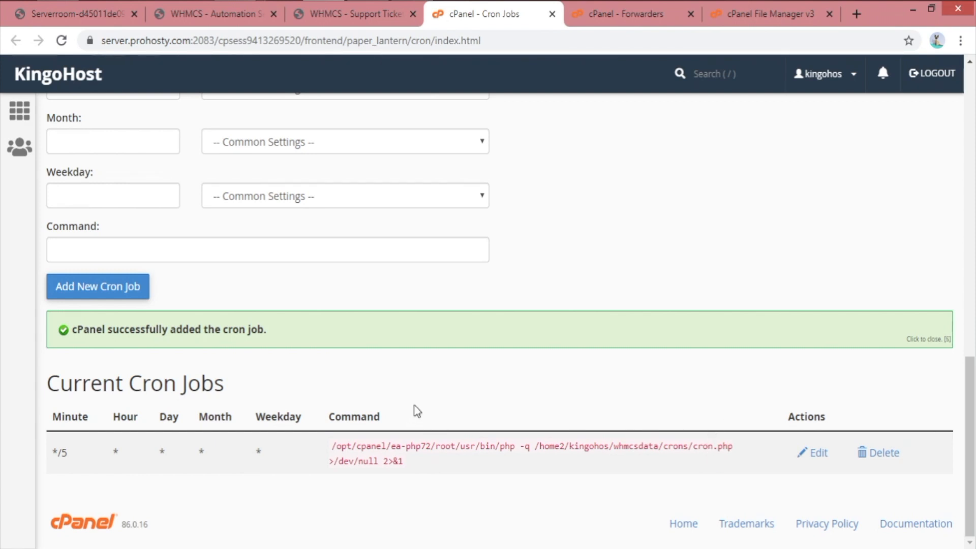
click(313, 257)
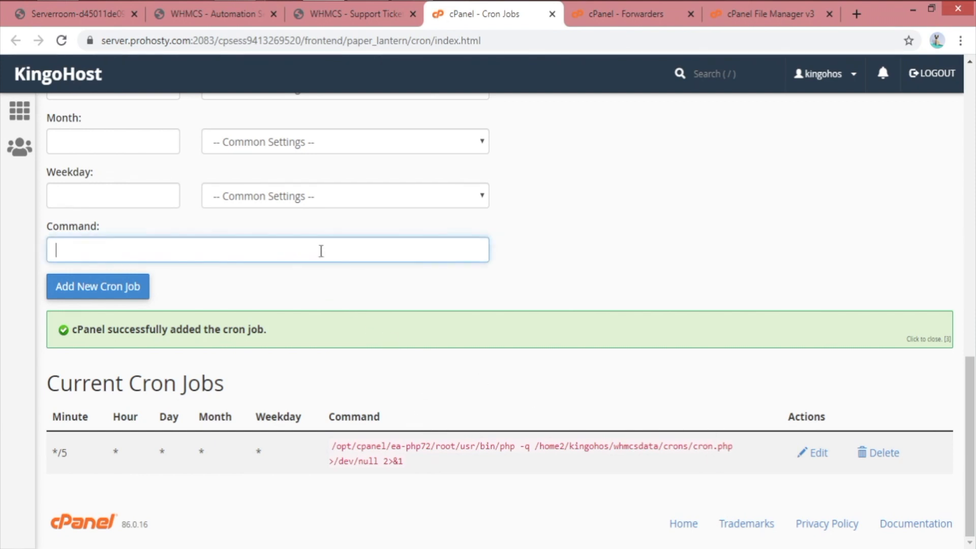
click(765, 15)
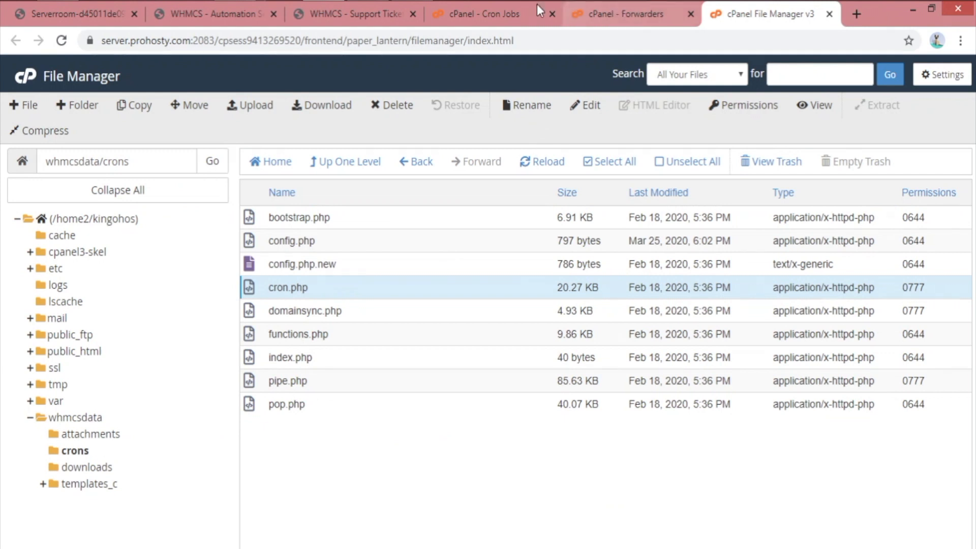
click(496, 7)
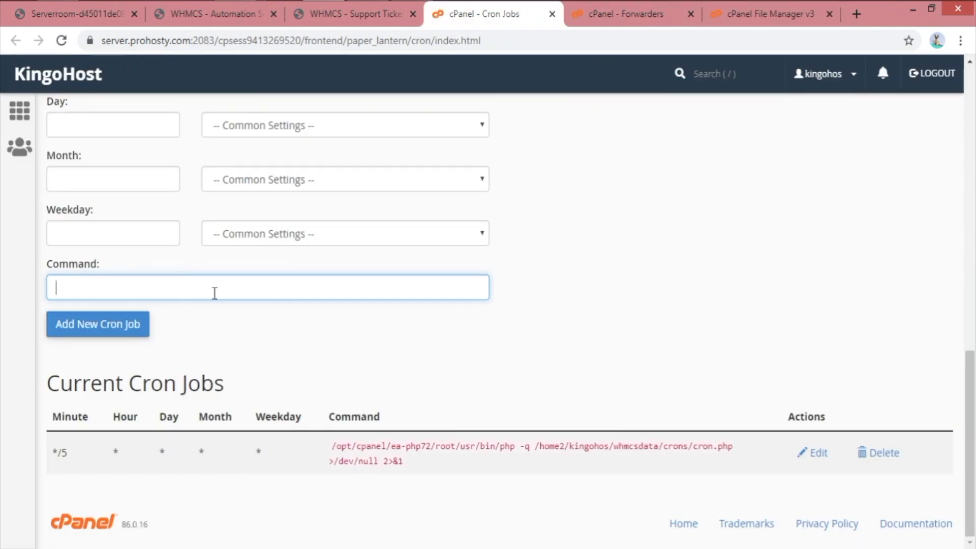
key(ctrl+v)
key(ctrl+z)
drag(406, 462, 337, 449)
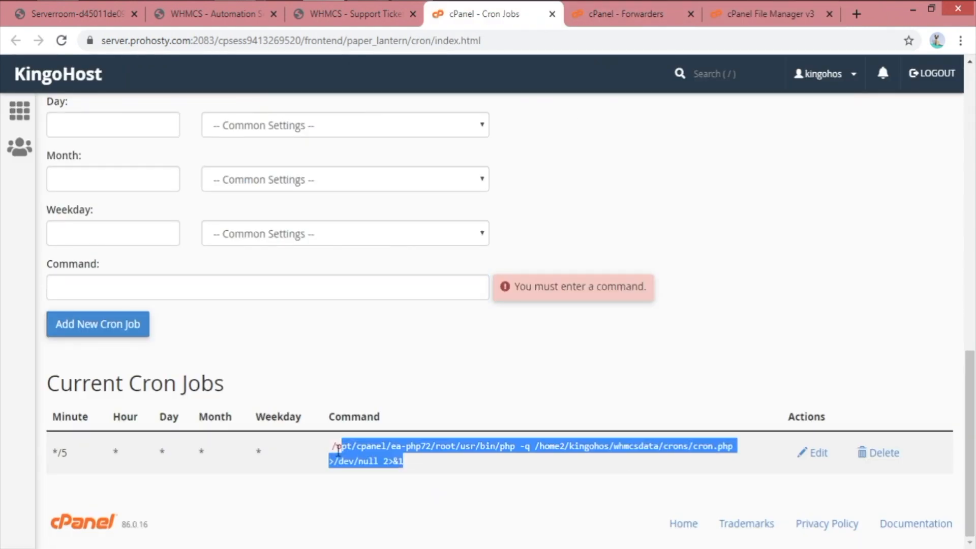
click(261, 287)
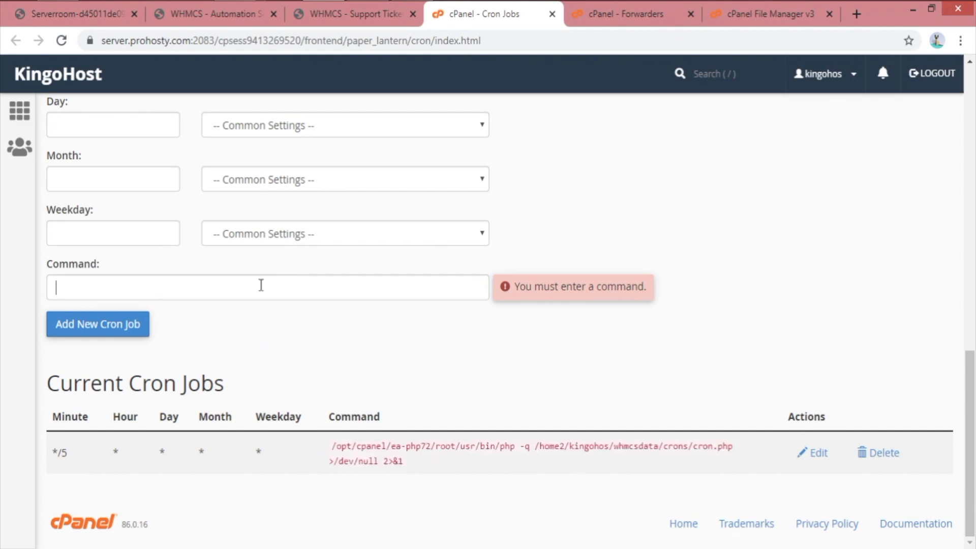
key(ctrl+v)
drag(396, 288, 3, 294)
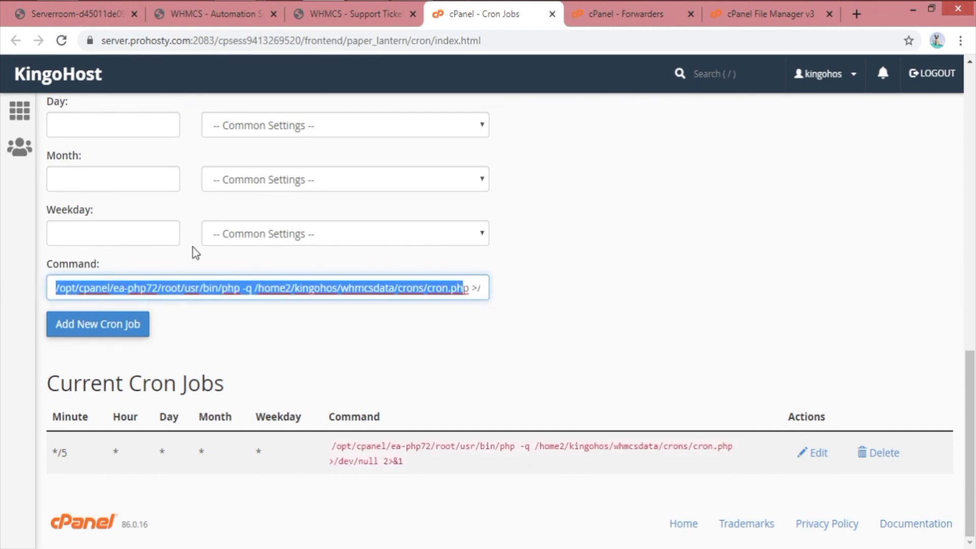
Schedule Once Per Five Minutes, change cron to pipe in the command, and add the job
scroll(136, 233, up, 4)
click(136, 167)
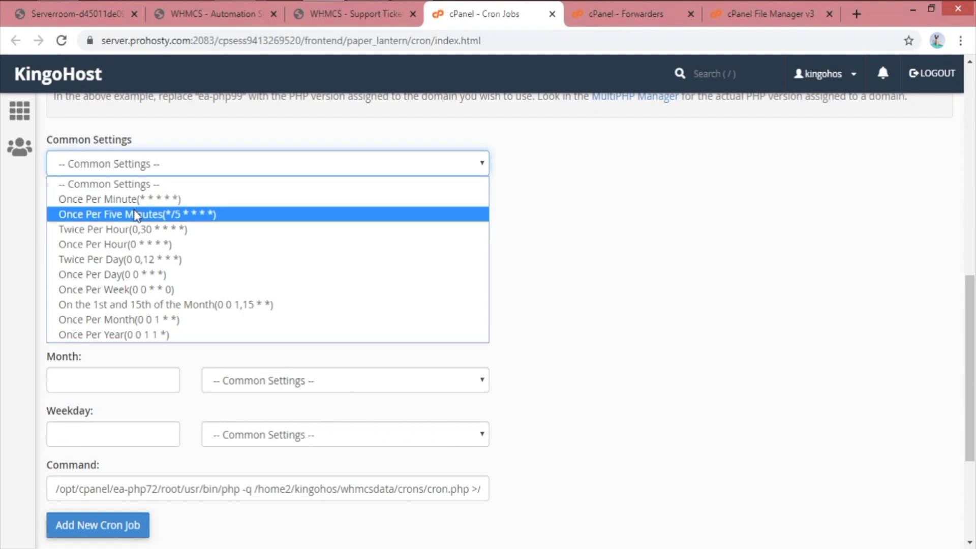
click(138, 214)
scroll(349, 356, down, 2)
double_click(435, 389)
text(pipe)
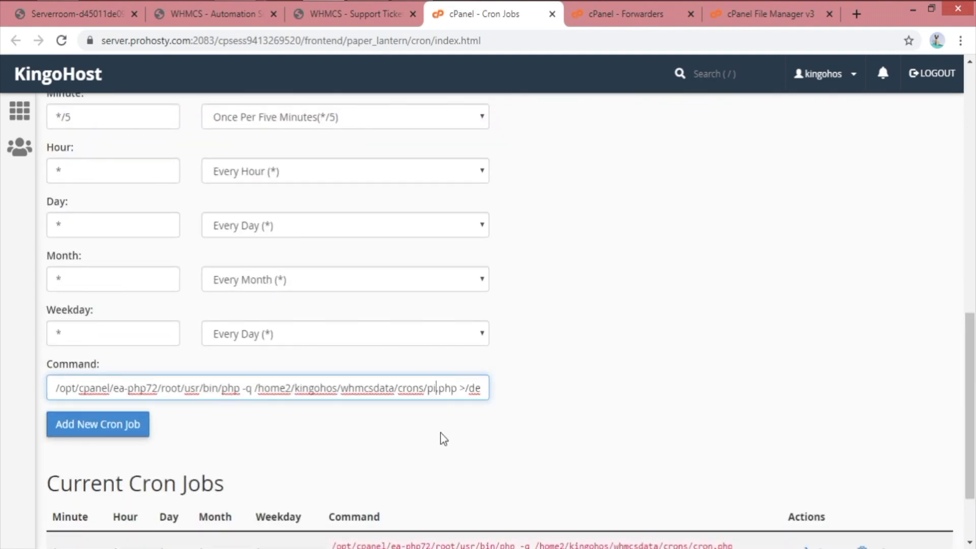
click(103, 425)
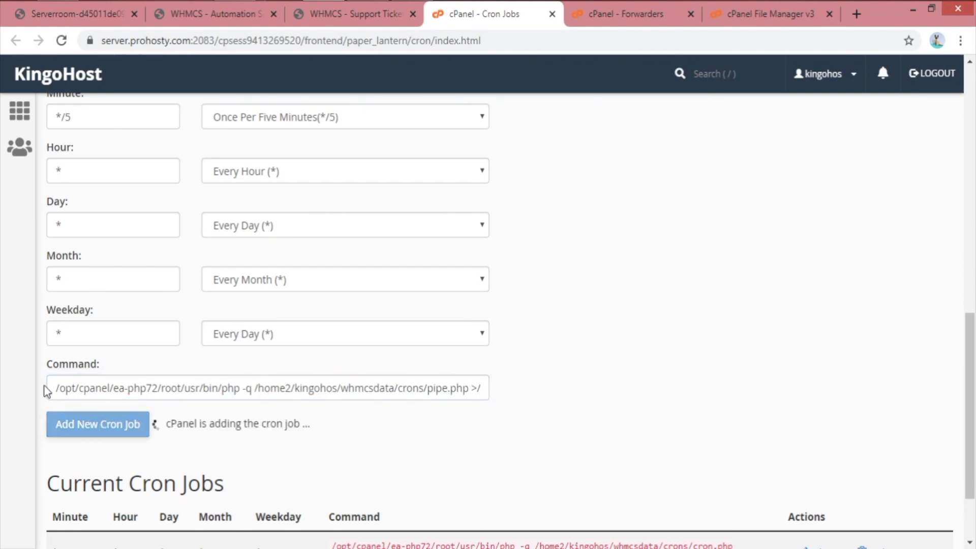
Review the new pipe.php job, then return to WHMCS Support Ticket Departments
scroll(589, 437, down, 3)
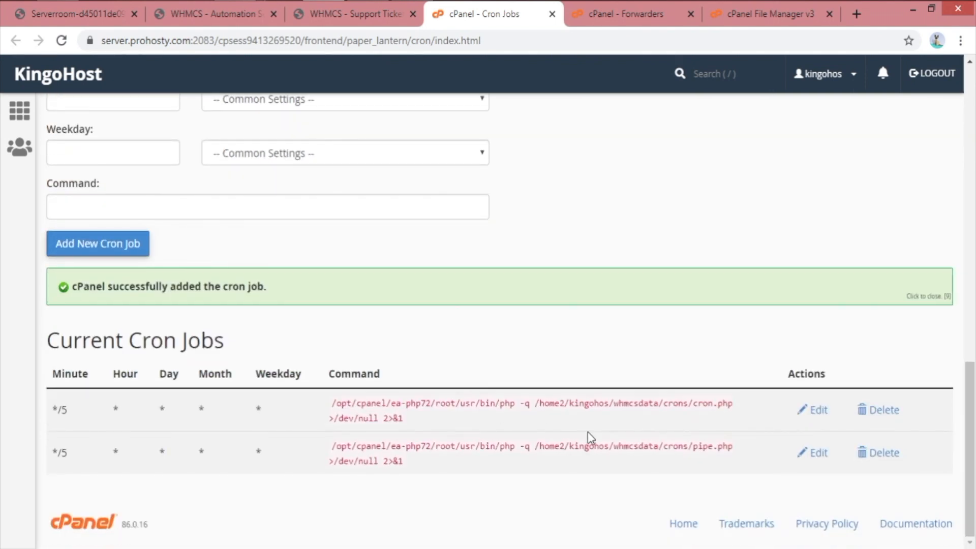
drag(441, 478, 372, 446)
click(617, 435)
click(372, 15)
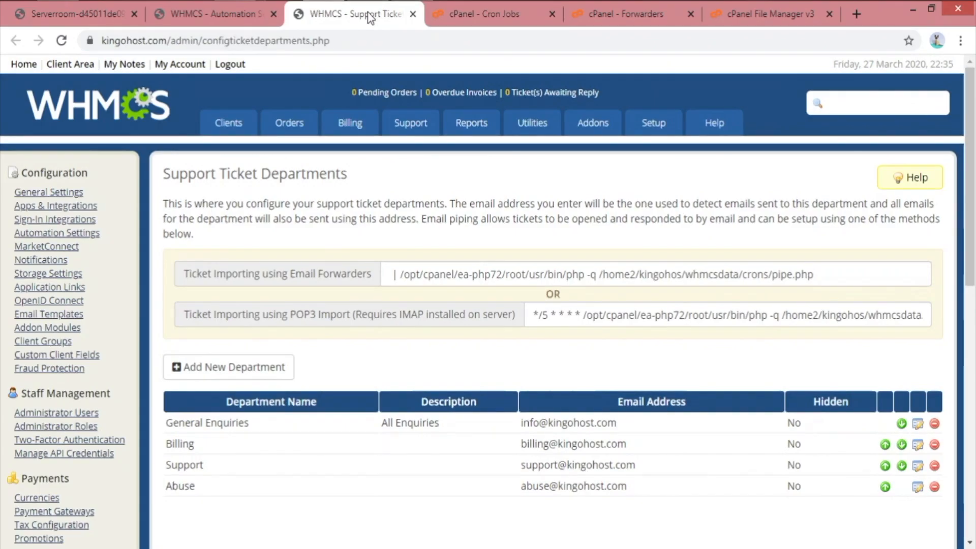
Copy the POP3 Import cron line ending in crons/pop.php into cPanel's Command field
click(830, 279)
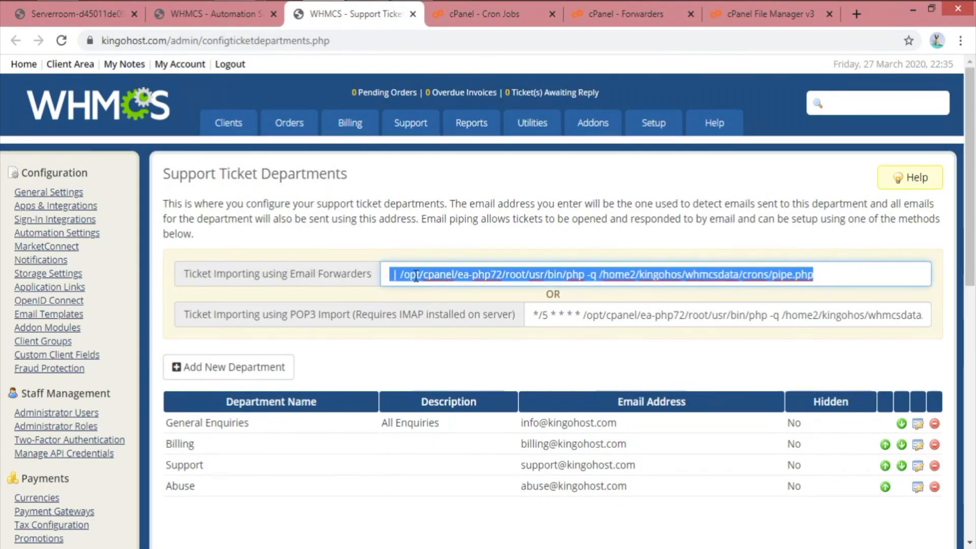
click(551, 319)
drag(838, 315, 901, 309)
right_click(883, 313)
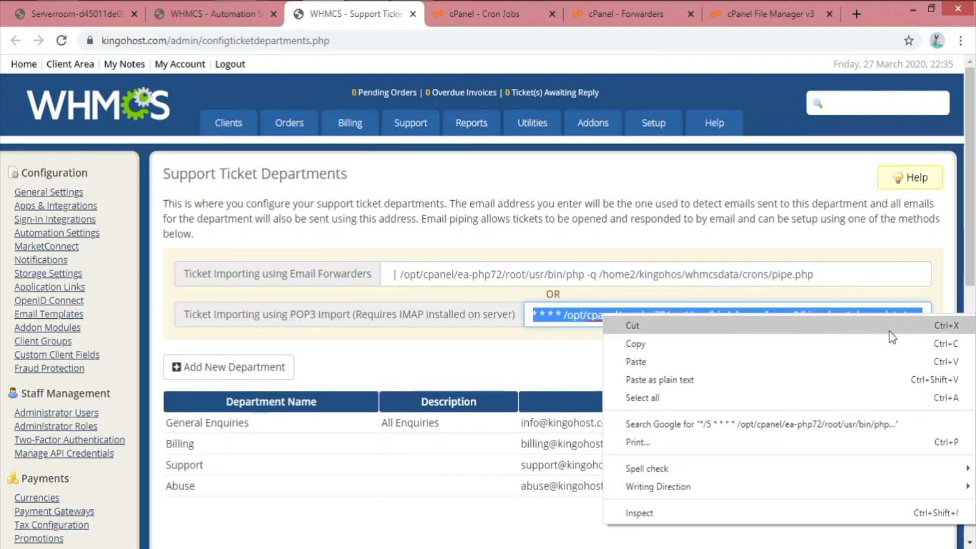
click(859, 340)
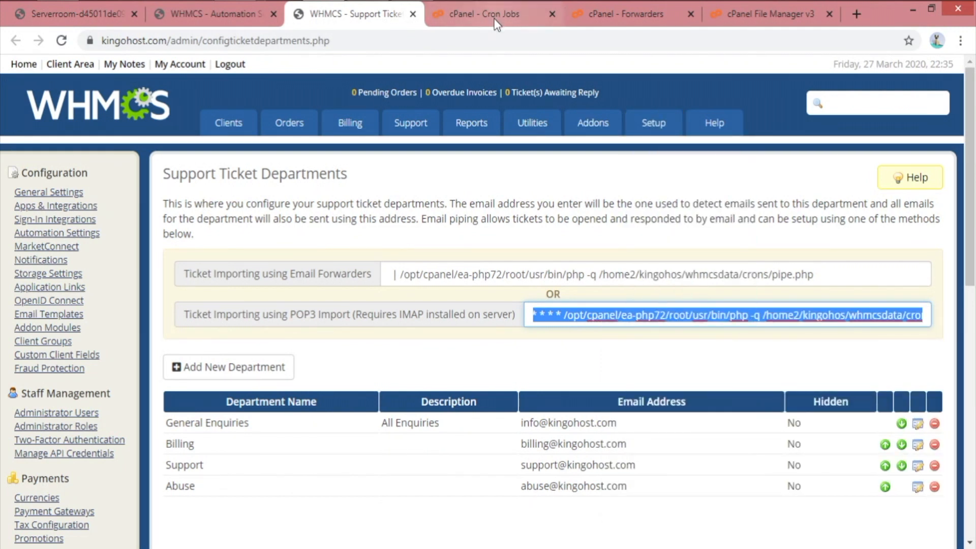
click(494, 20)
click(220, 244)
key(ctrl+v)
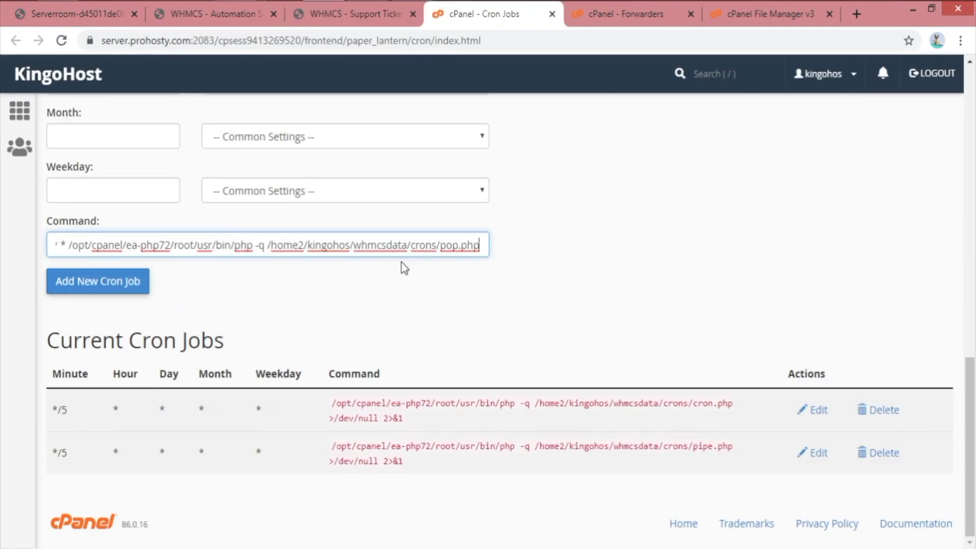
Set pop.php in whmcsdata/crons to 0777 permissions in File Manager
drag(440, 249, 573, 254)
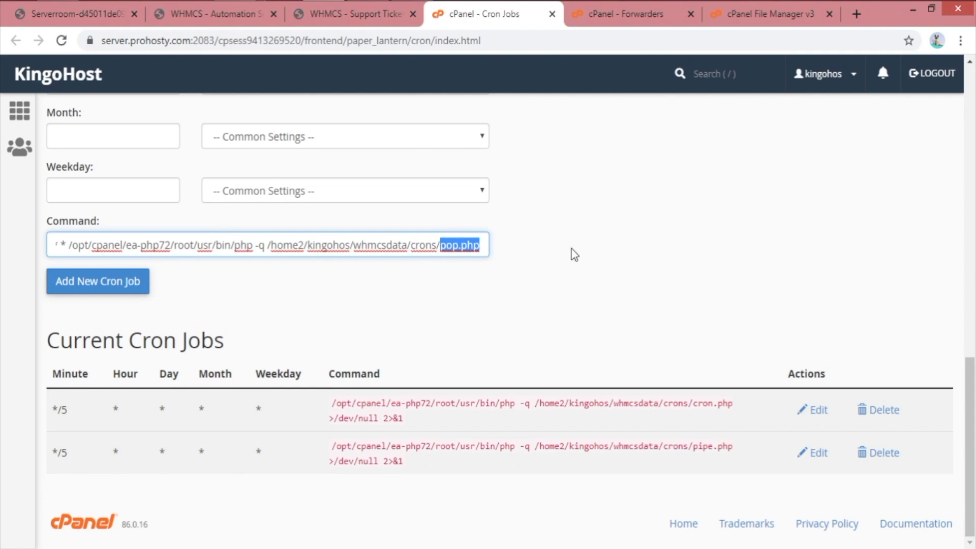
click(582, 275)
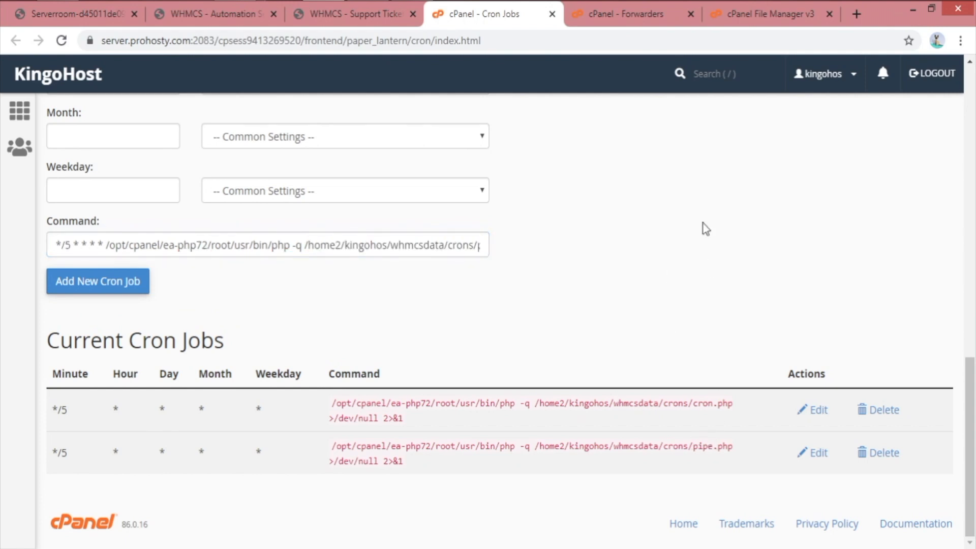
click(781, 11)
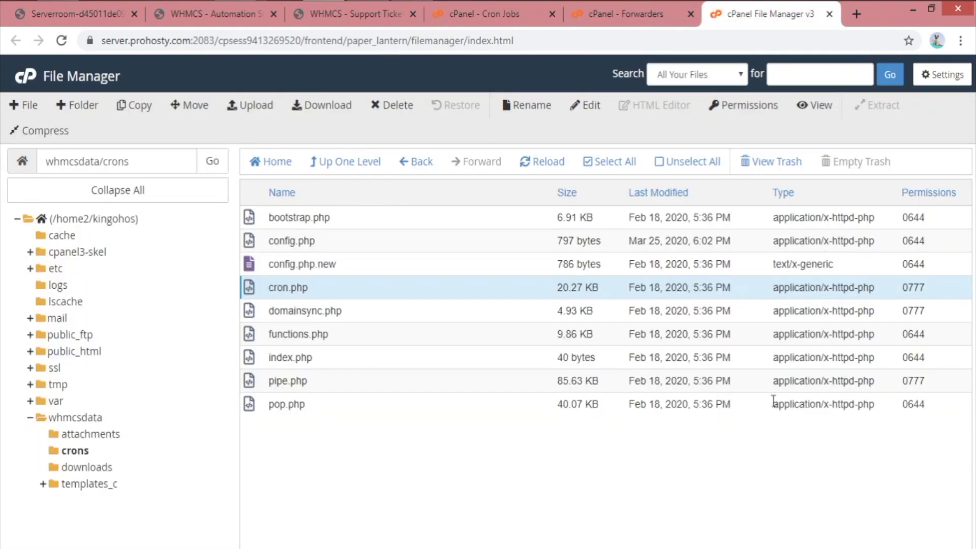
double_click(926, 404)
text(0777)
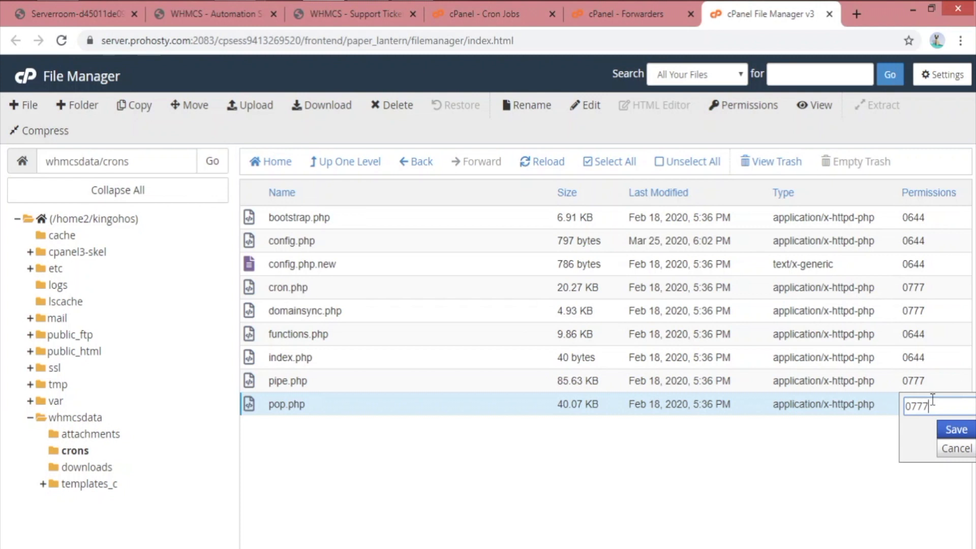
key(Return)
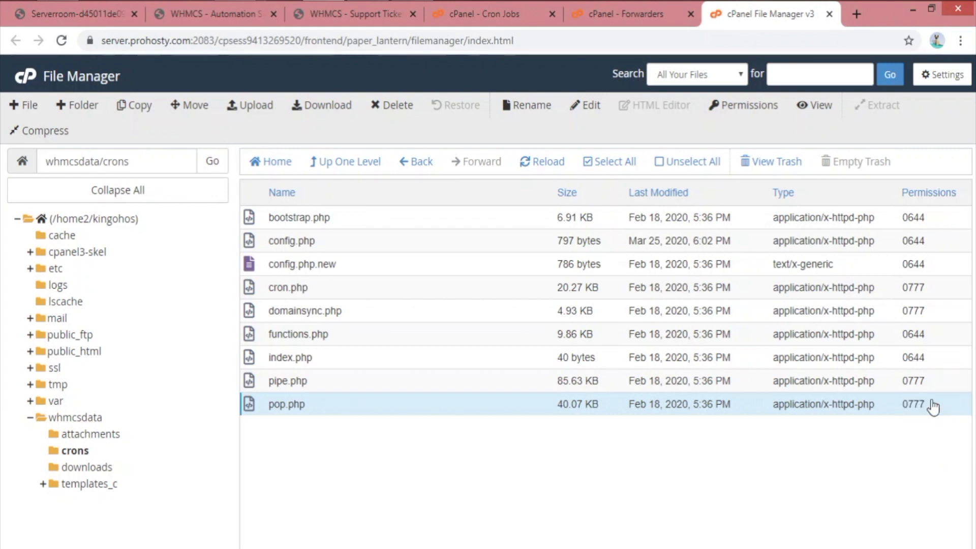
click(633, 13)
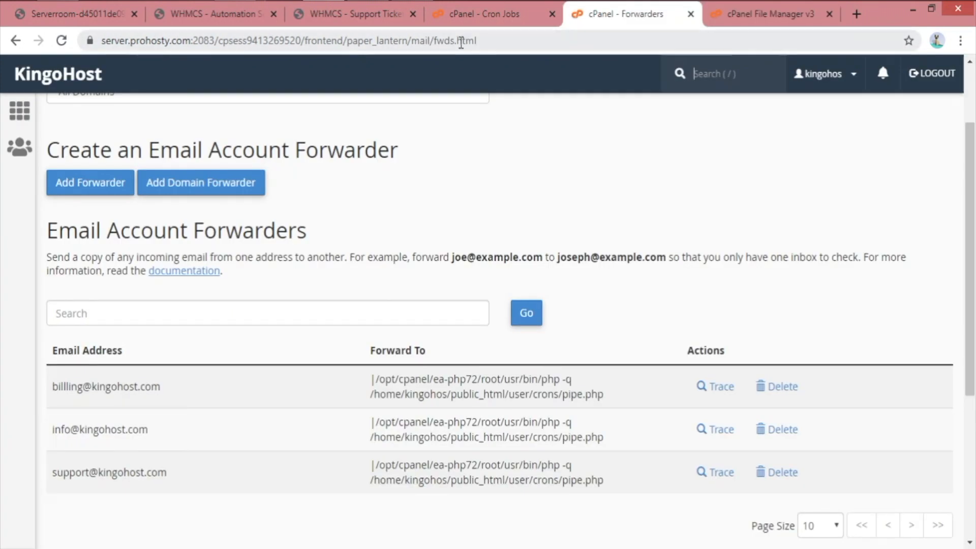
Strip the */5 * * * * schedule prefix from the pasted pop.php command
click(485, 14)
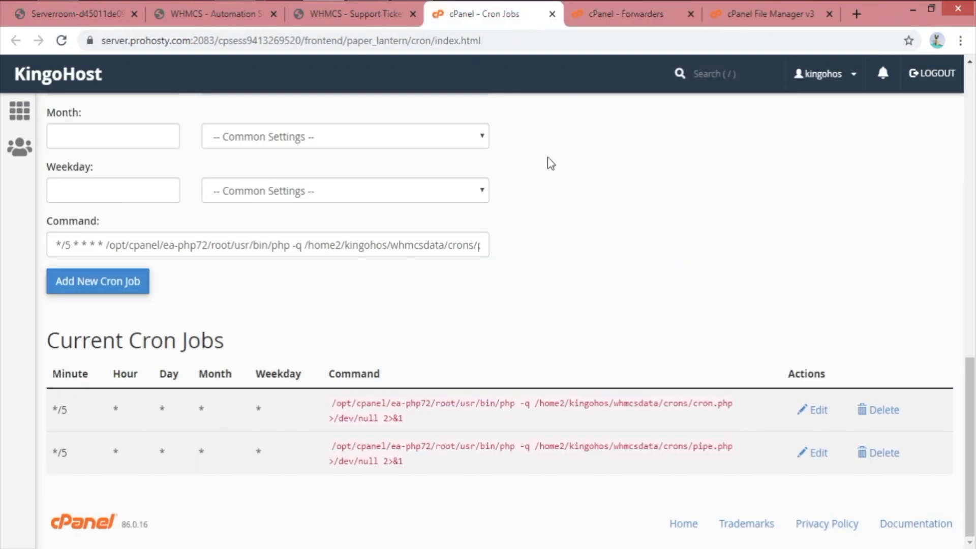
click(630, 19)
drag(554, 400, 604, 396)
click(539, 13)
drag(465, 244, 551, 246)
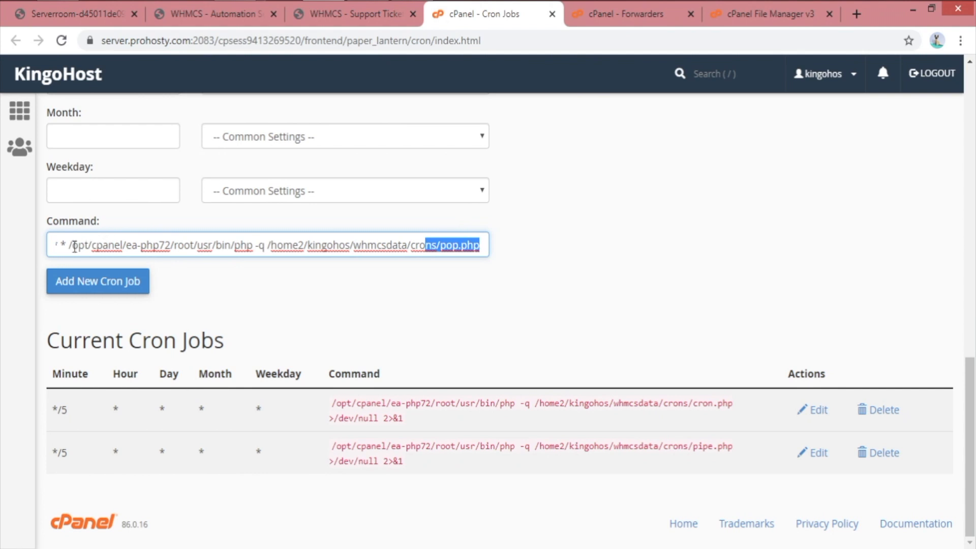
drag(68, 245, 2, 249)
key(BackSpace)
Choose Once Per Five Minutes and add the pop.php cron job
scroll(93, 258, up, 4)
click(167, 124)
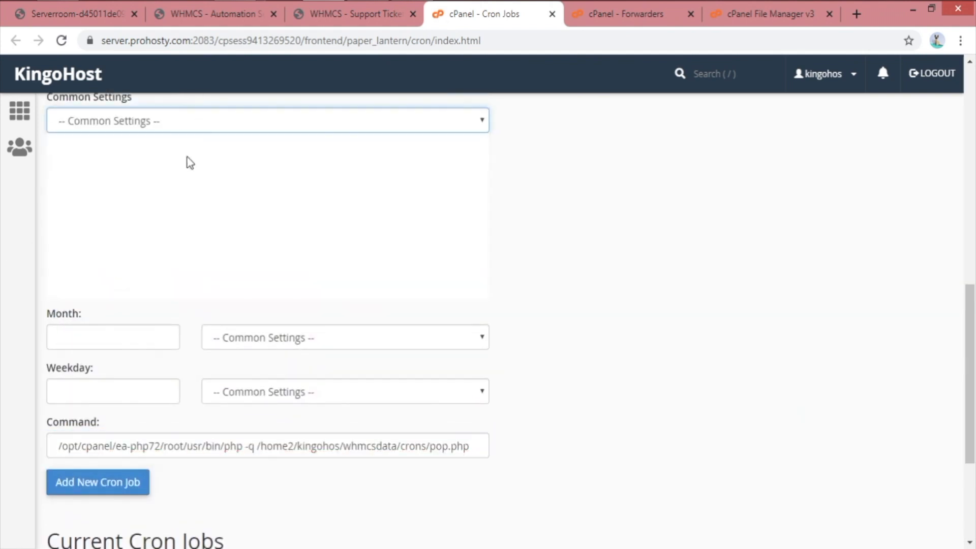
click(188, 166)
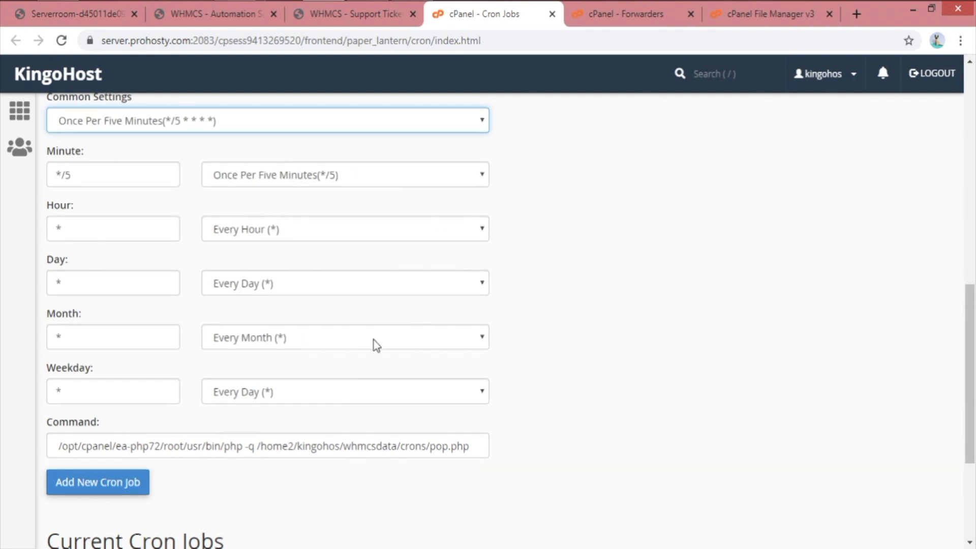
scroll(372, 342, down, 2)
click(107, 376)
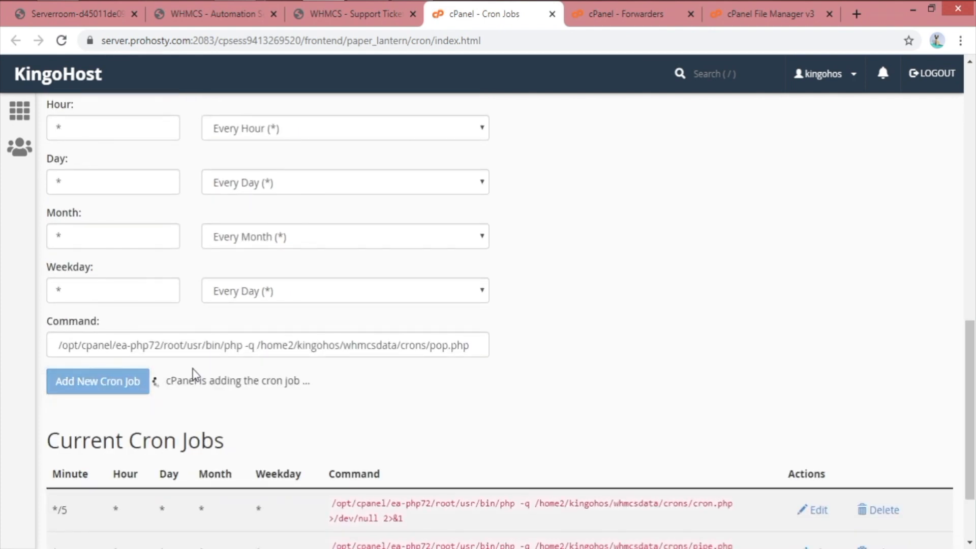
scroll(688, 367, down, 4)
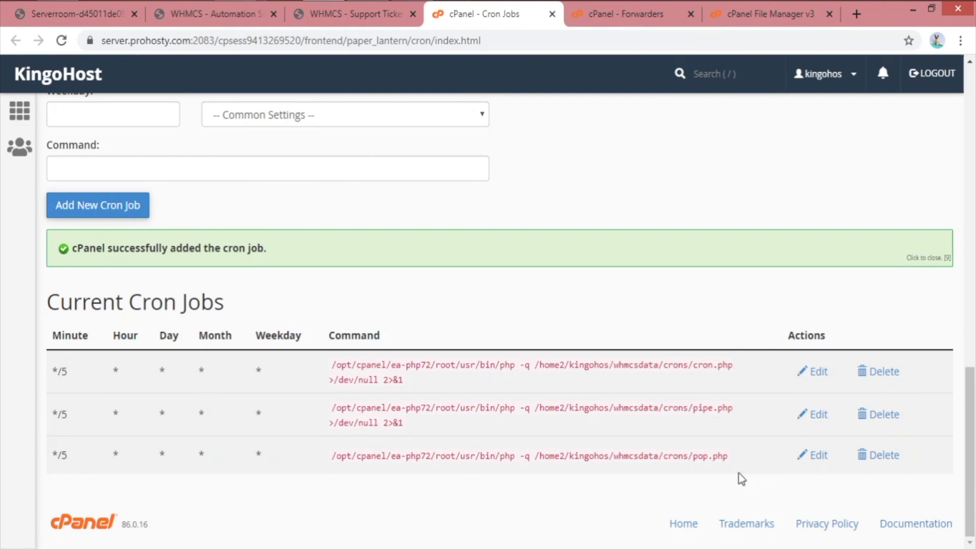
drag(406, 426, 343, 423)
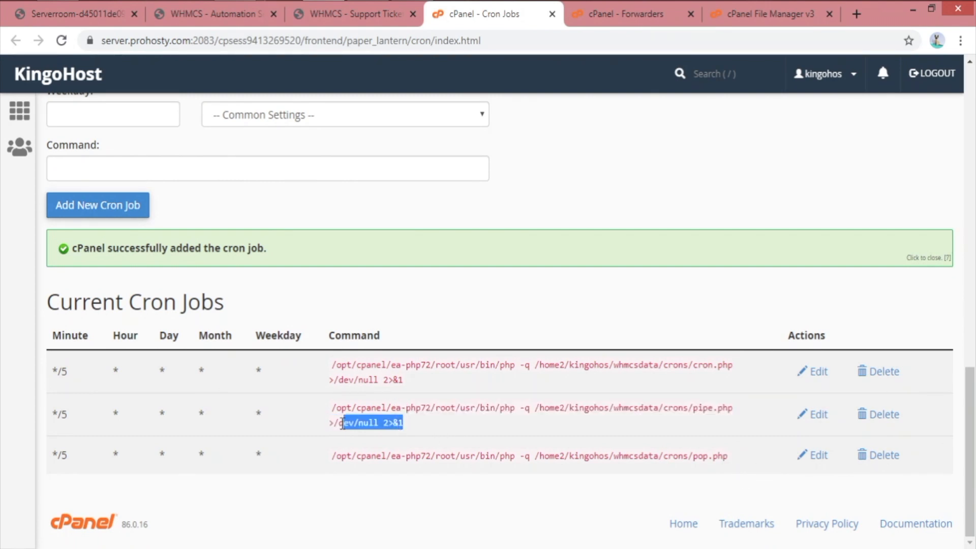
Edit the pop.php cron job to append >/dev/null 2>&1
right_click(331, 428)
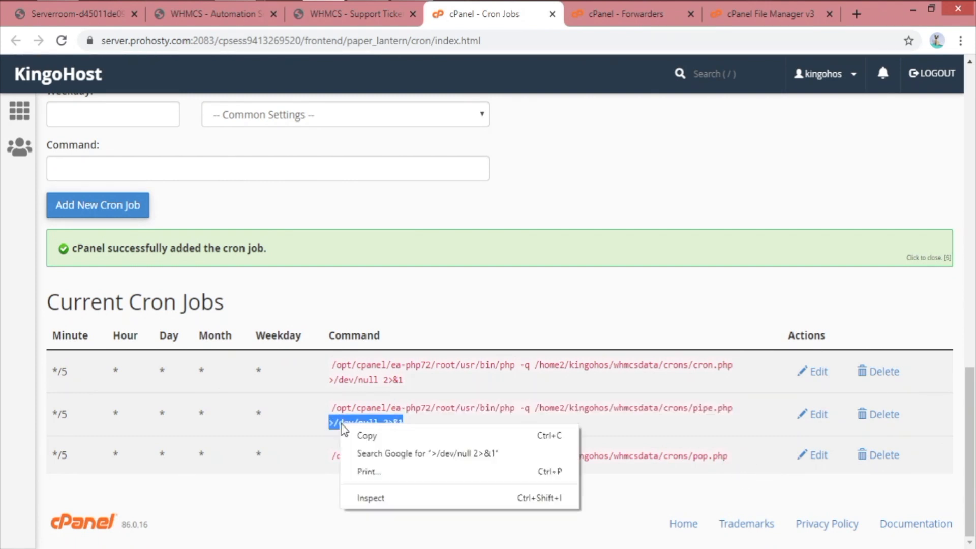
click(367, 429)
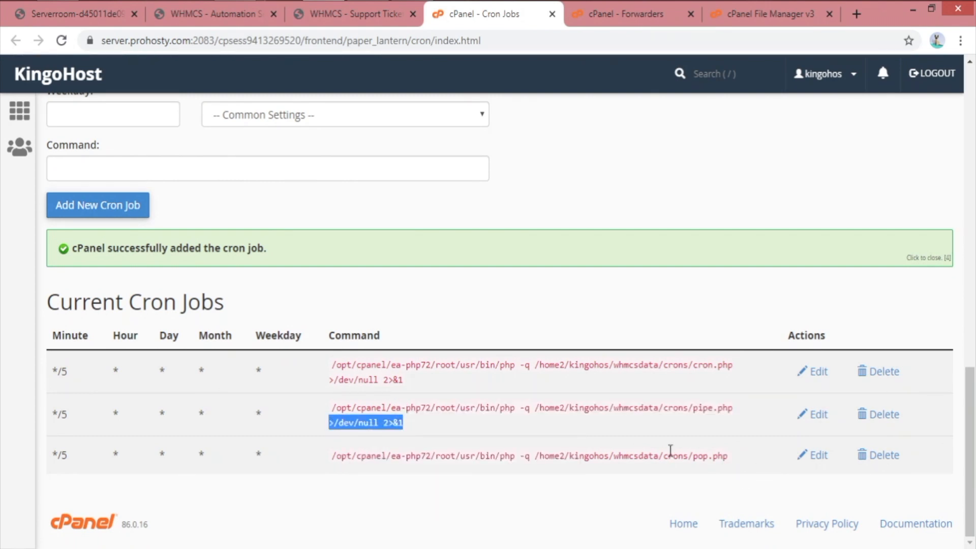
click(818, 455)
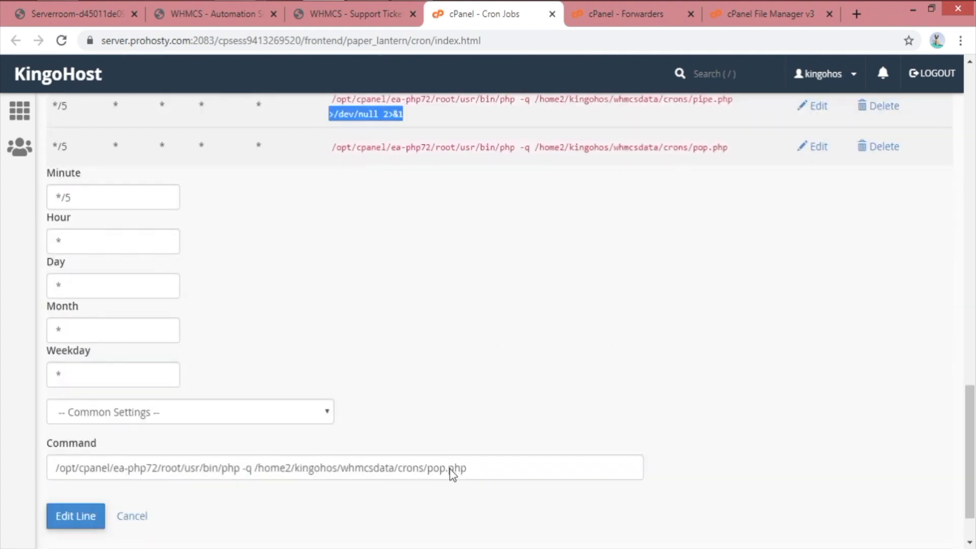
click(515, 401)
key(ctrl+v)
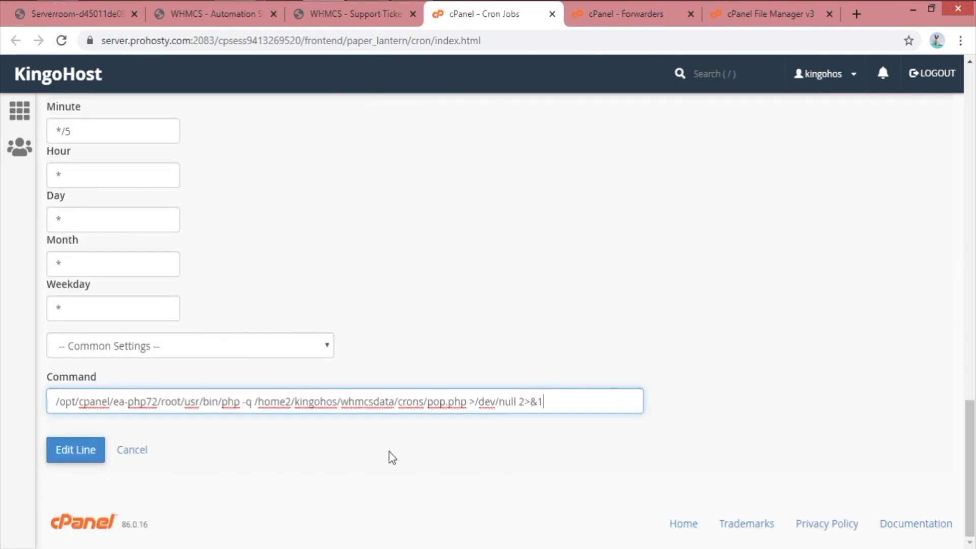
click(76, 450)
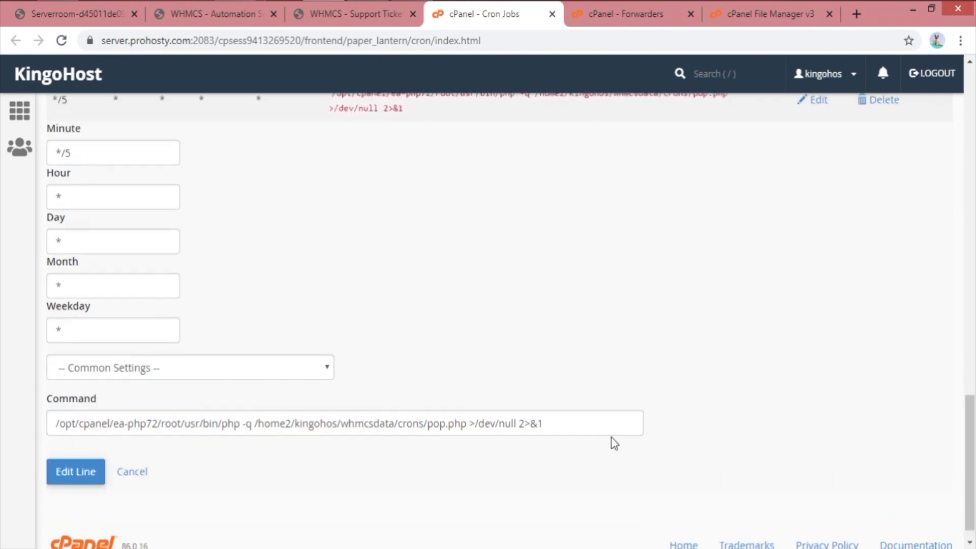
Delete the pipe.php cron job and switch to WHMCS Support Ticket Departments
drag(401, 420, 336, 412)
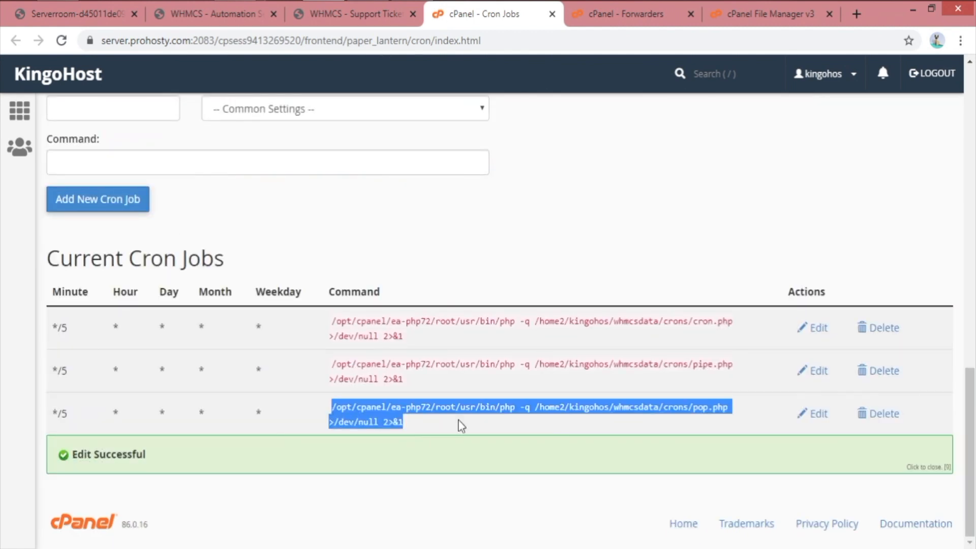
click(877, 370)
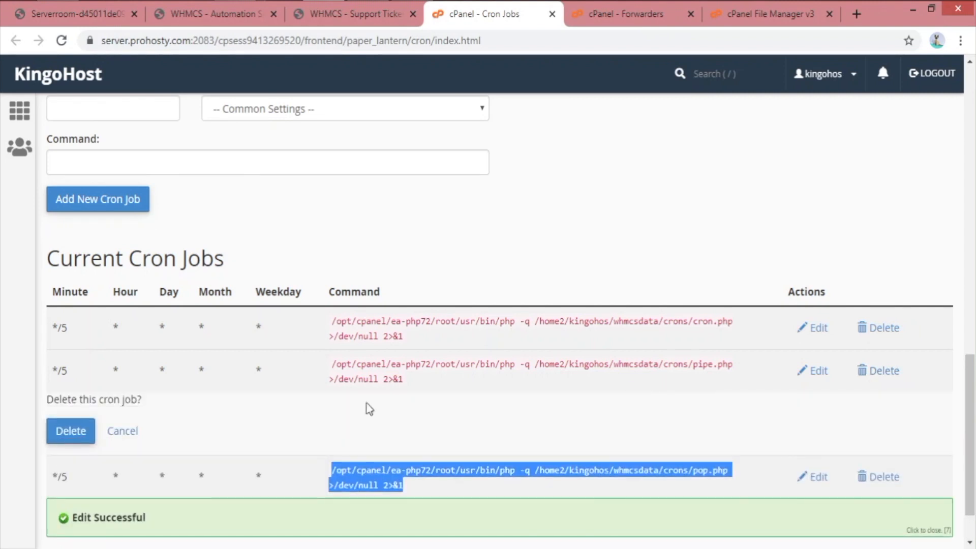
click(60, 433)
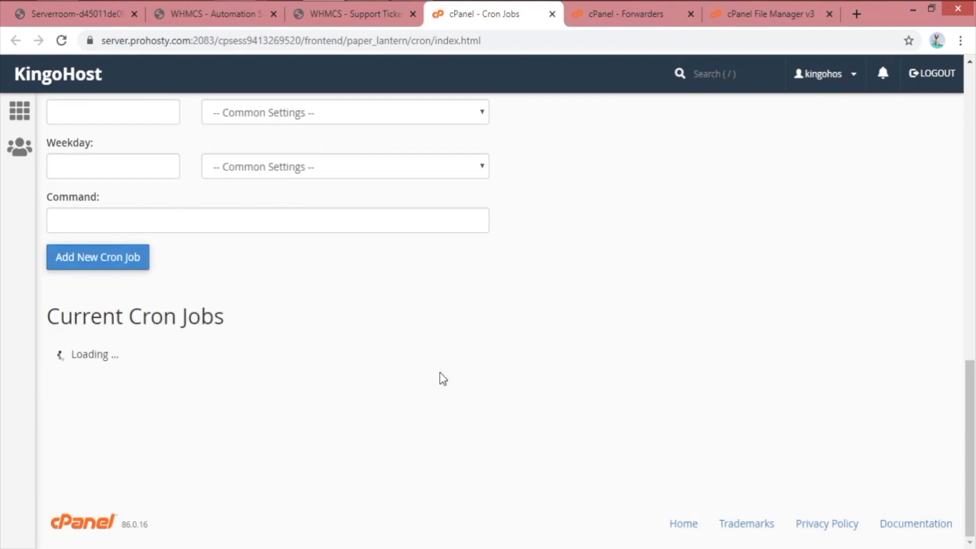
scroll(604, 93, up, 4)
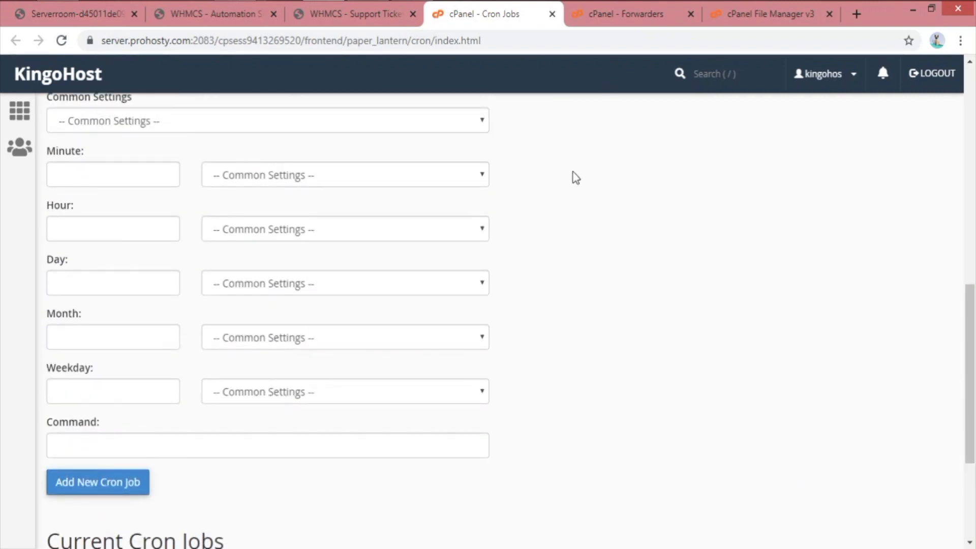
click(355, 15)
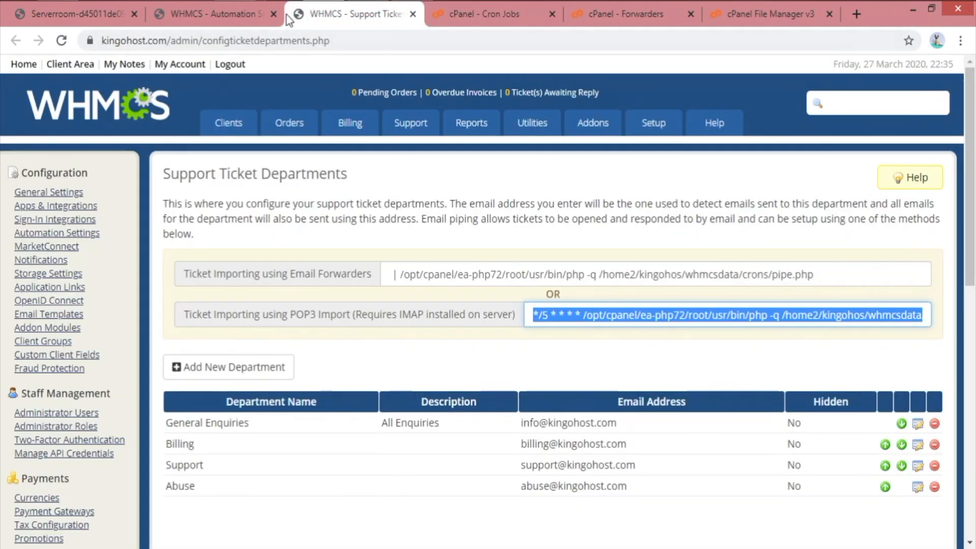
Switch to WHMCS Automation Settings and scroll to Billing Settings and back up
click(232, 15)
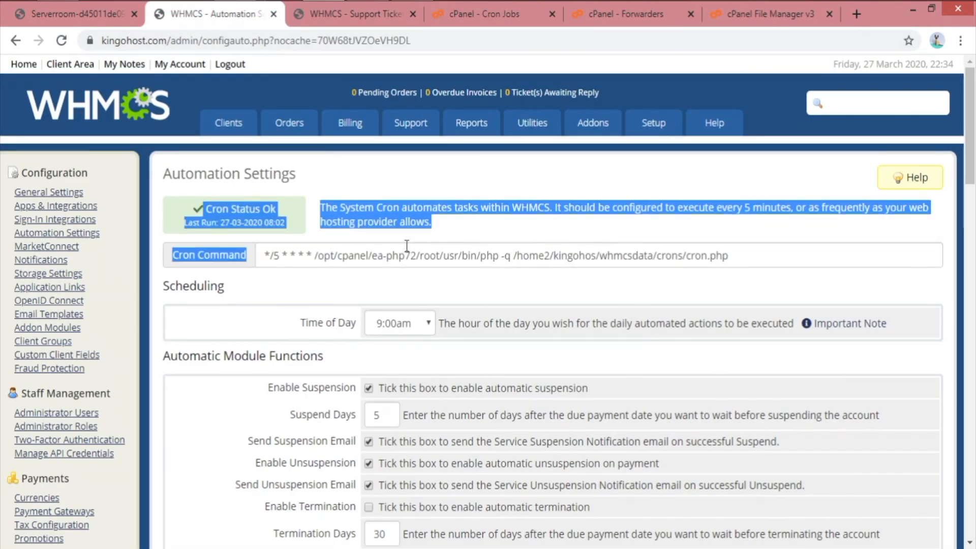
scroll(472, 432, down, 10)
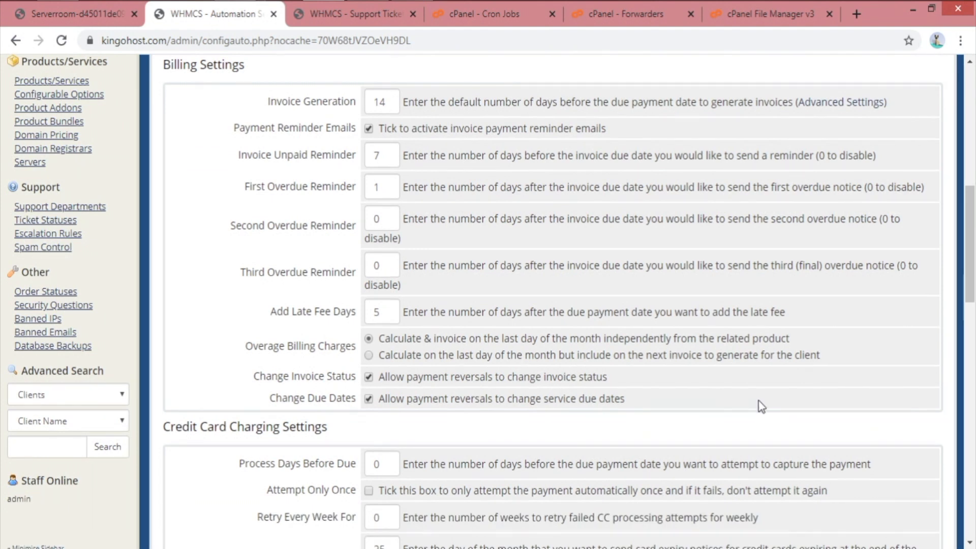
scroll(763, 396, up, 10)
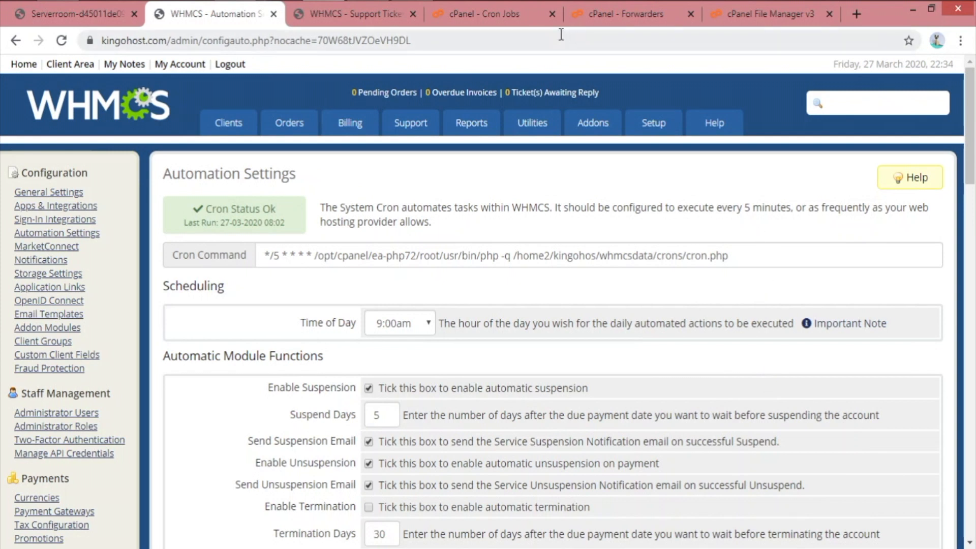
Open the Add Forwarder form from the cPanel Forwarders page
click(630, 6)
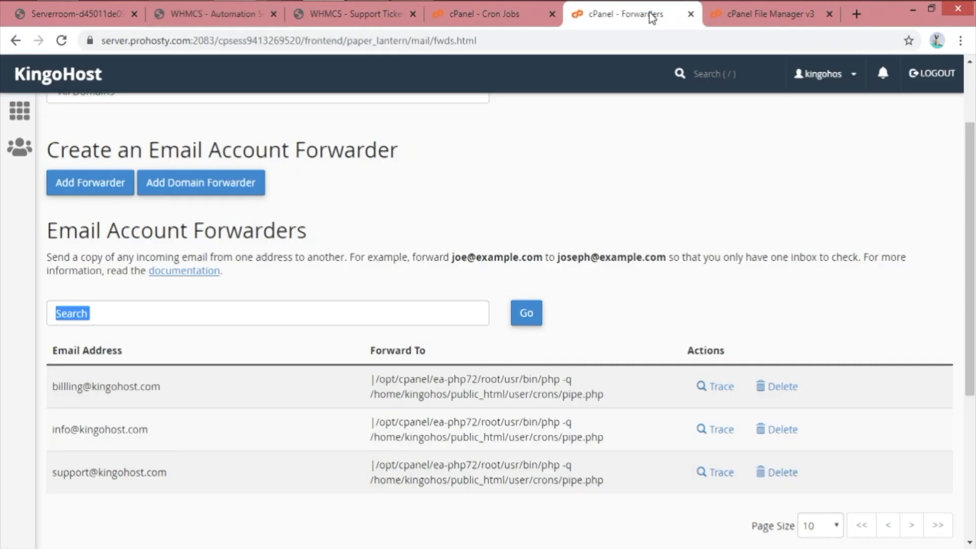
scroll(574, 250, up, 2)
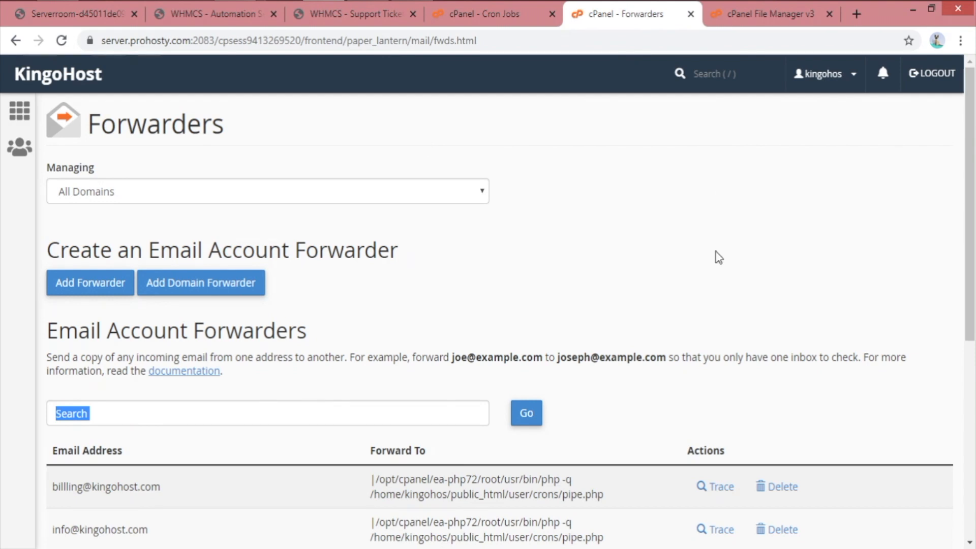
click(669, 236)
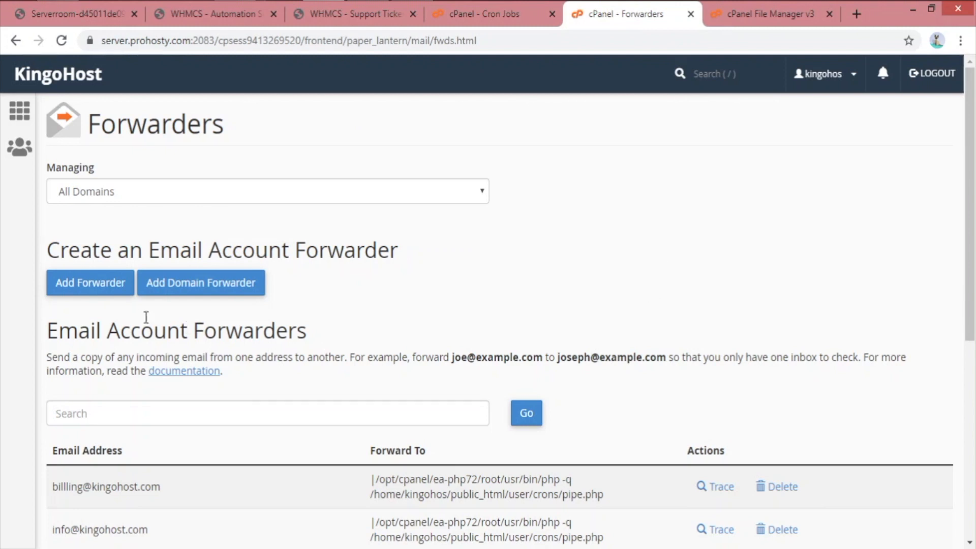
click(97, 293)
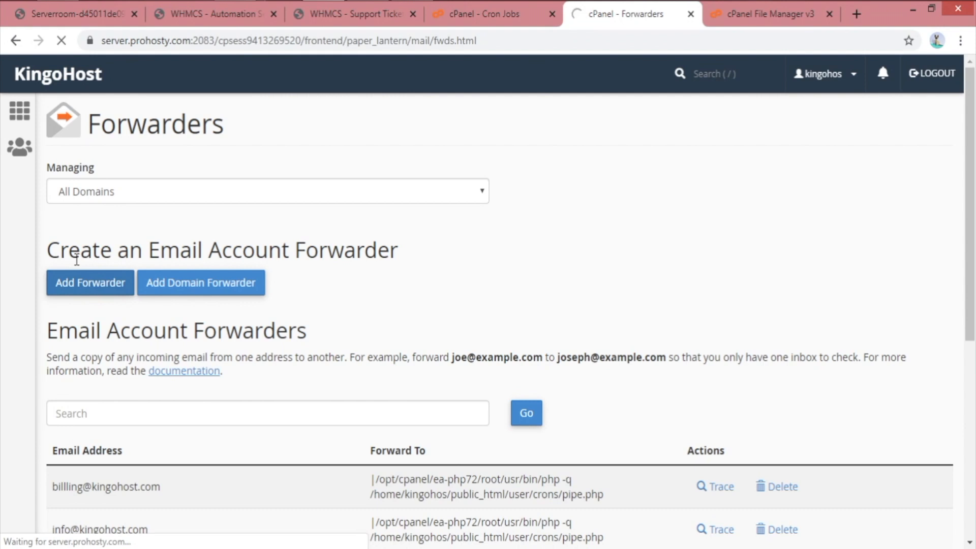
click(425, 260)
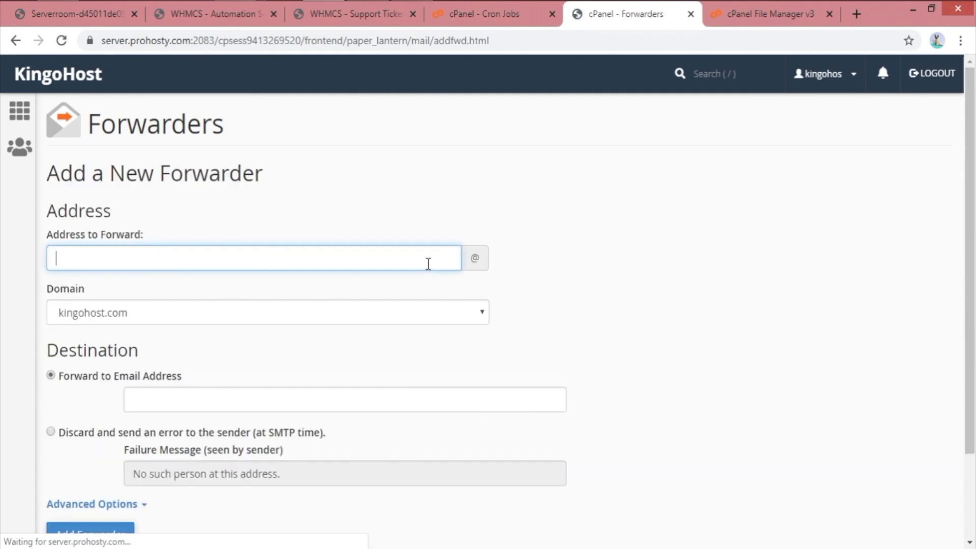
scroll(303, 335, down, 2)
click(489, 274)
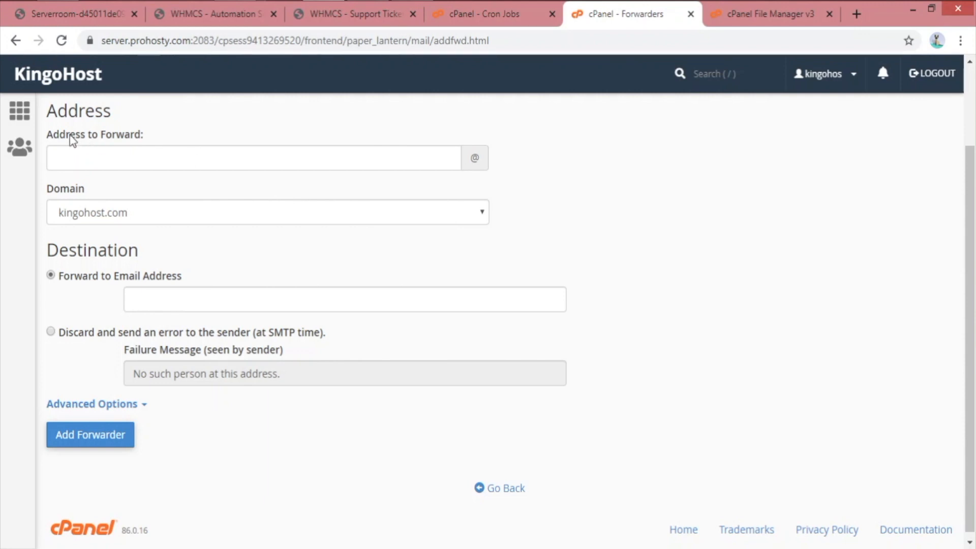
Type an address to forward, then erase it so the field stays empty
drag(47, 135, 153, 137)
click(260, 135)
click(322, 163)
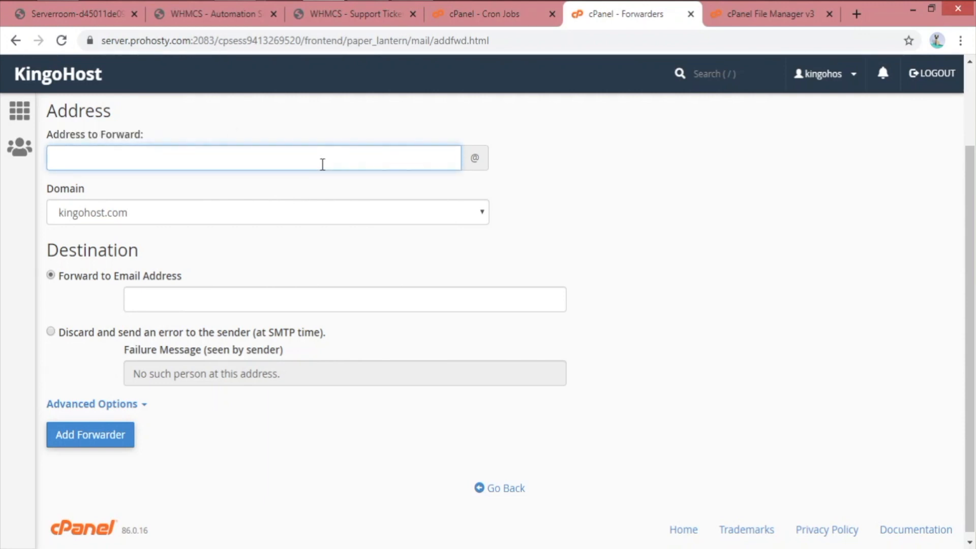
text(dem,o)
key(BackSpace)
key(BackSpace)
key(BackSpace)
key(BackSpace)
key(BackSpace)
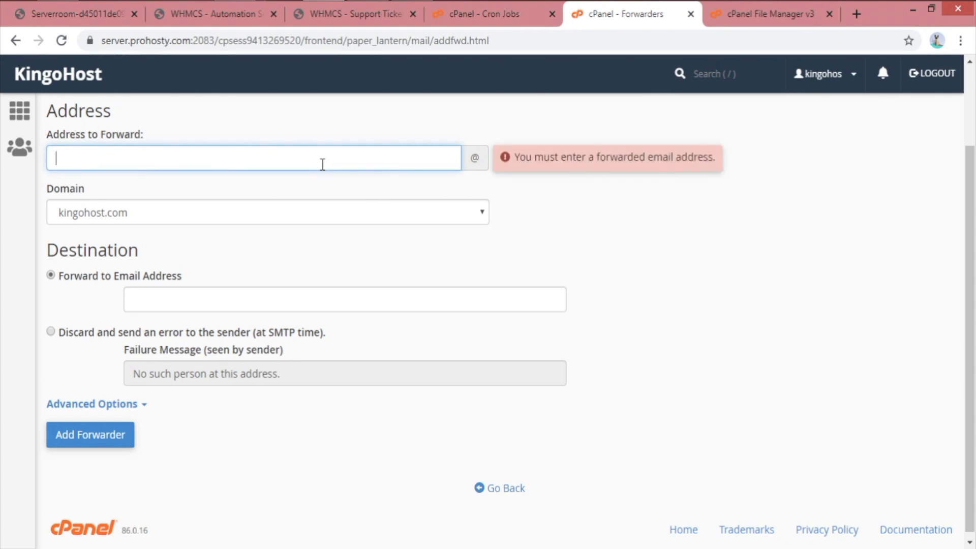
click(170, 104)
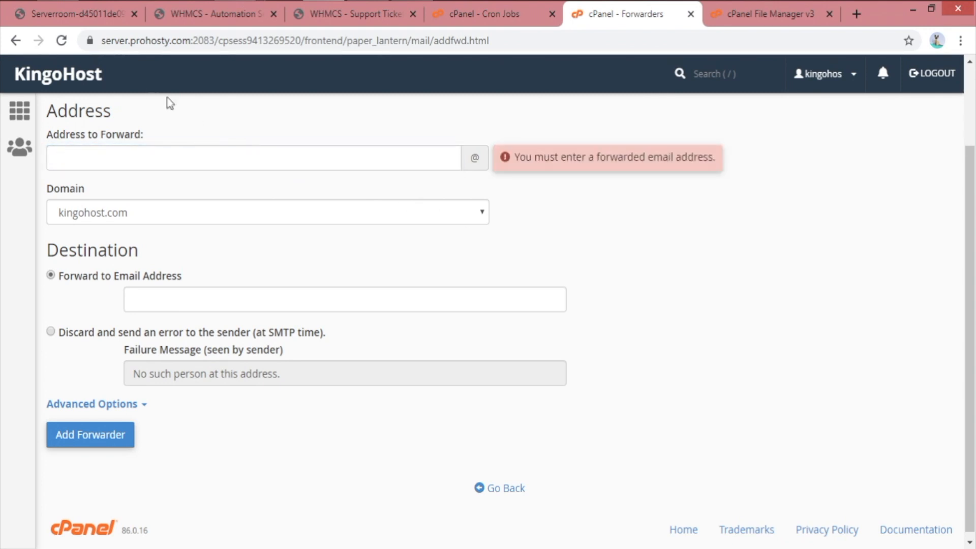
middle_click(79, 80)
Search cPanel for 'email' and open Email Accounts
click(641, 16)
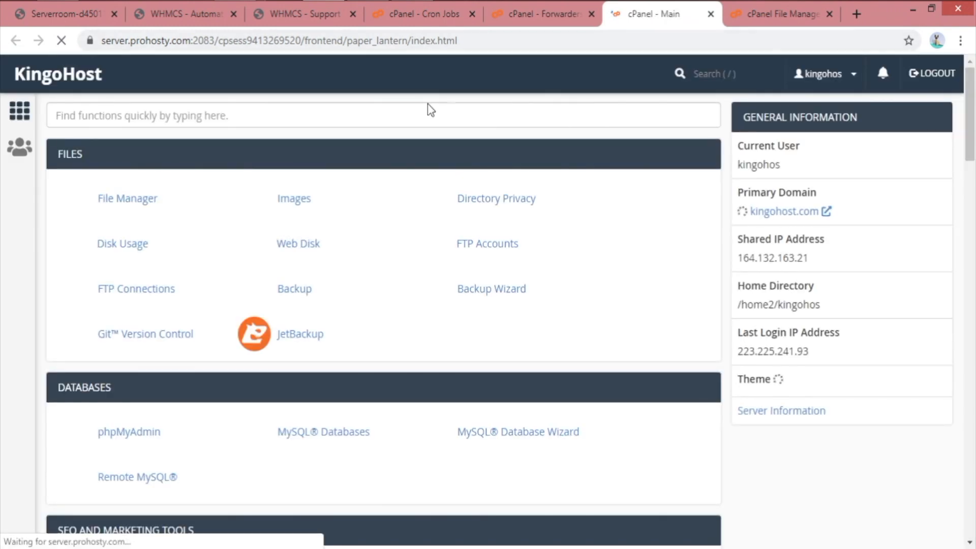
click(396, 116)
text(ema)
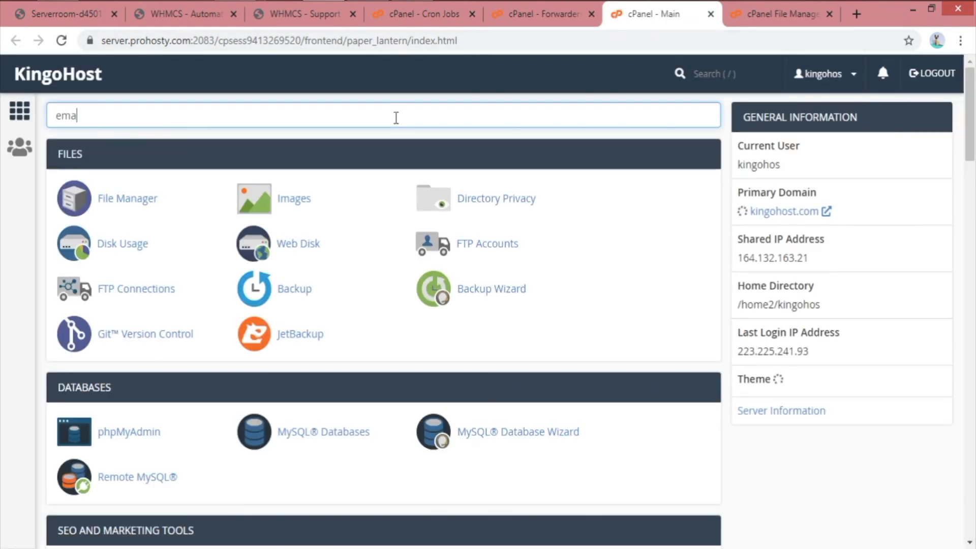
text(il)
click(130, 297)
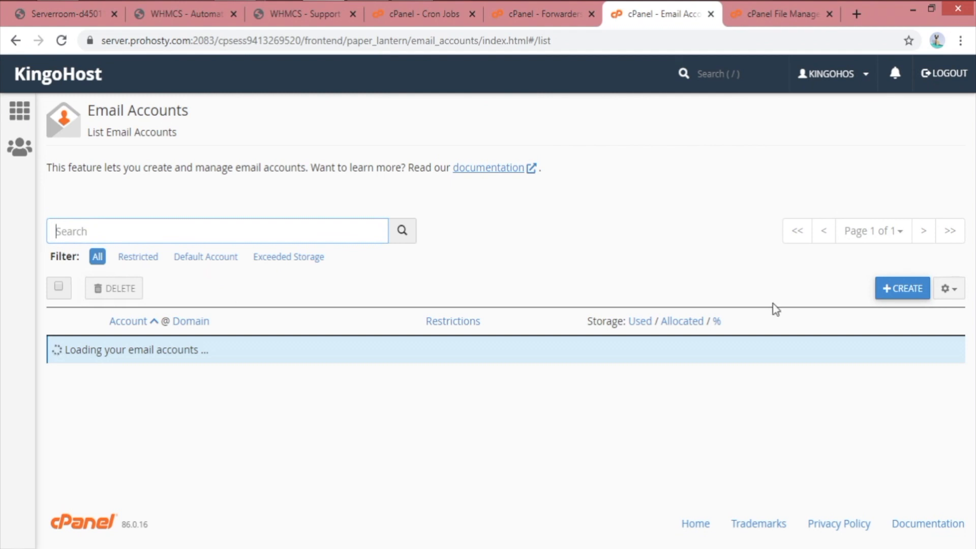
Start a new email account and enter the username demo
click(898, 298)
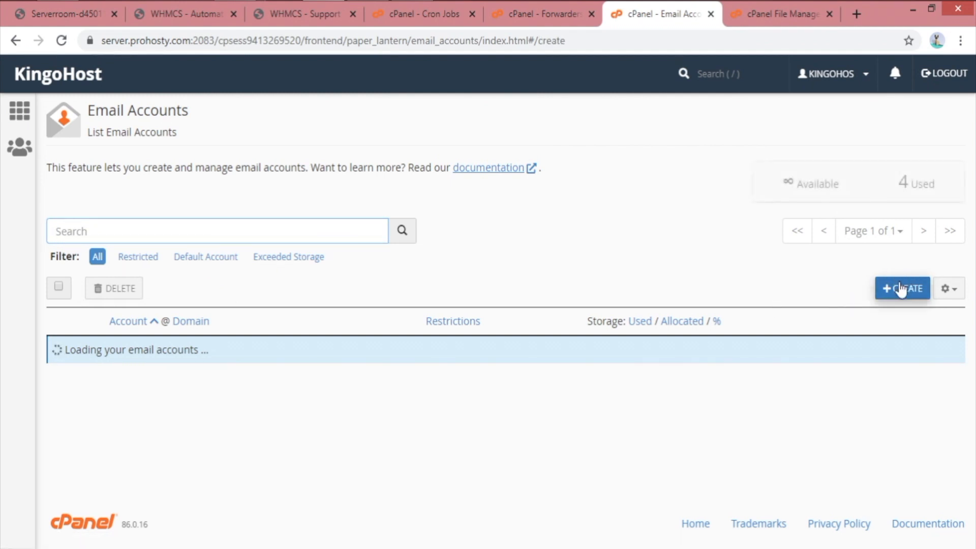
scroll(684, 341, down, 4)
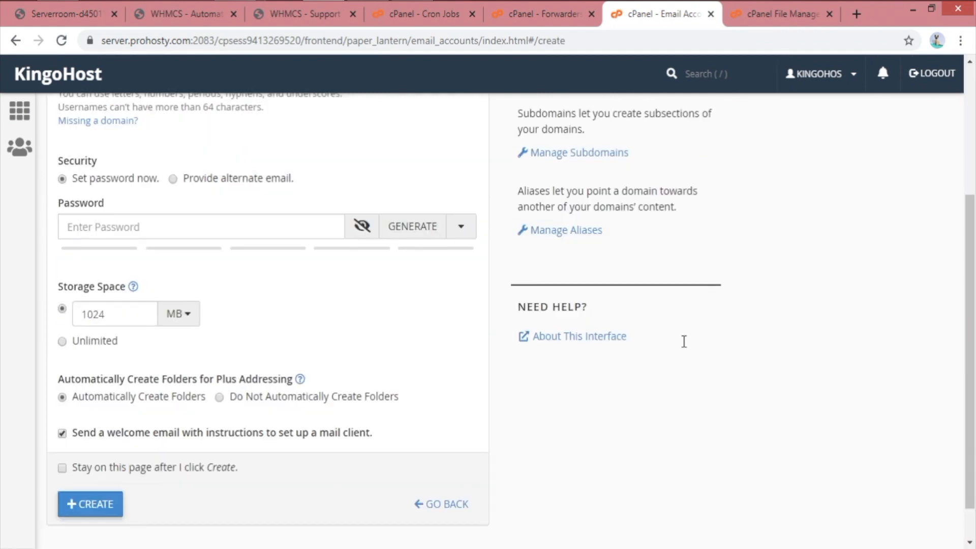
scroll(239, 298, up, 3)
double_click(659, 176)
click(810, 212)
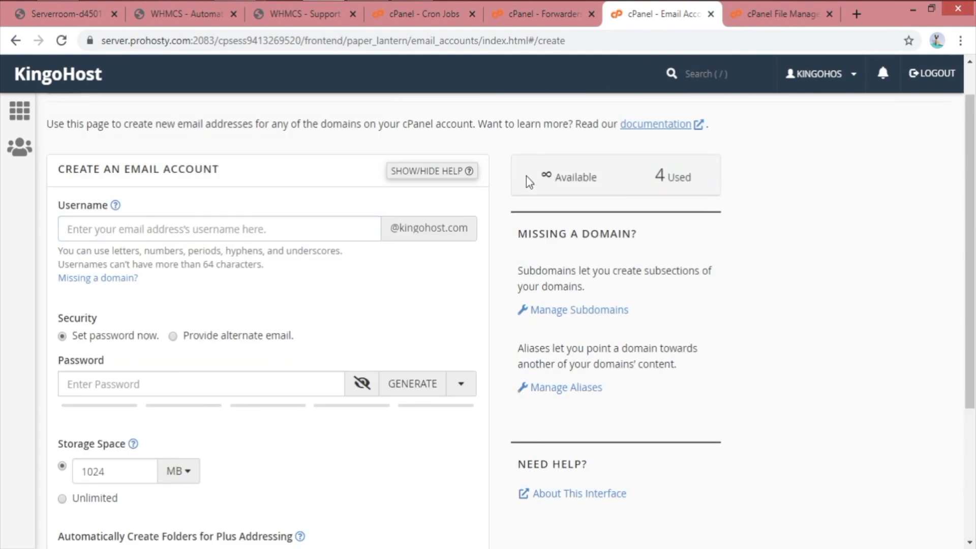
click(132, 226)
text(demo)
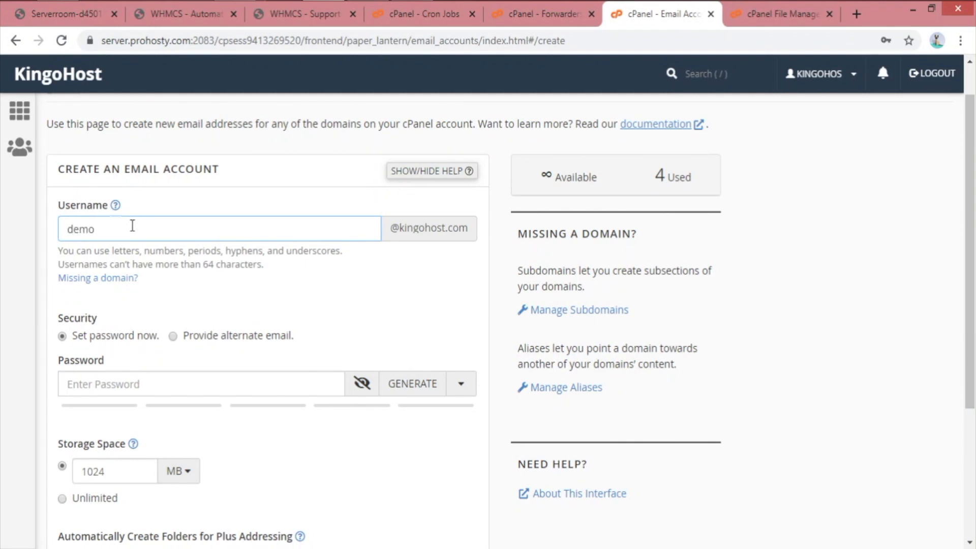
click(246, 301)
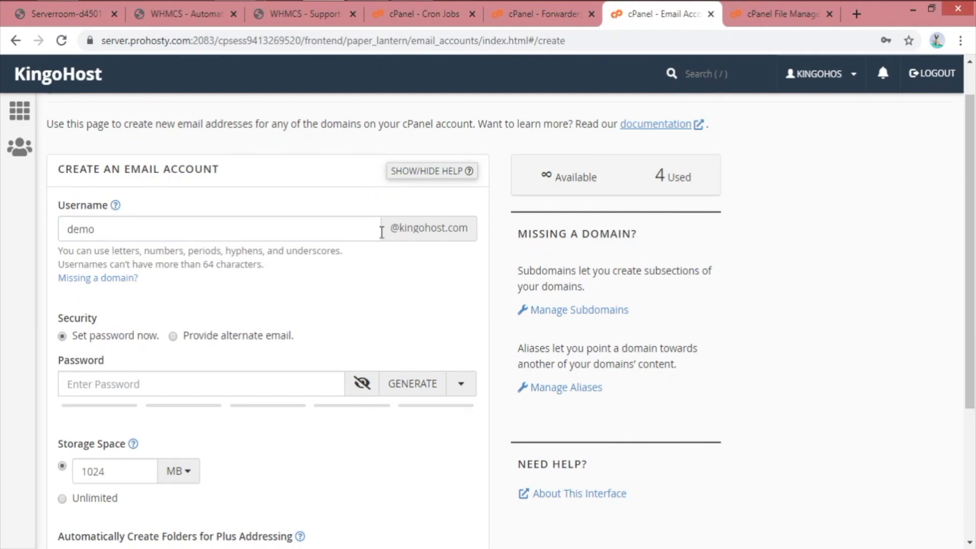
Generate a strong password, choose Unlimited storage, and create the account
scroll(169, 314, down, 1)
scroll(169, 314, down, 2)
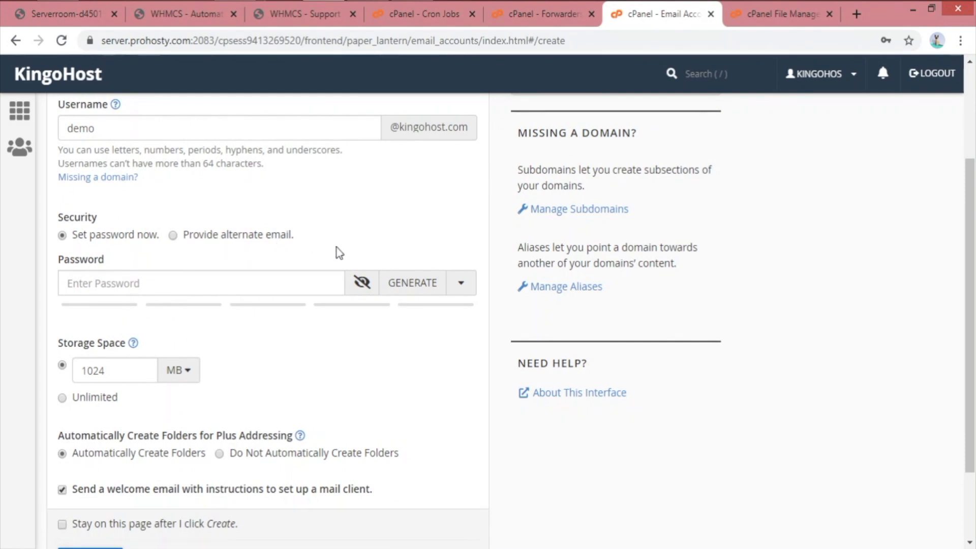
click(396, 287)
scroll(128, 221, down, 2)
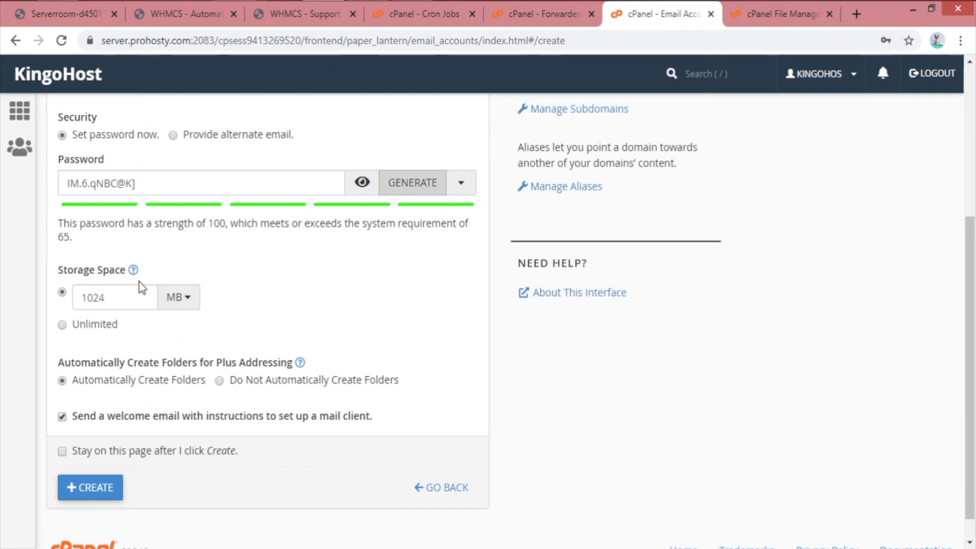
click(90, 328)
scroll(152, 333, down, 1)
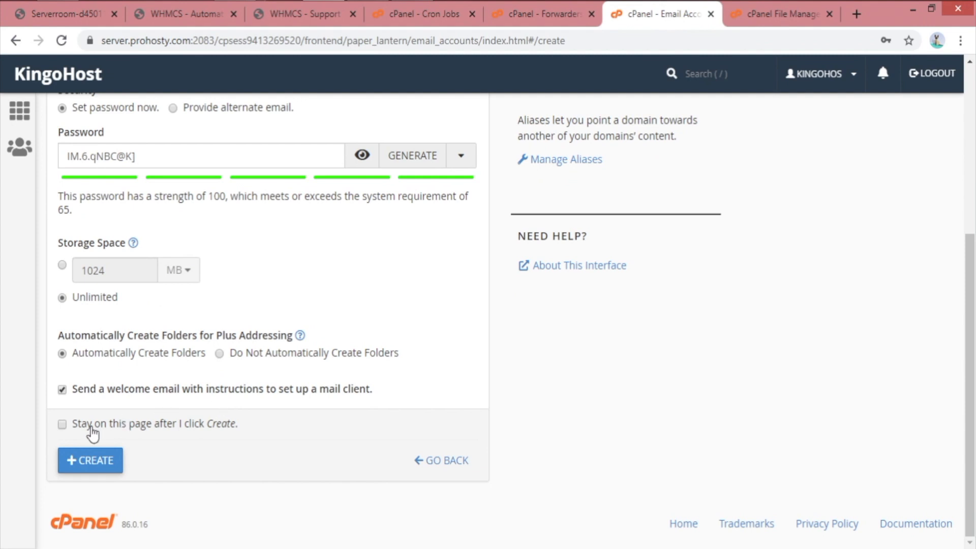
click(91, 460)
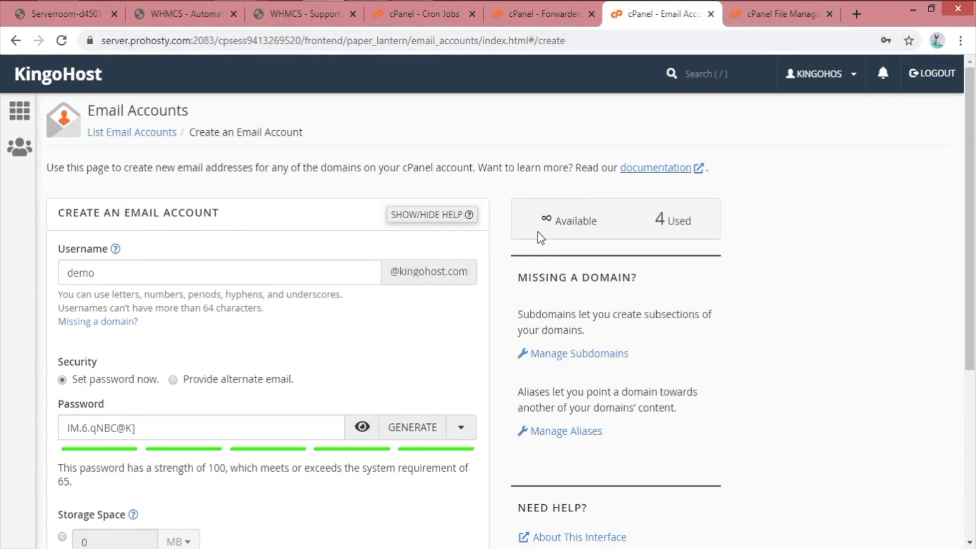
scroll(457, 364, down, 5)
click(80, 462)
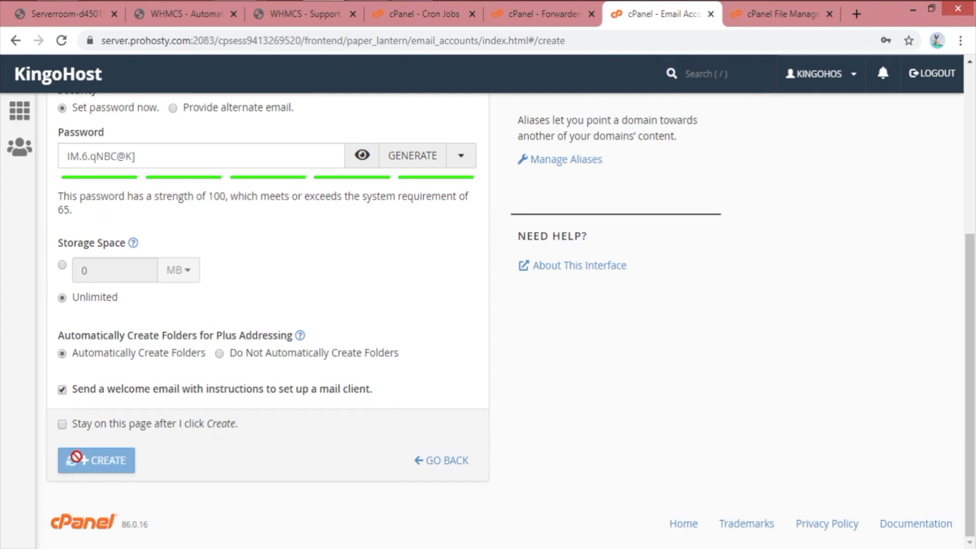
scroll(741, 319, up, 5)
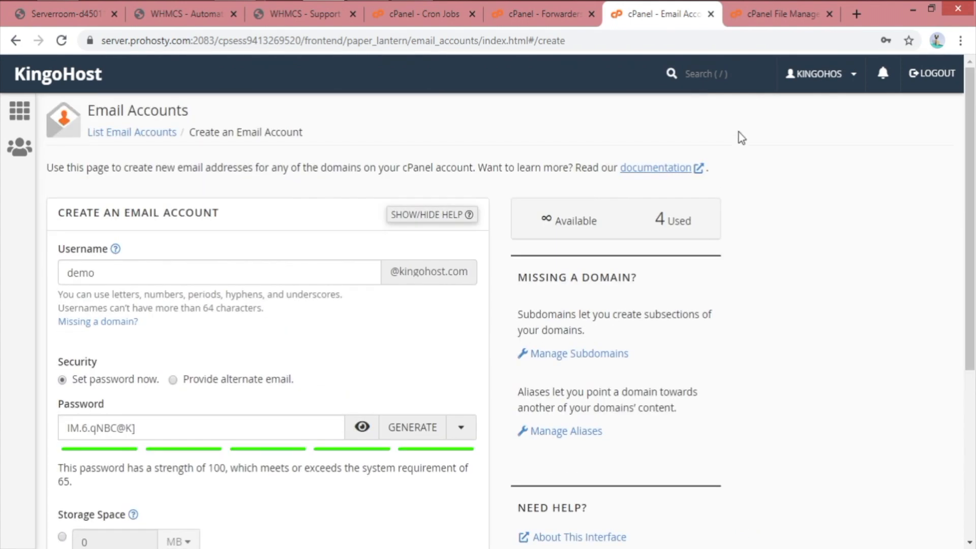
Begin the new forwarder with an address starting 'de', entering then deleting a destination email
click(773, 14)
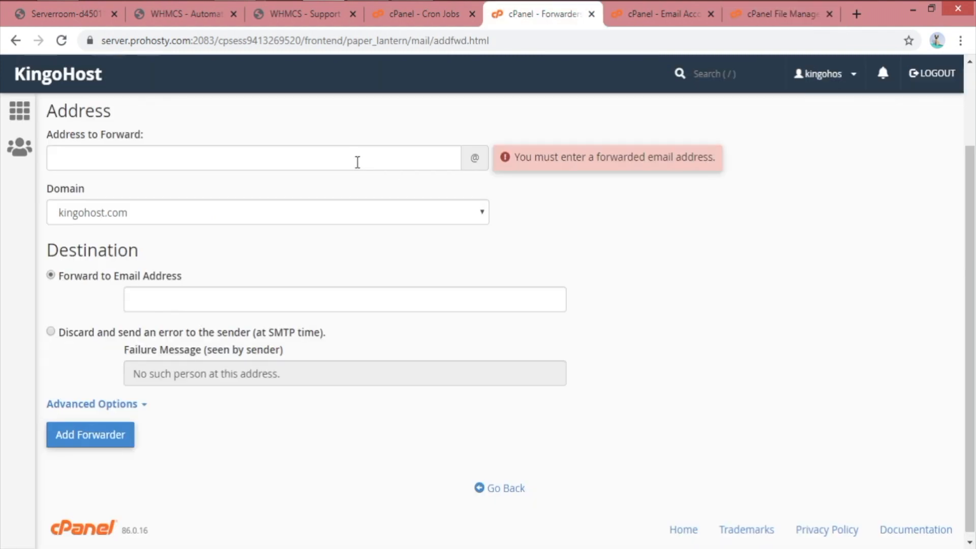
click(358, 162)
text(demo)
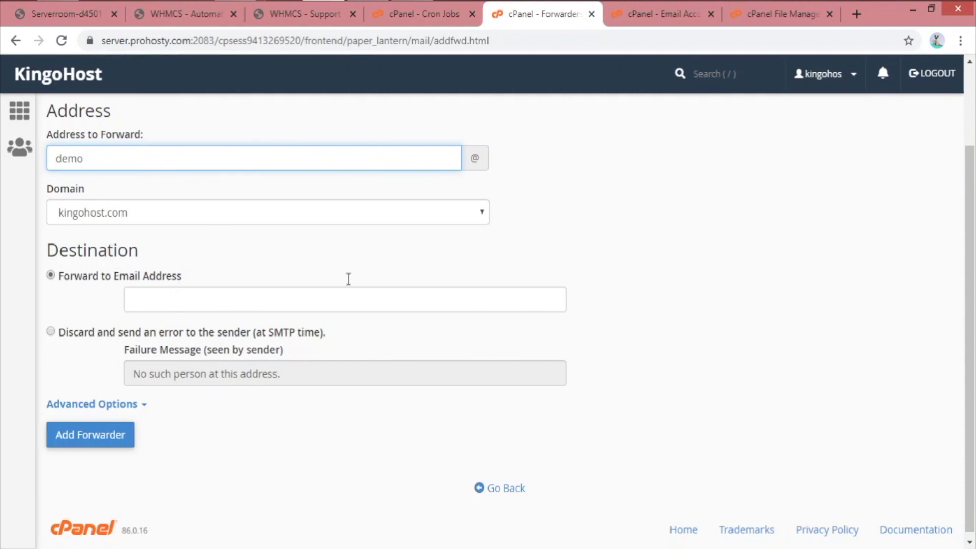
drag(62, 278, 192, 279)
click(273, 266)
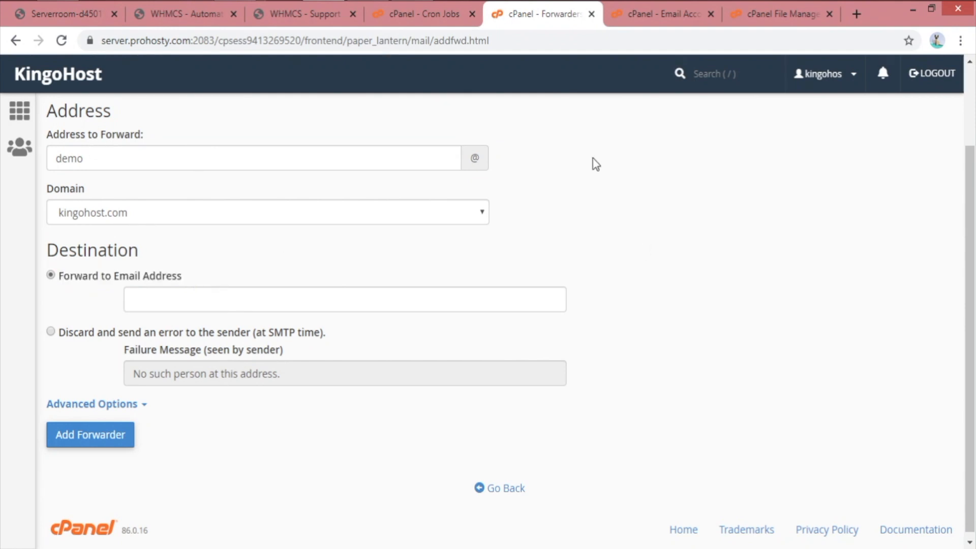
click(315, 299)
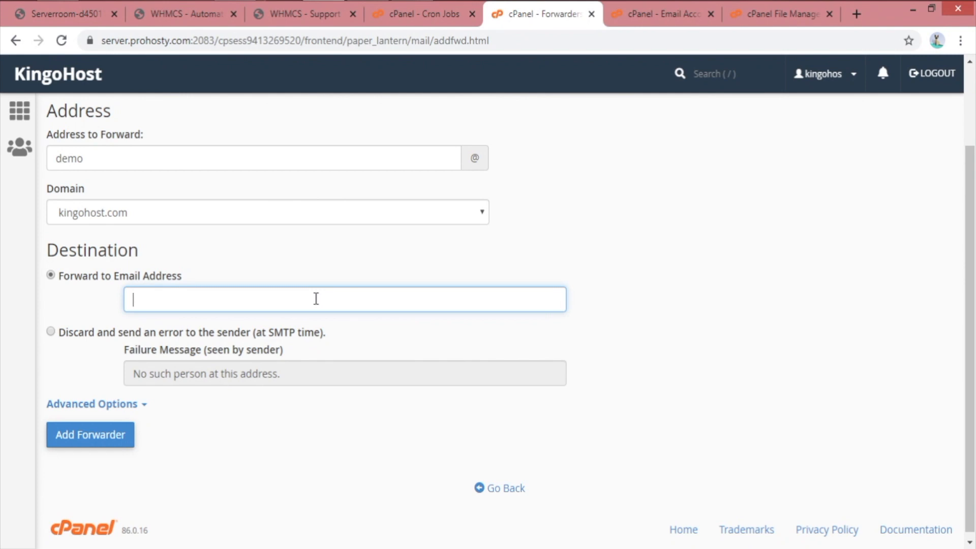
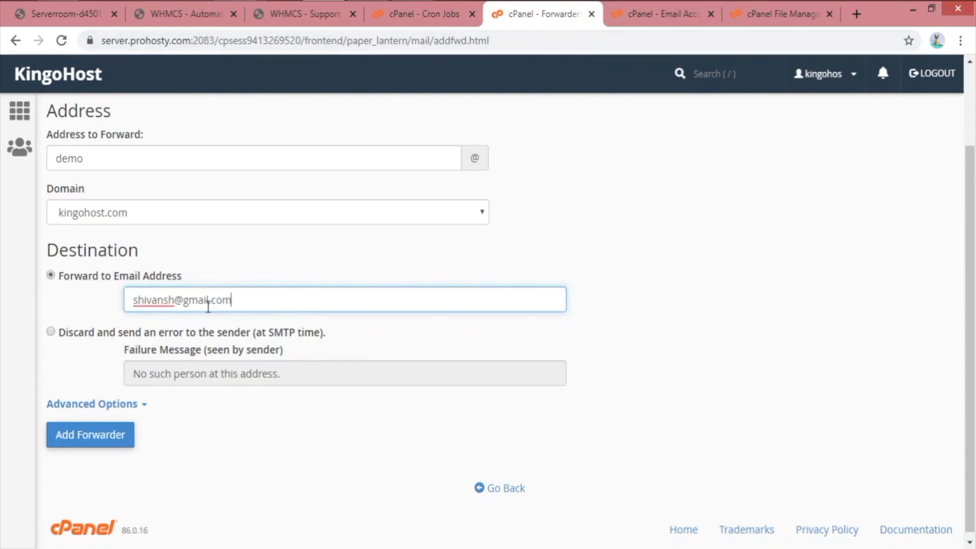
drag(243, 300, 44, 304)
key(BackSpace)
Keep the domain unchanged and set the forwarder destination to Pipe to a Program
click(450, 219)
click(468, 222)
click(599, 212)
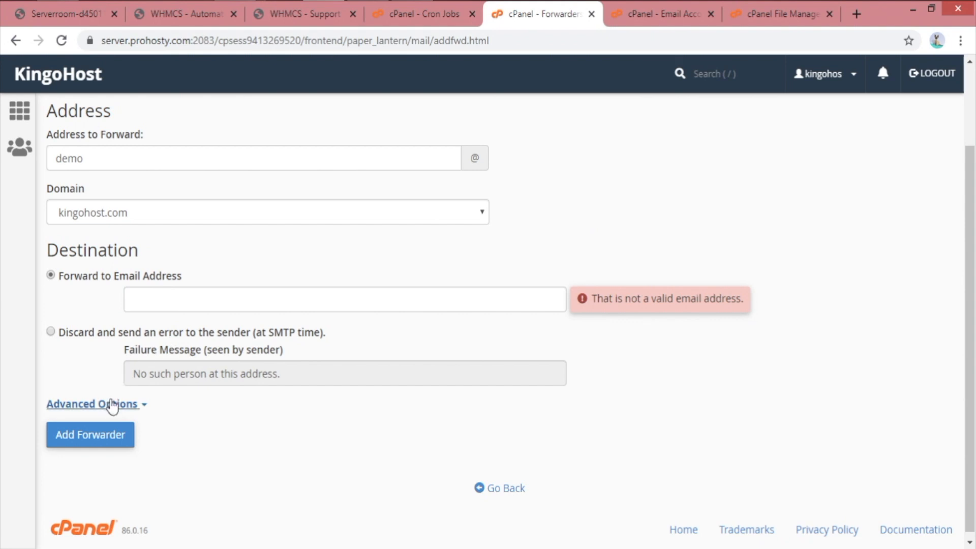
click(112, 404)
scroll(53, 355, down, 6)
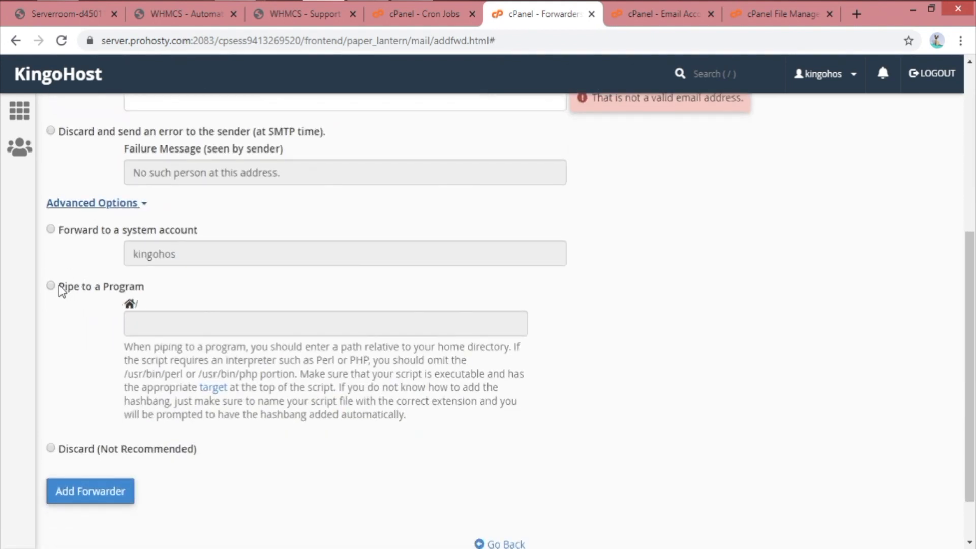
click(65, 291)
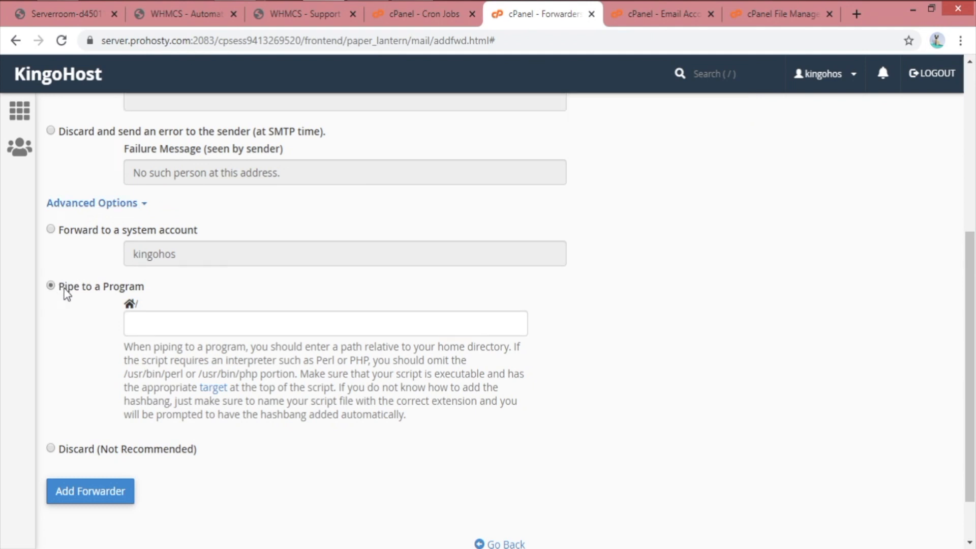
scroll(405, 353, down, 2)
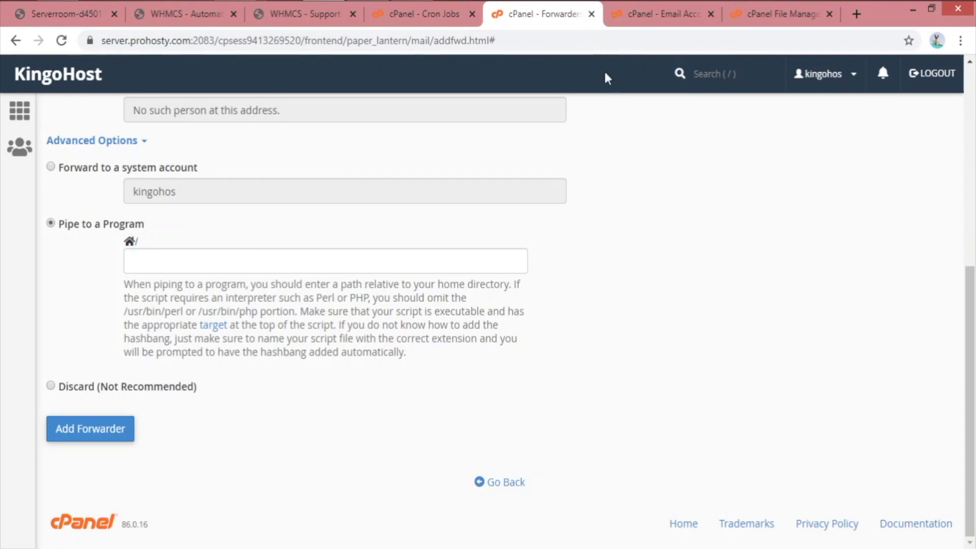
Copy the email forwarder pipe command from WHMCS Support Ticket Departments into cPanel
click(338, 20)
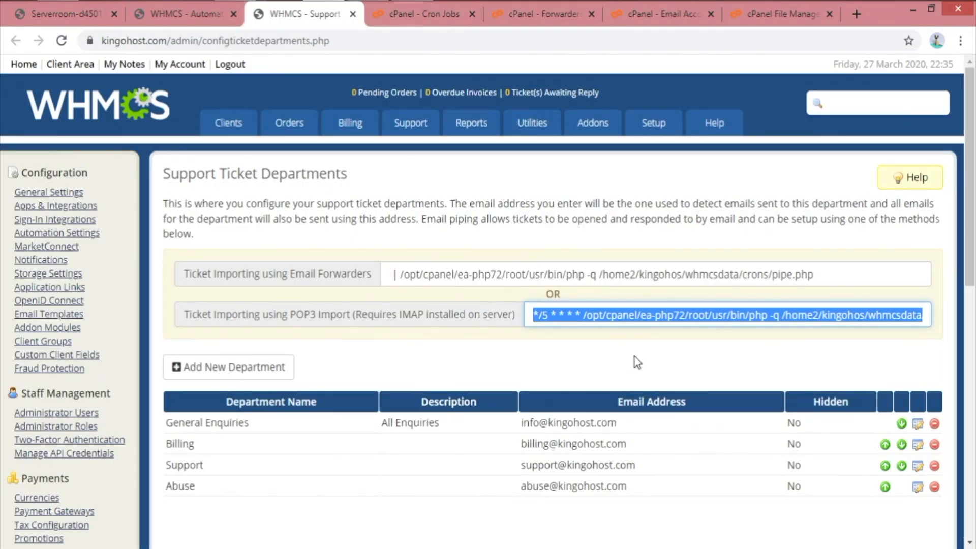
click(850, 277)
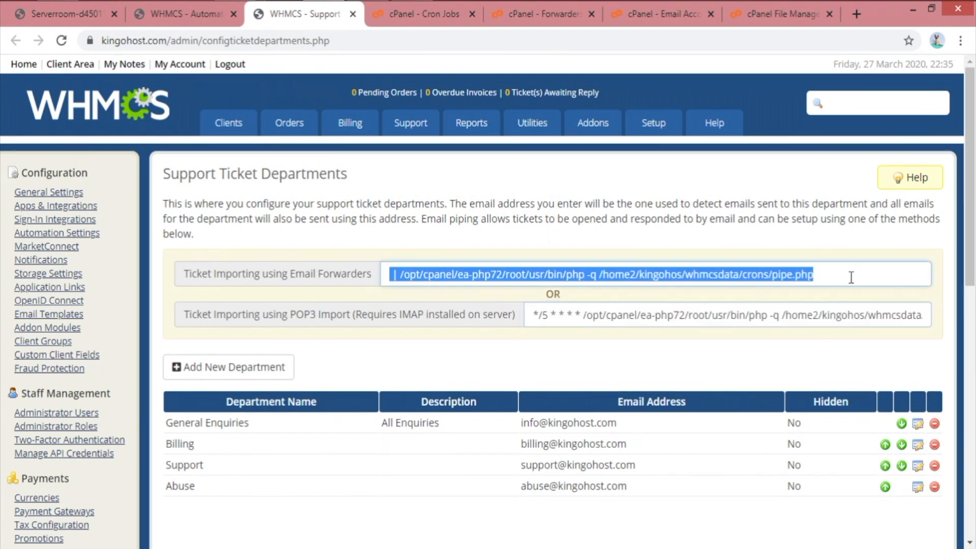
right_click(643, 277)
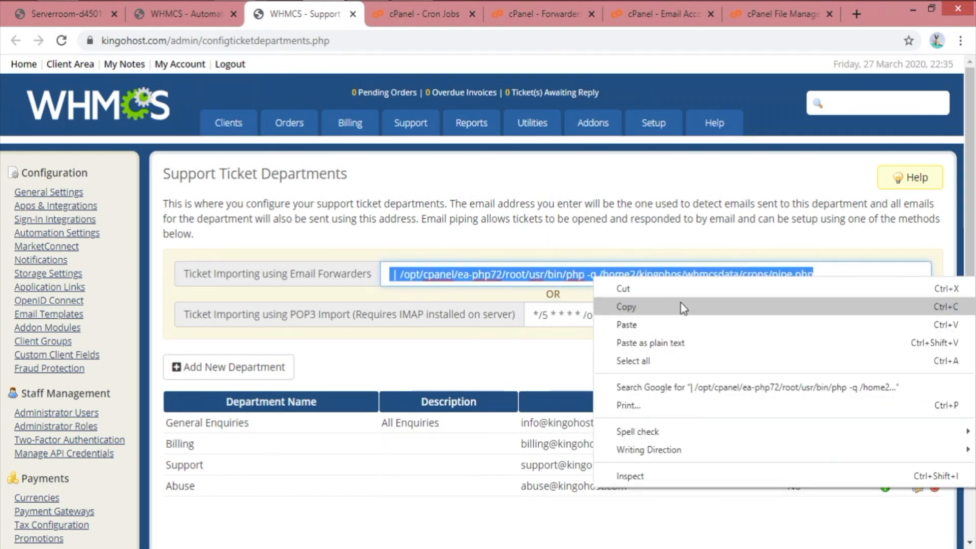
click(681, 306)
click(543, 15)
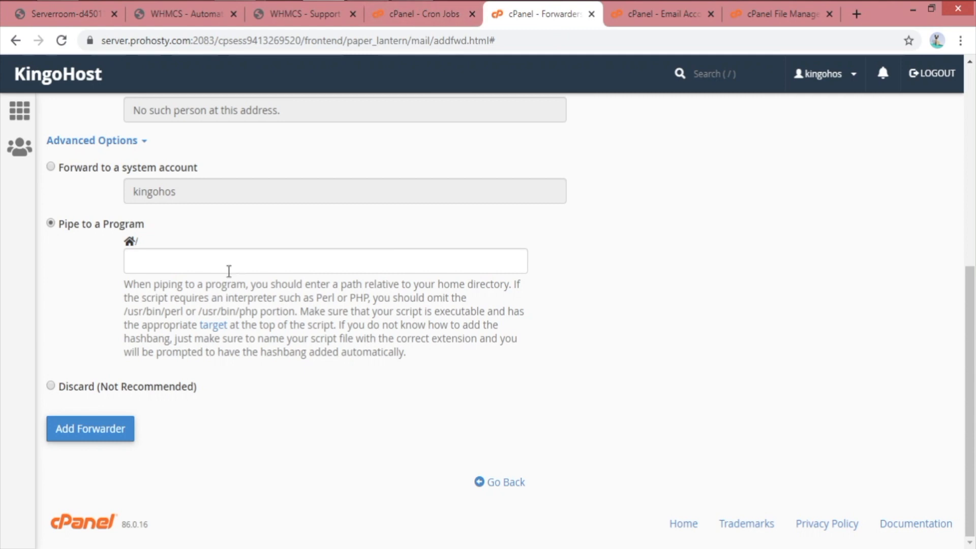
Paste the pipe.php command as the program path, strip the leading '| ', and add the forwarder
click(194, 262)
key(ctrl+v)
drag(156, 261, 14, 267)
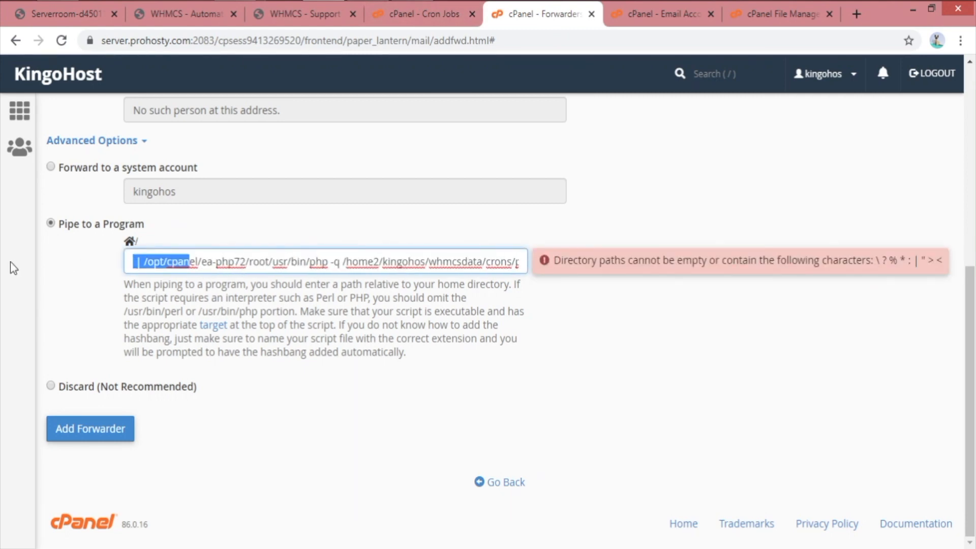
click(144, 264)
drag(144, 263, 117, 266)
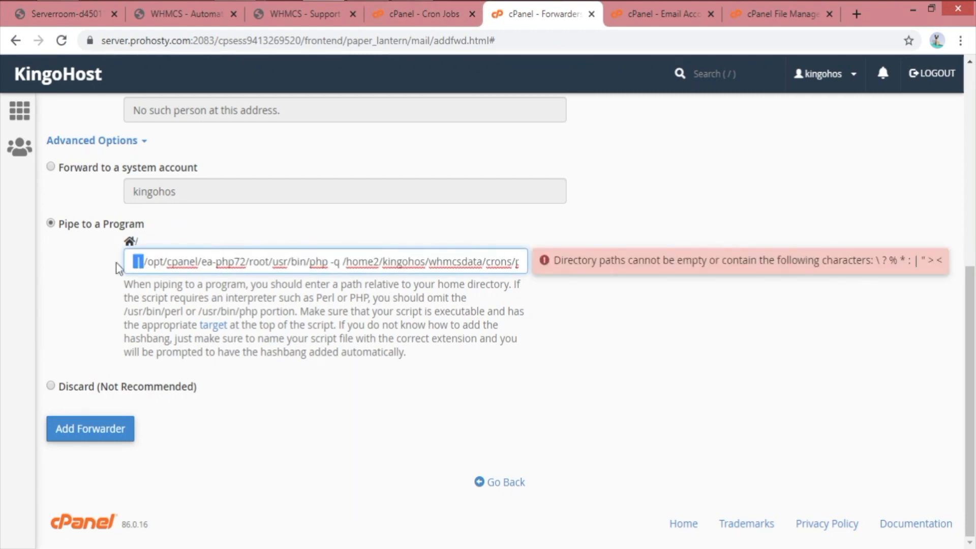
key(BackSpace)
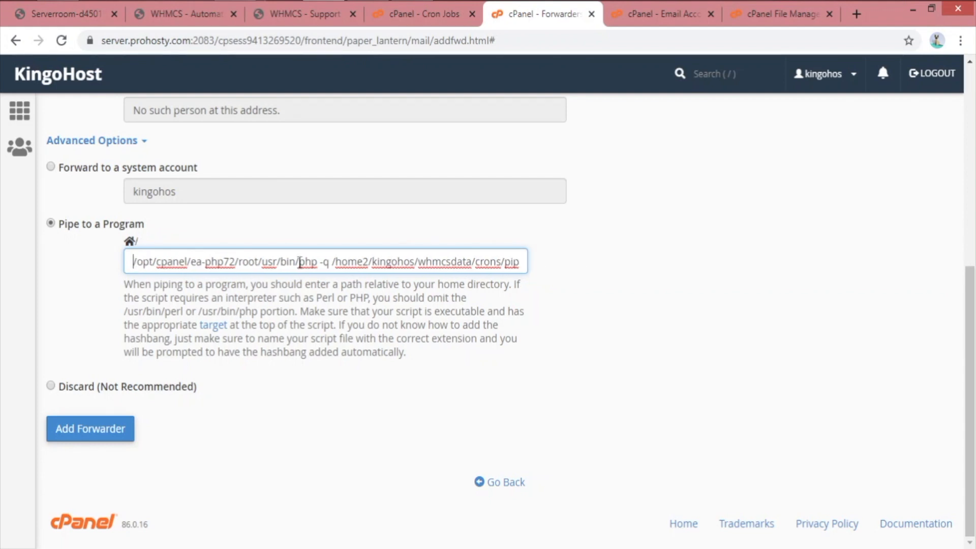
drag(465, 263, 570, 264)
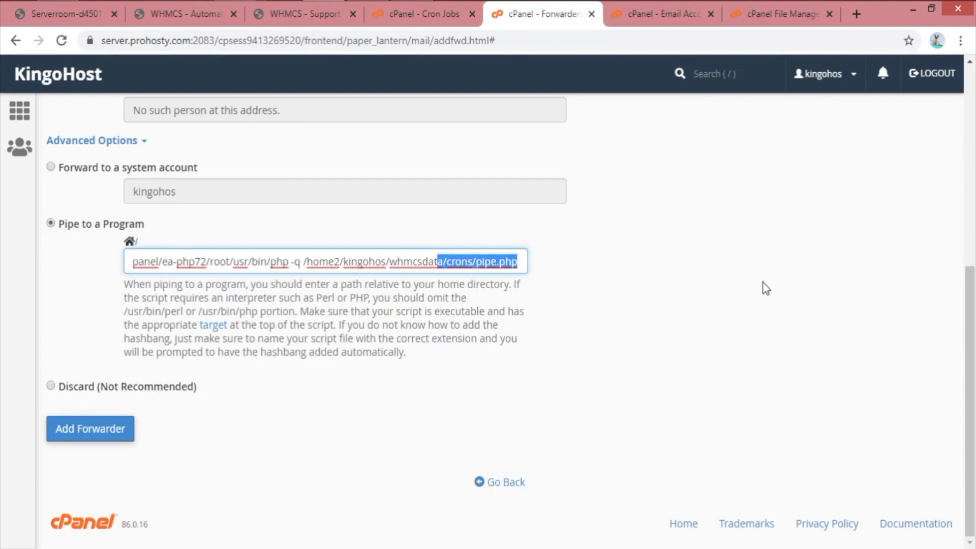
click(238, 303)
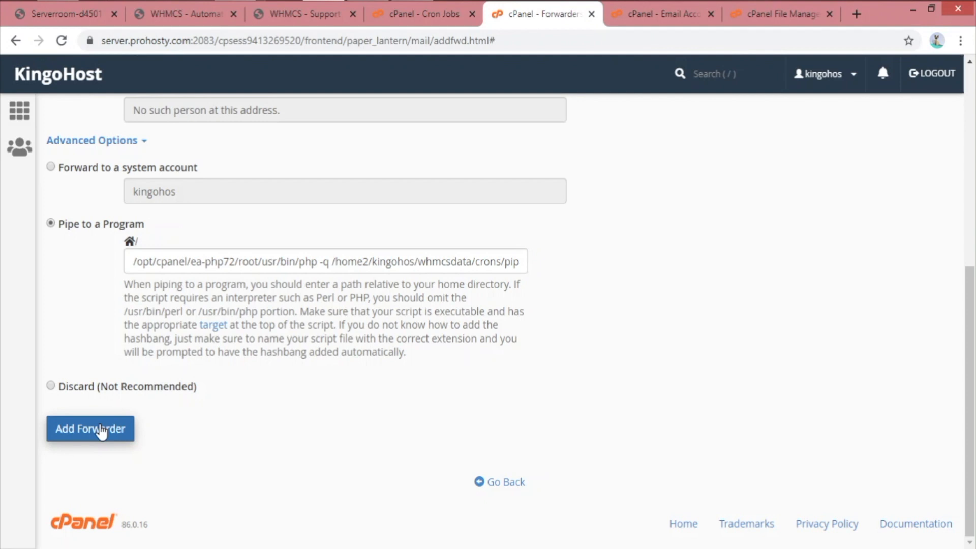
click(101, 431)
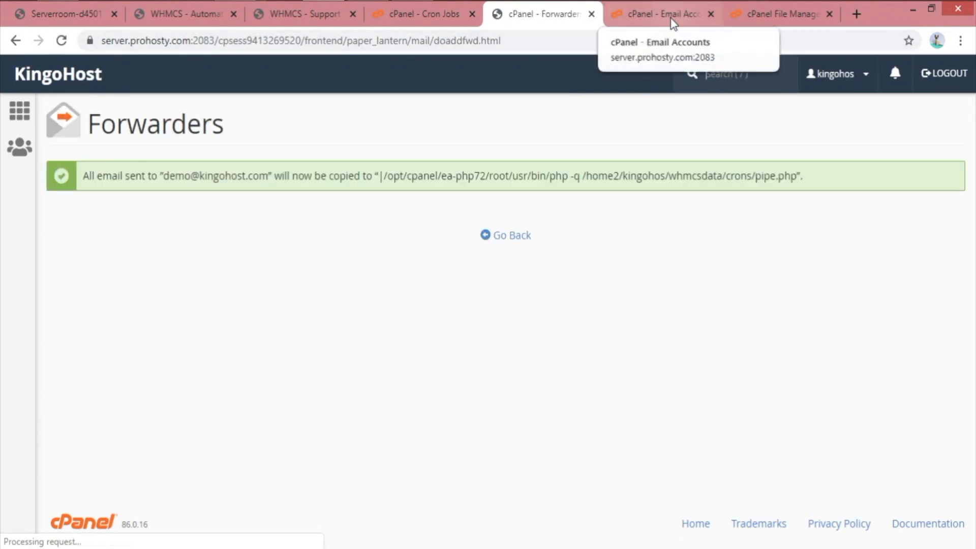
drag(125, 175, 886, 181)
Close the cPanel Forwarders and Email Accounts tabs
click(886, 181)
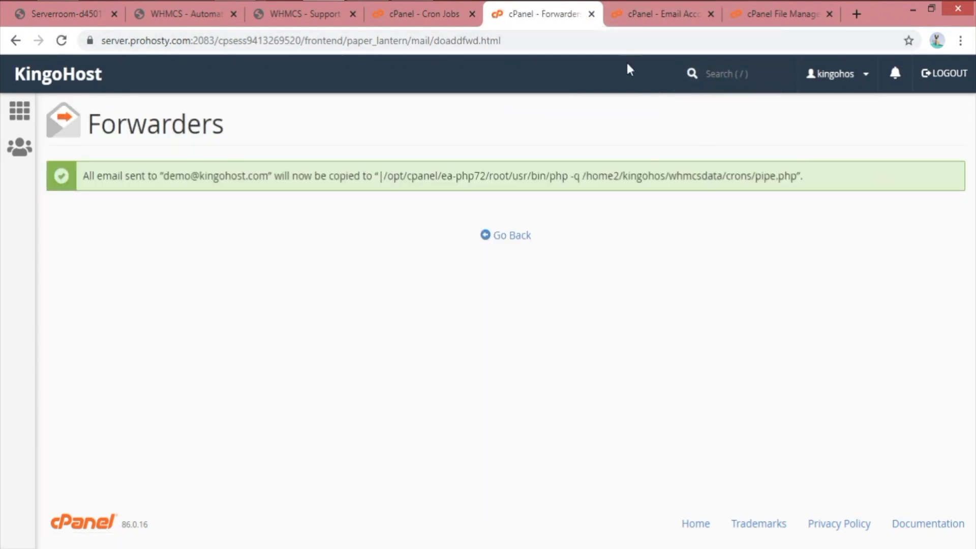
click(649, 22)
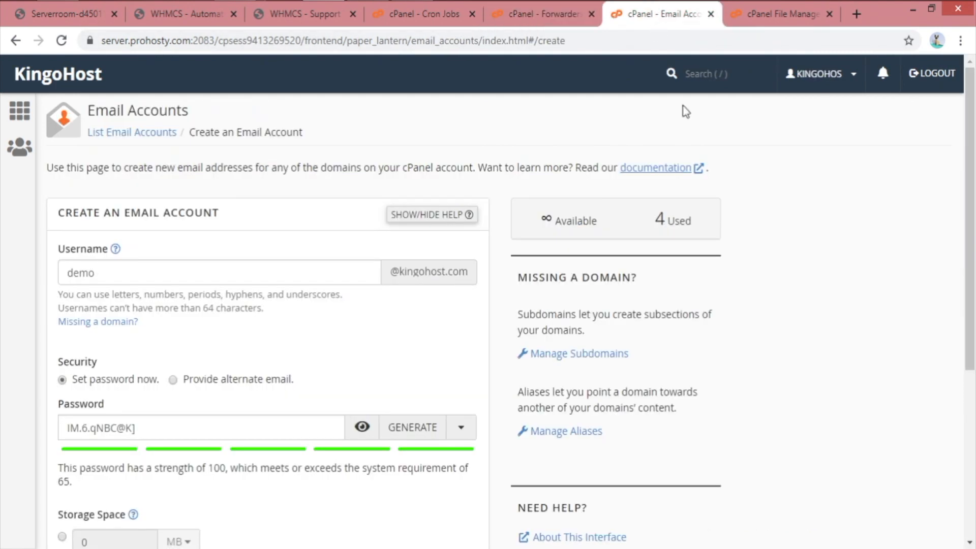
click(592, 15)
click(592, 15)
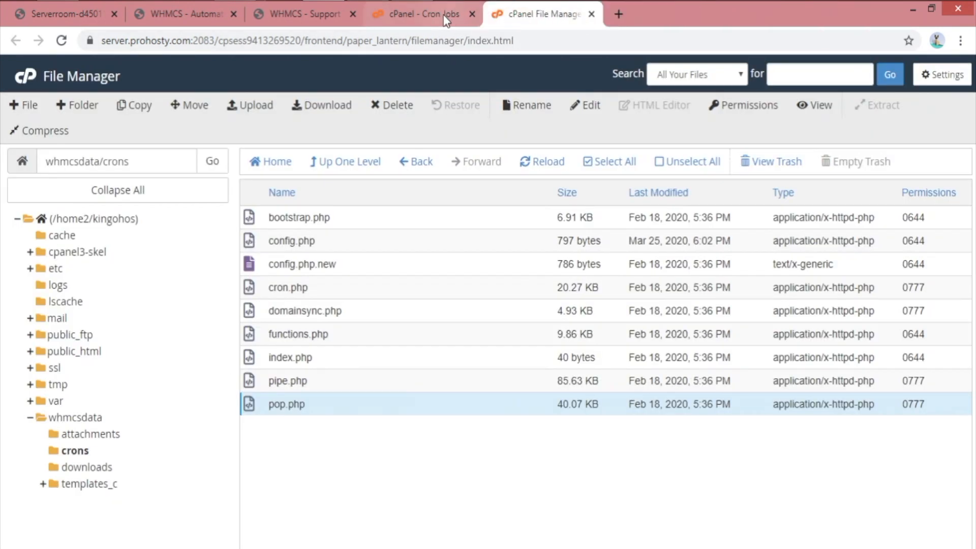
Close the File Manager crons folder and Cron Jobs tabs
click(445, 19)
scroll(661, 170, up, 5)
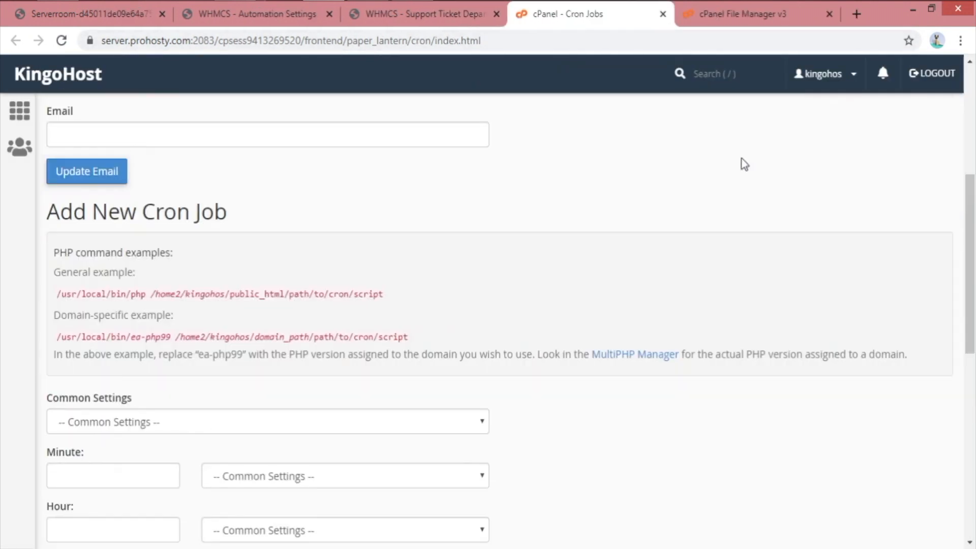
scroll(744, 164, up, 5)
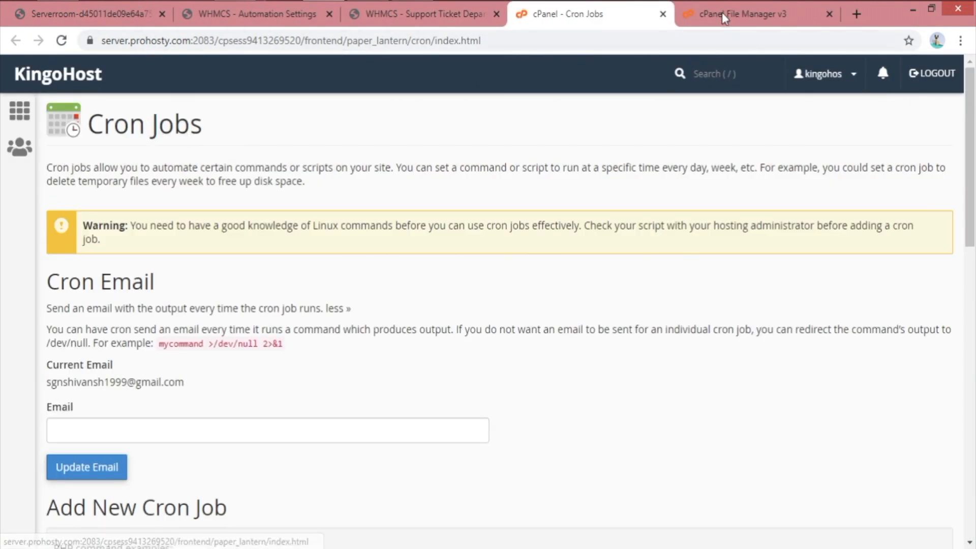
click(763, 12)
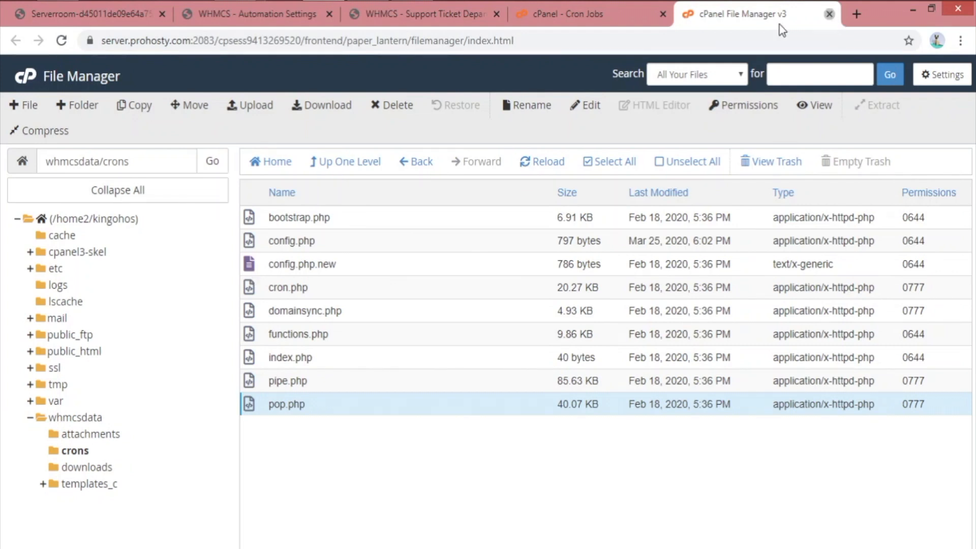
click(829, 13)
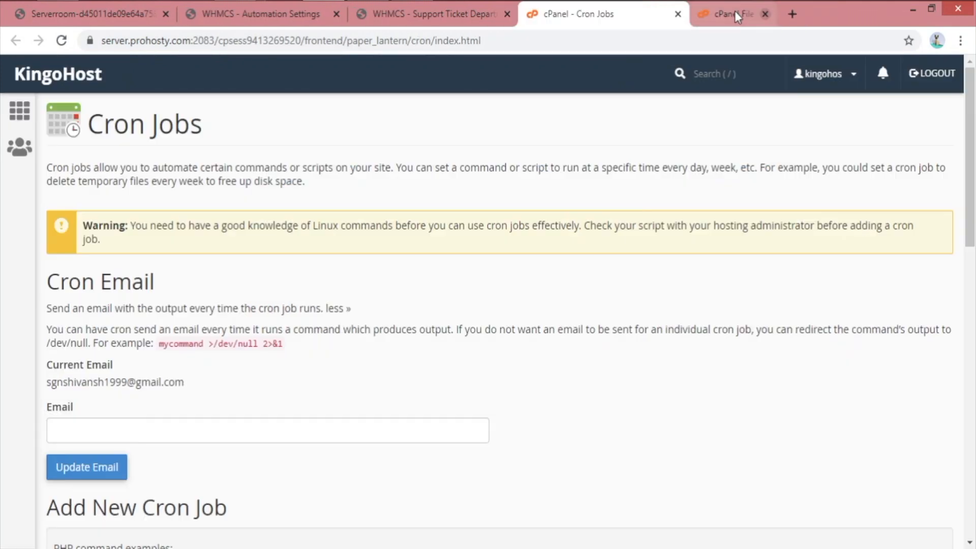
click(677, 14)
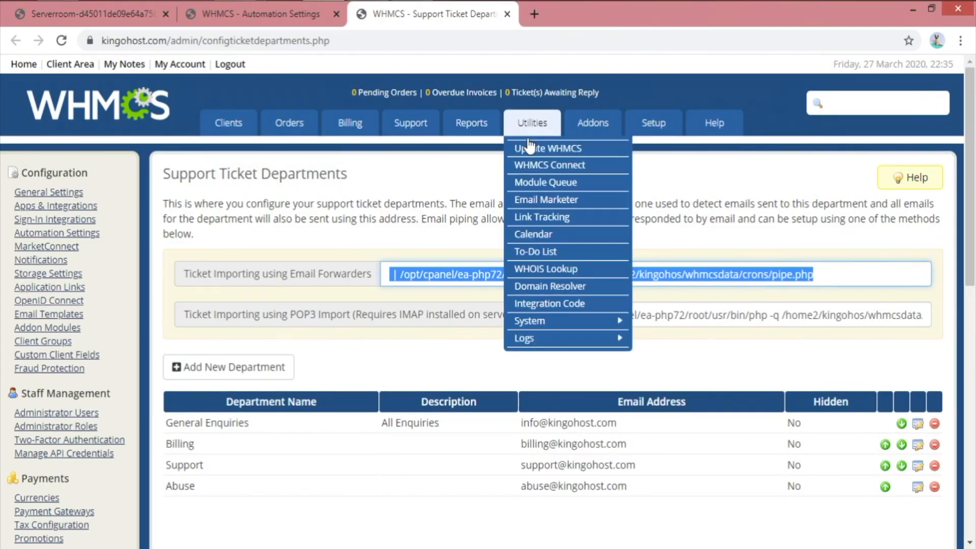
Open the empty Add New Department form on Support Ticket Departments
click(398, 294)
scroll(266, 152, down, 3)
scroll(283, 141, up, 3)
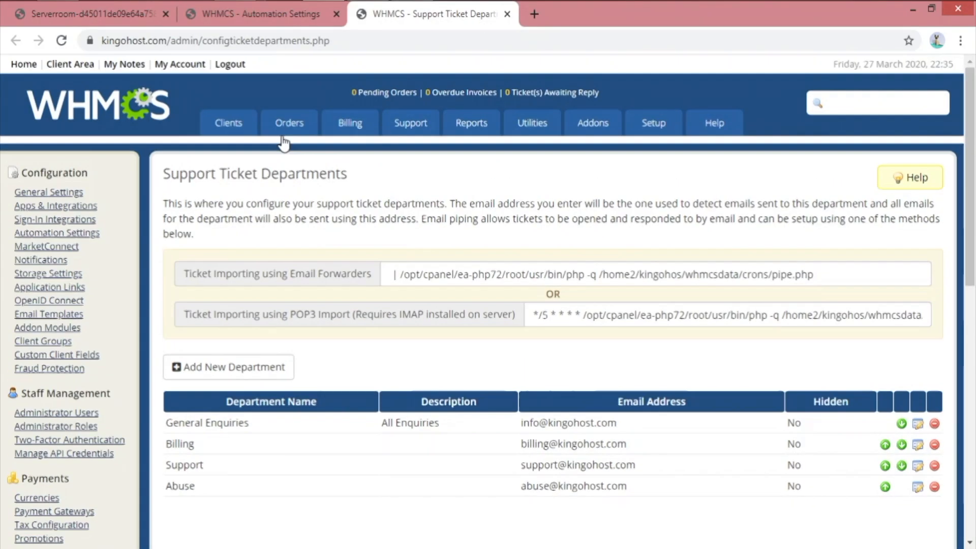
drag(167, 168, 375, 174)
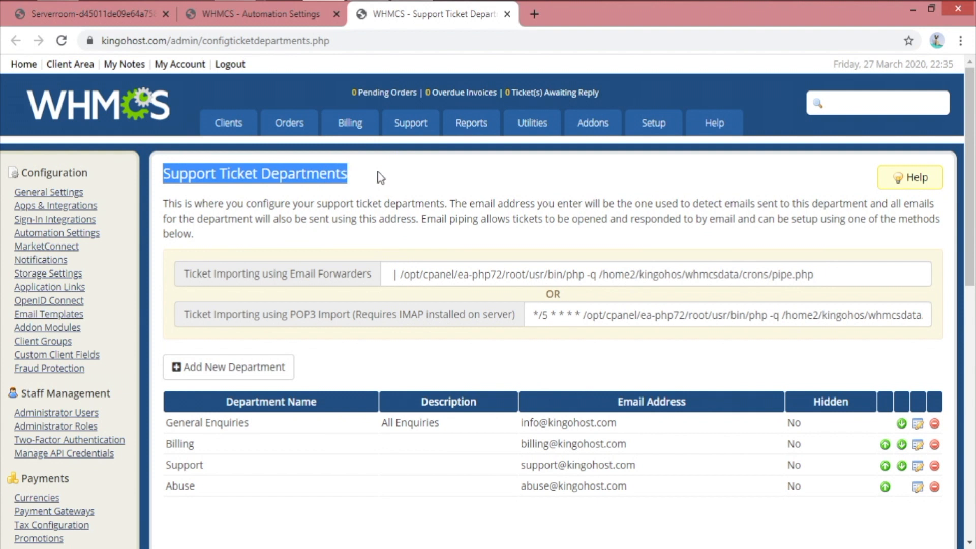
click(394, 203)
drag(184, 173, 394, 183)
click(445, 179)
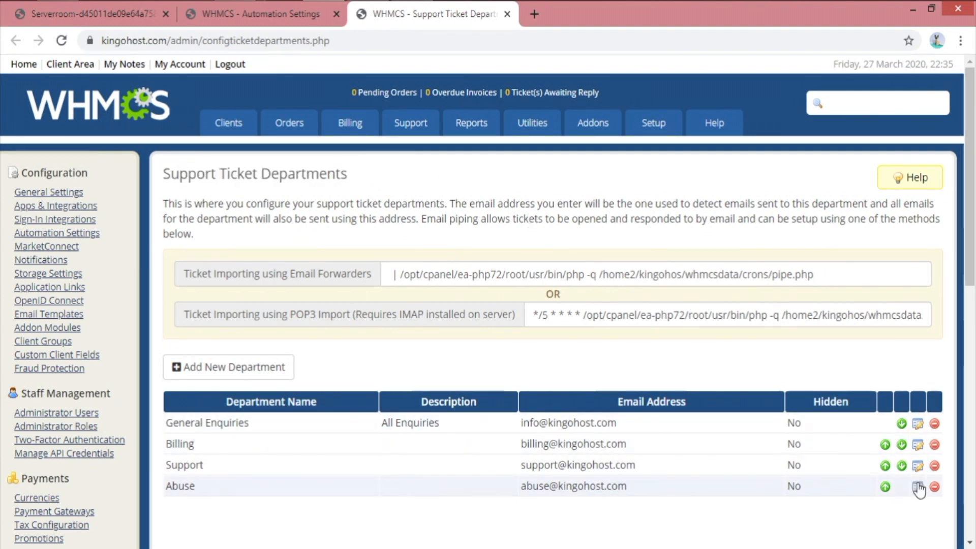
click(227, 374)
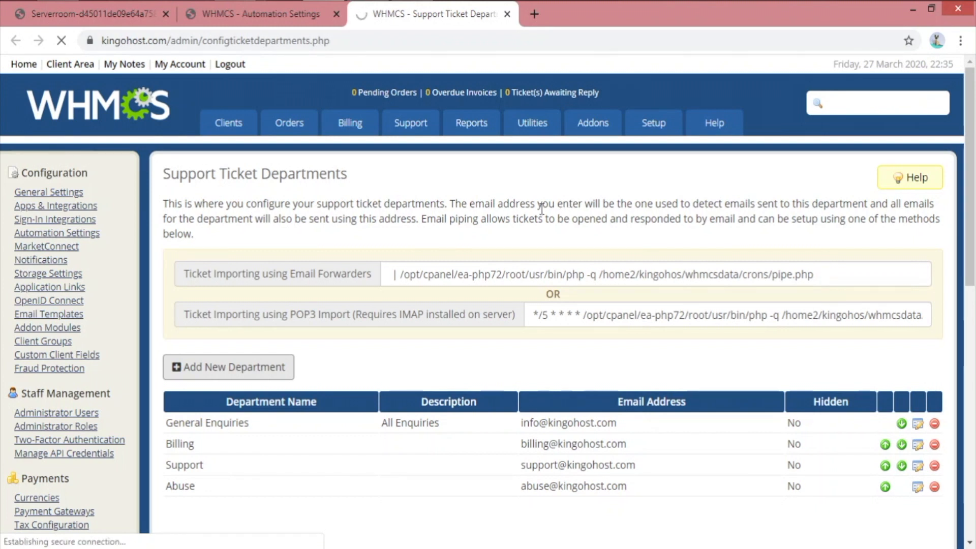
scroll(559, 259, down, 2)
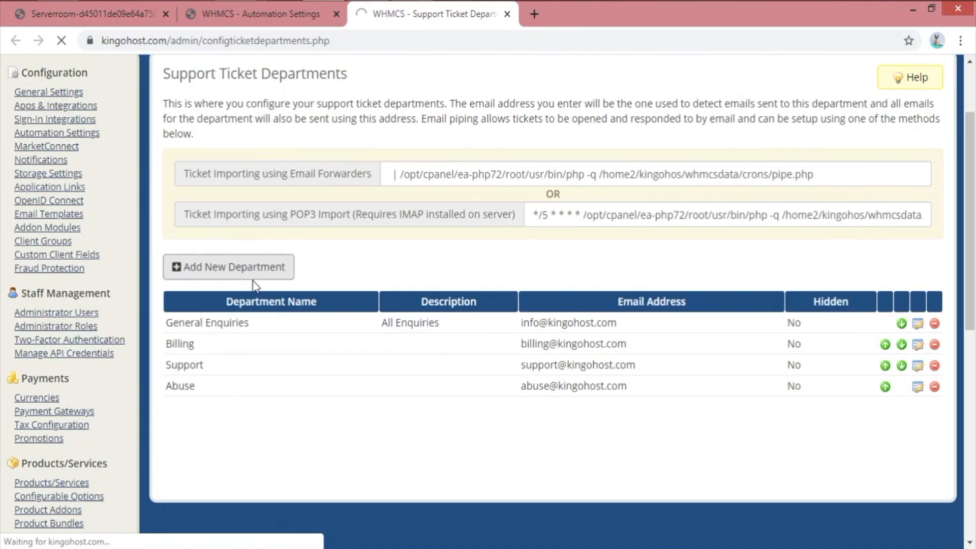
scroll(252, 277, up, 2)
Look over the Automation Settings cron status and command, then return to the form
click(284, 19)
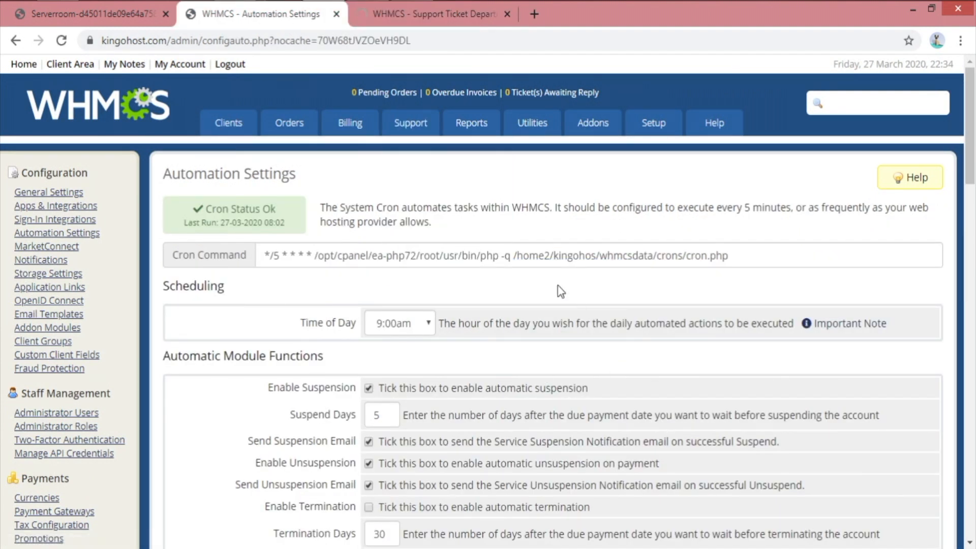
scroll(557, 285, down, 4)
scroll(296, 238, up, 2)
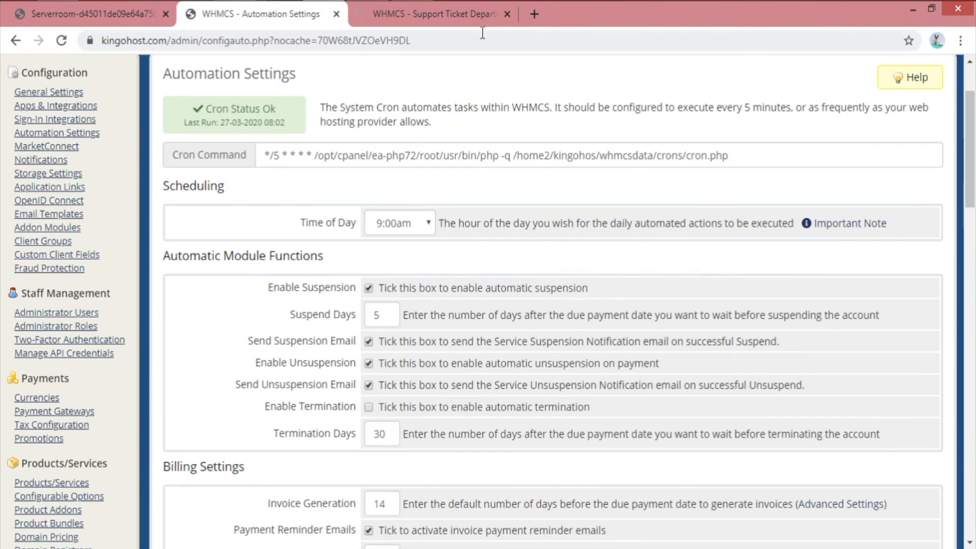
click(470, 17)
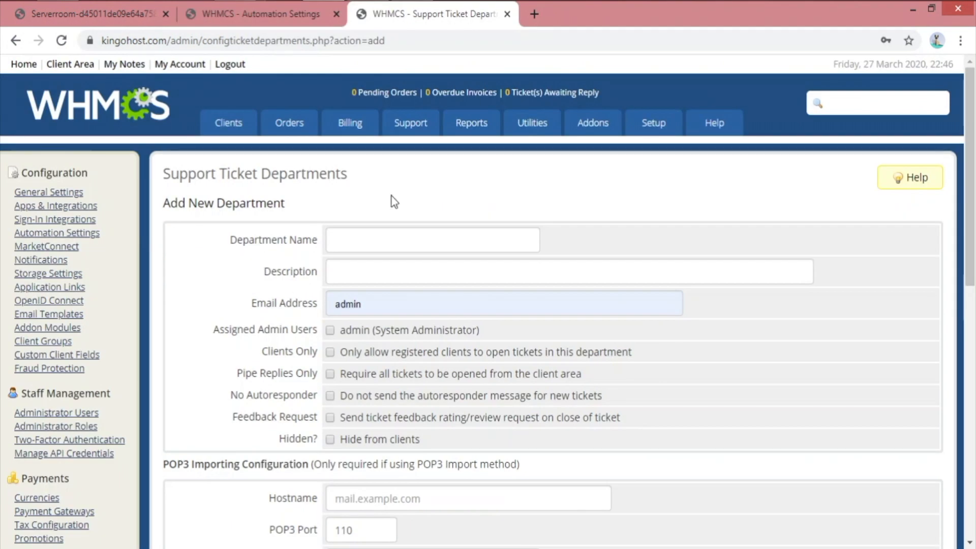
Name the Demo department and replace its email with a 'demo@' address
click(408, 238)
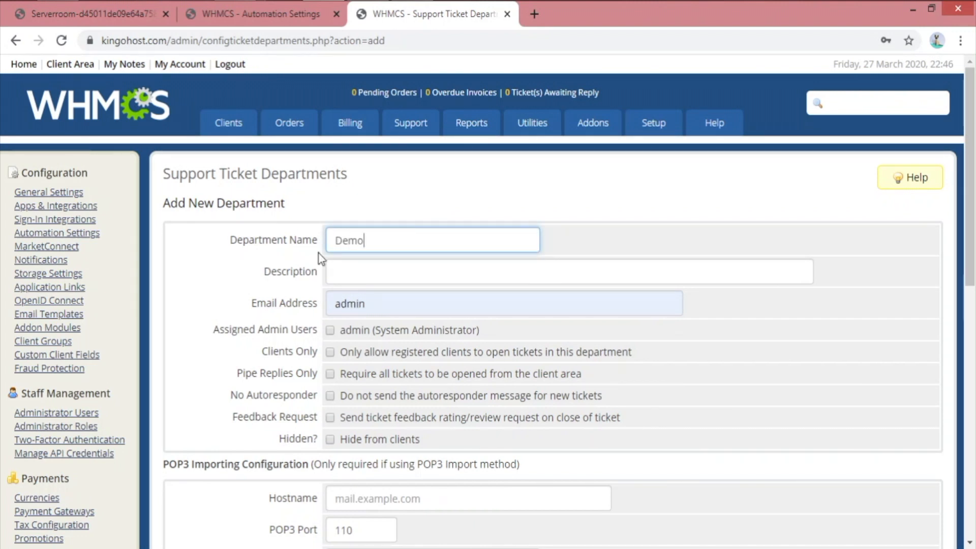
click(376, 303)
key(ctrl+a)
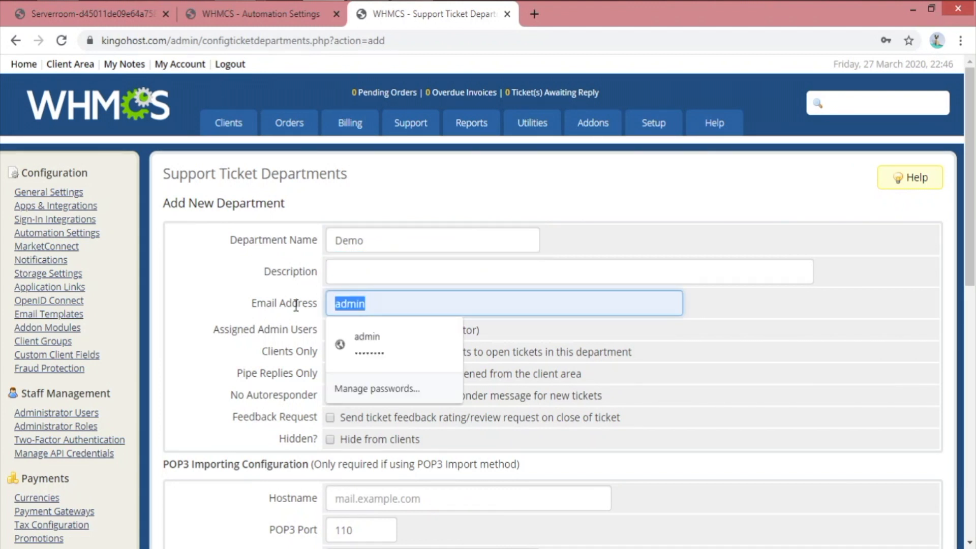
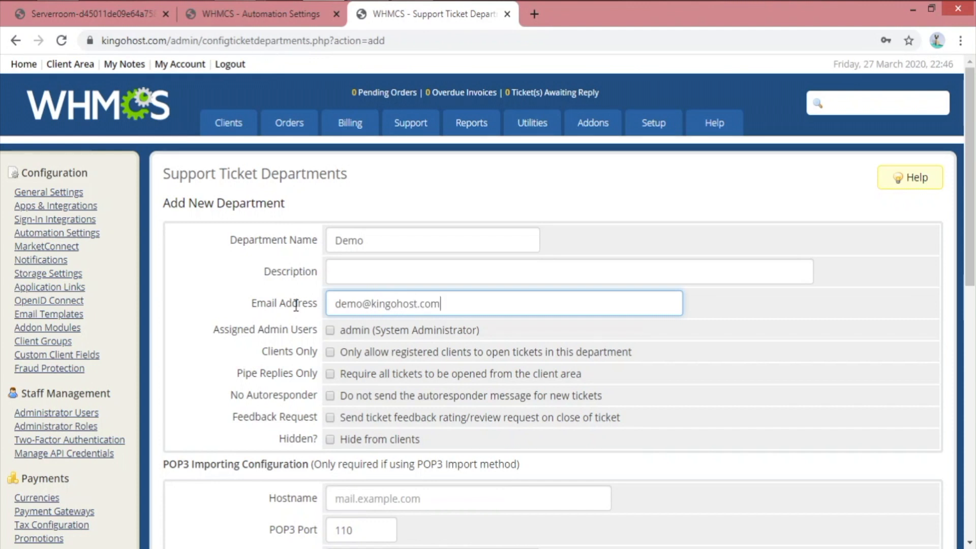
scroll(516, 268, down, 2)
drag(229, 273, 320, 278)
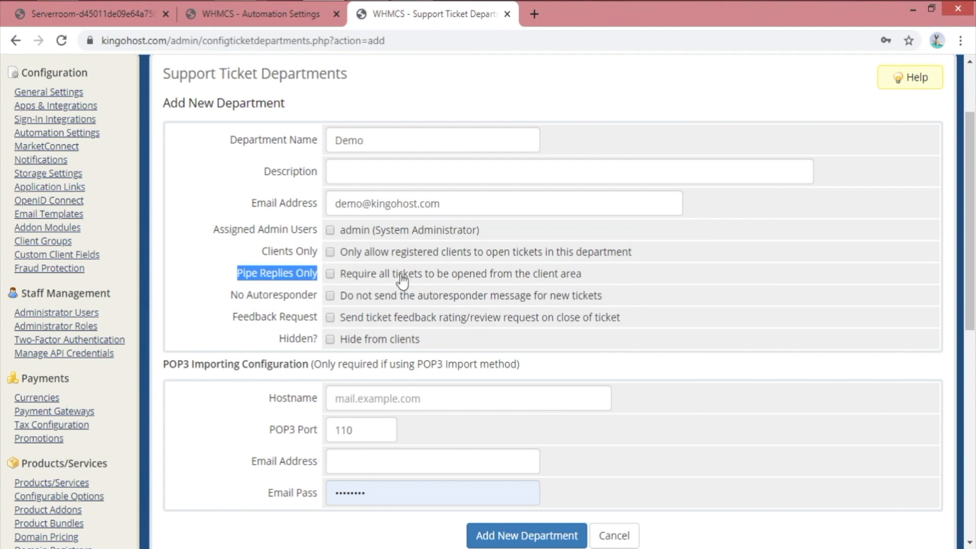
Tick Pipe Replies Only so new tickets must come from the client area
click(429, 278)
drag(583, 274, 342, 283)
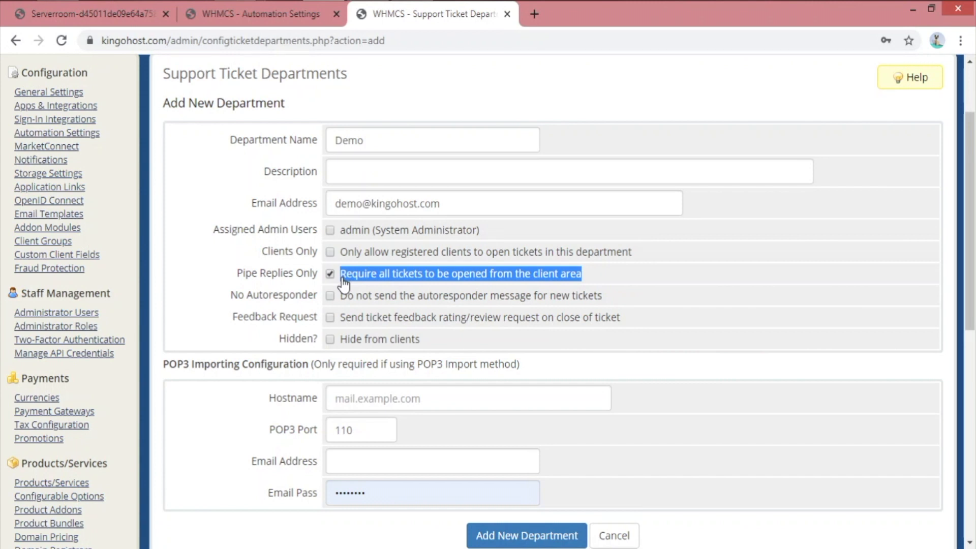
click(599, 285)
drag(617, 278, 338, 277)
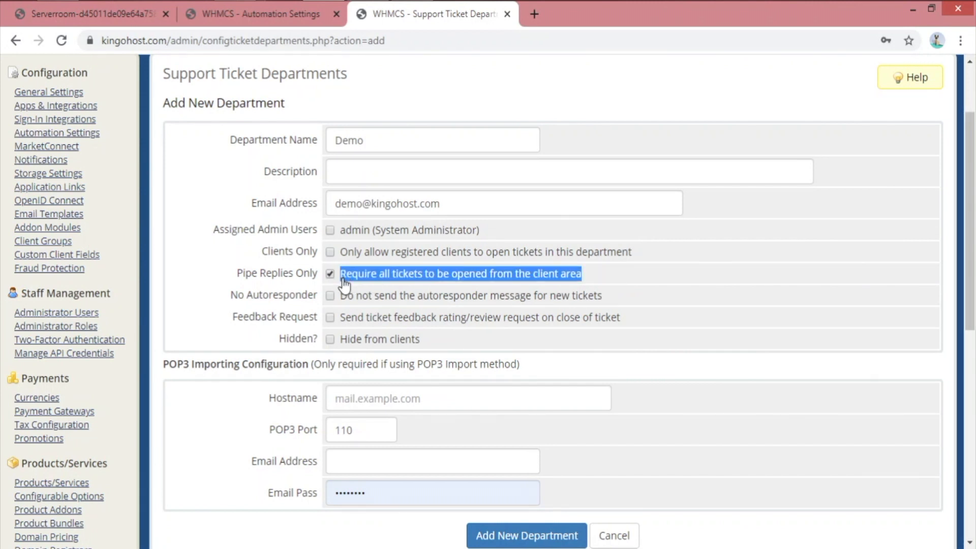
click(457, 326)
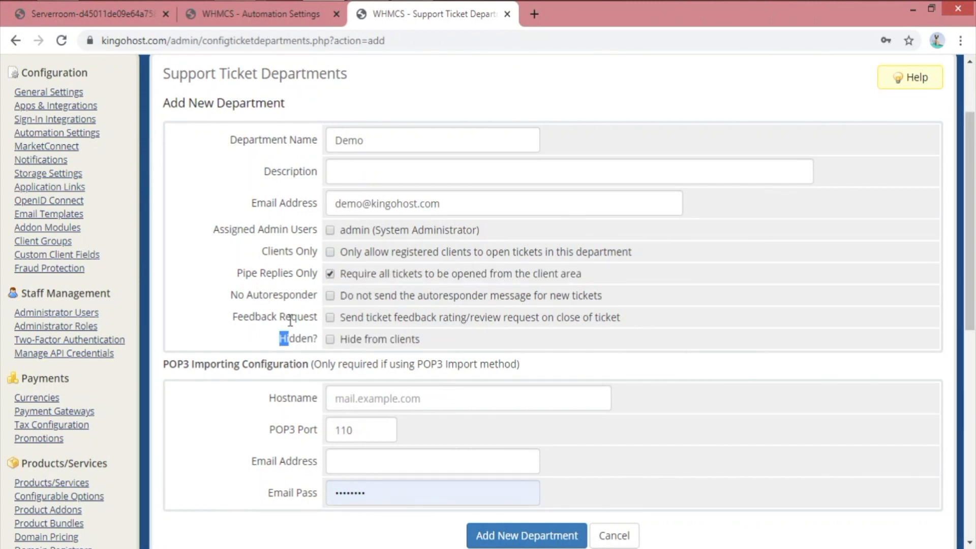
drag(265, 273, 423, 282)
click(676, 288)
Cancel the new department form, returning to the list of four departments
scroll(444, 285, down, 2)
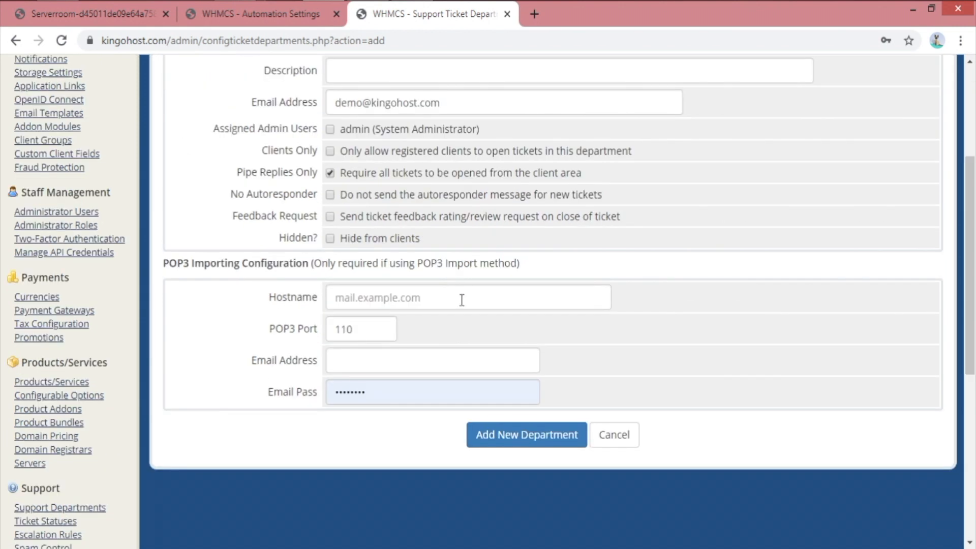
click(621, 438)
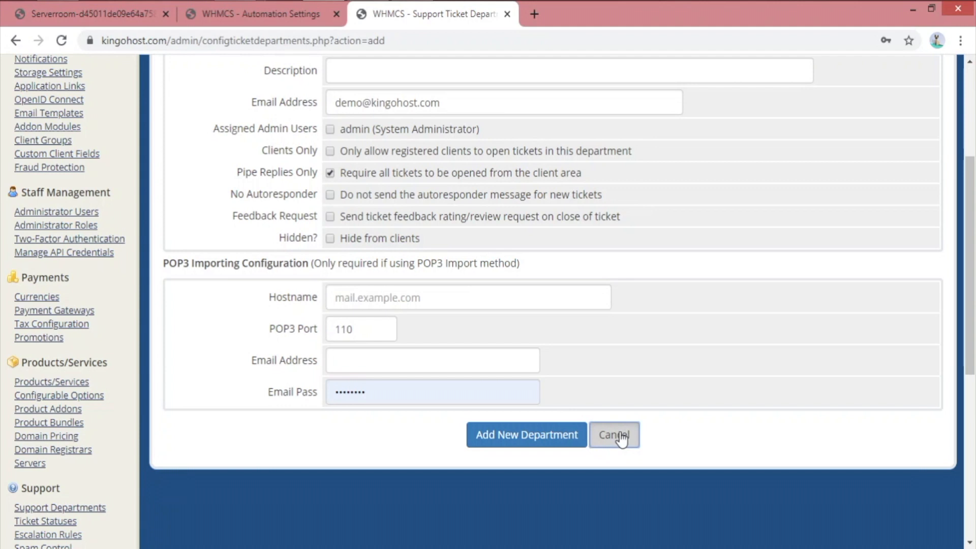
click(612, 435)
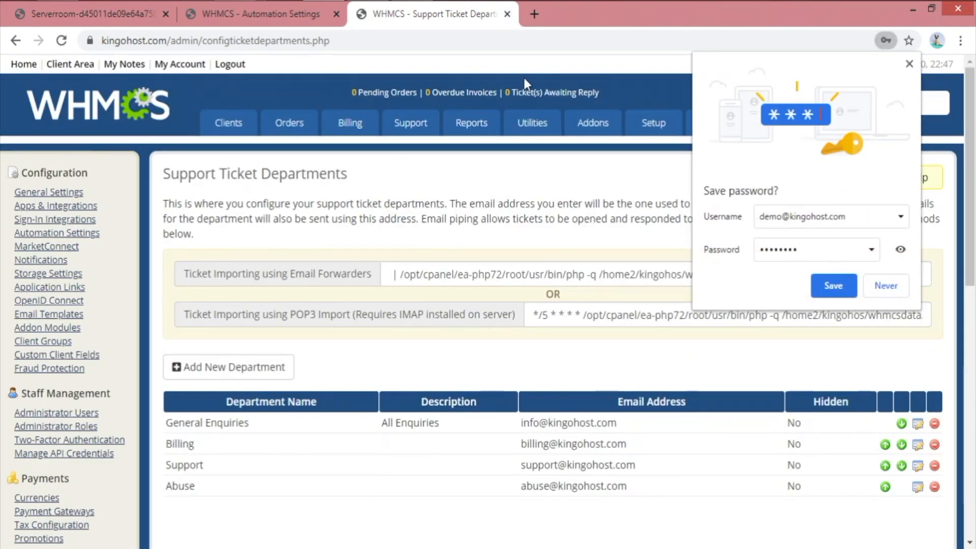
Close Support Ticket Departments and open Setup > Other > Database Backups in a new tab
click(506, 13)
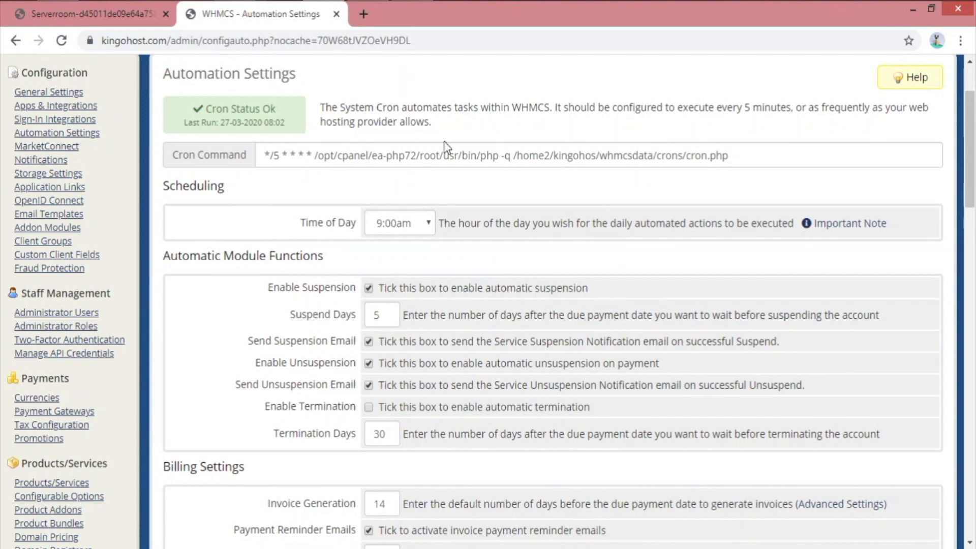
scroll(503, 194, up, 2)
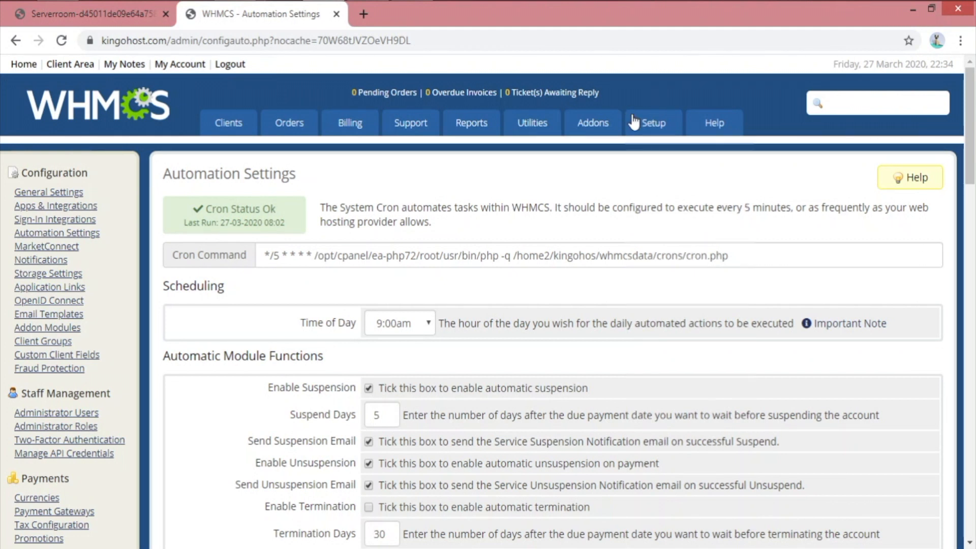
mouse_move(638, 123)
mouse_move(655, 458)
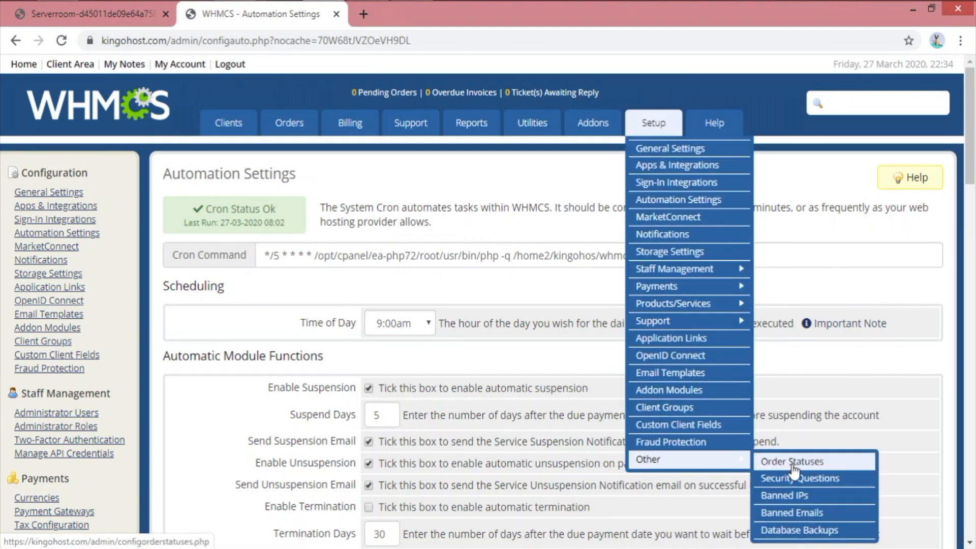
middle_click(806, 531)
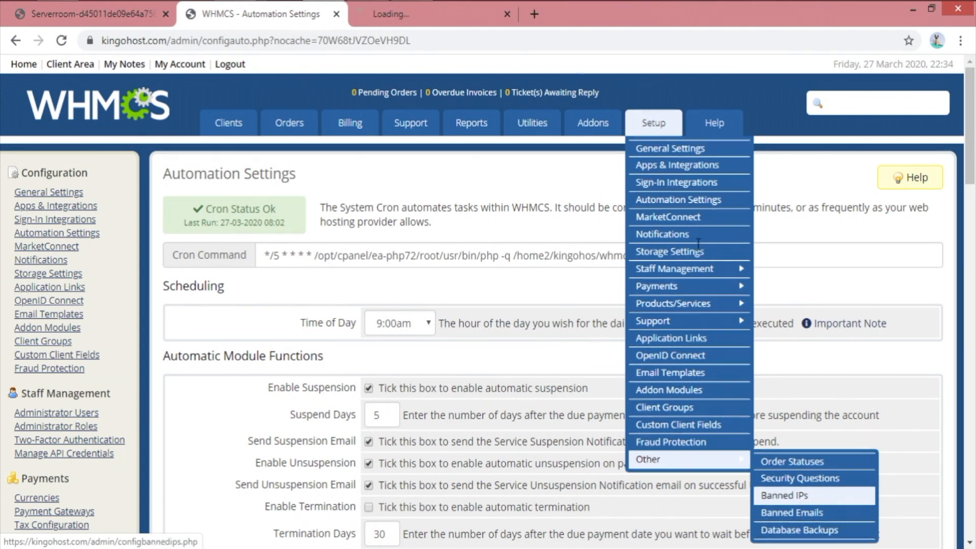
click(392, 15)
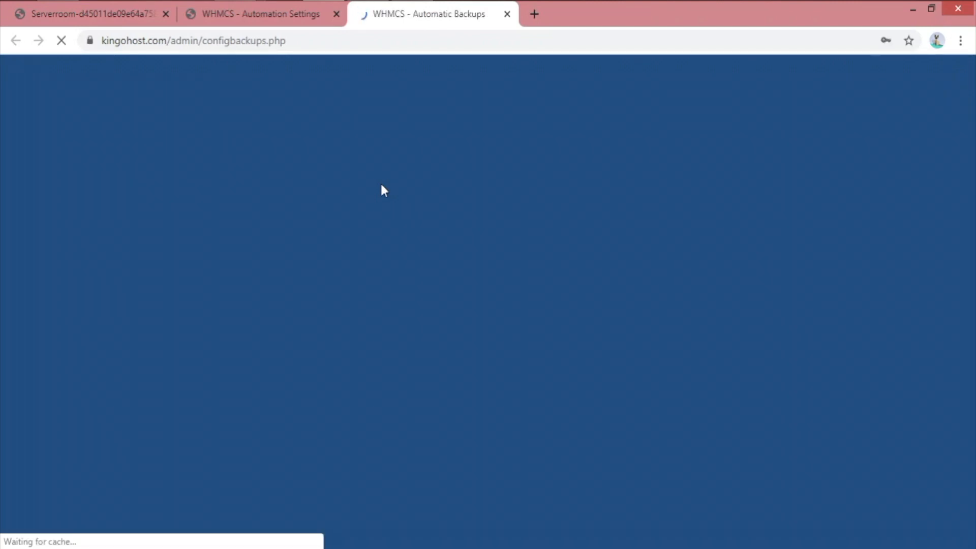
Expand Daily Email Backups, check its delivery address, then go back to Automation Settings
scroll(503, 321, down, 2)
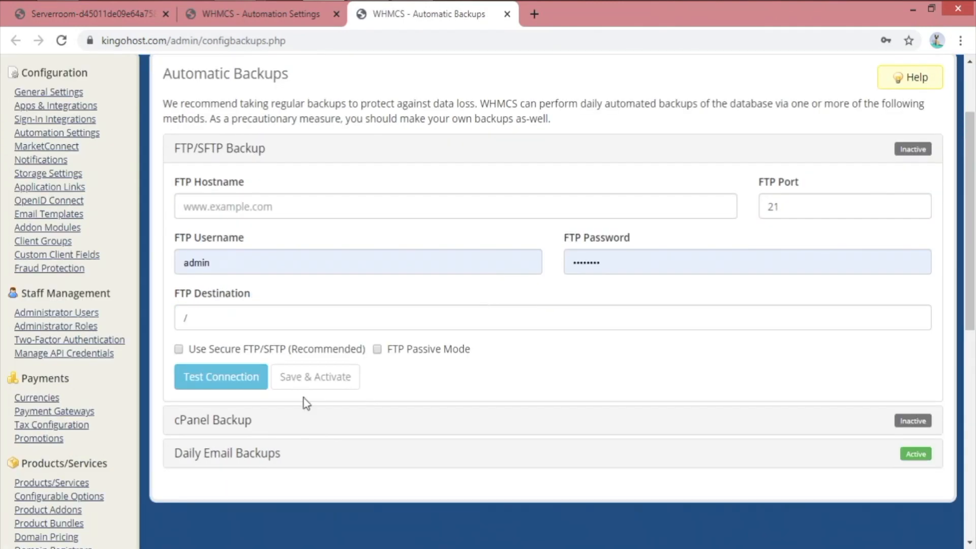
click(220, 457)
click(191, 272)
triple_click(280, 274)
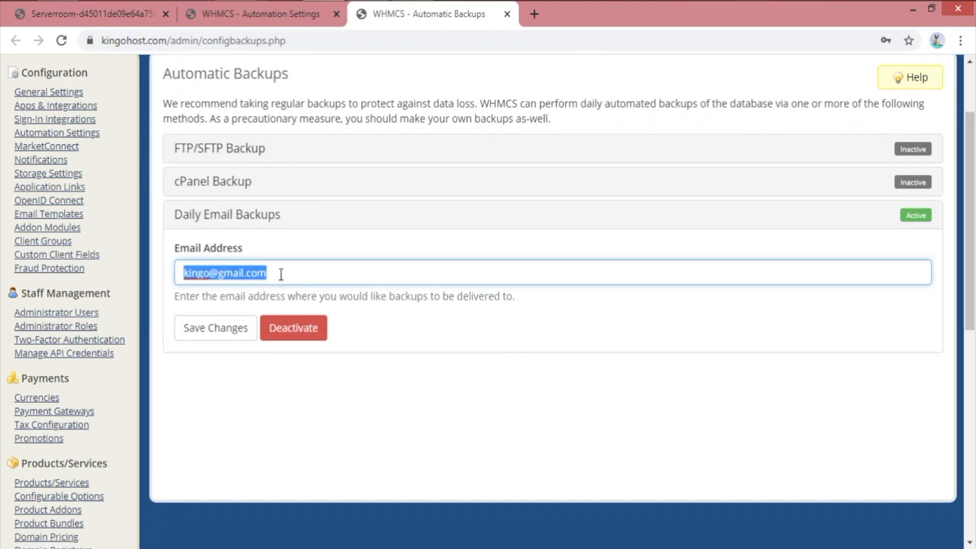
click(492, 329)
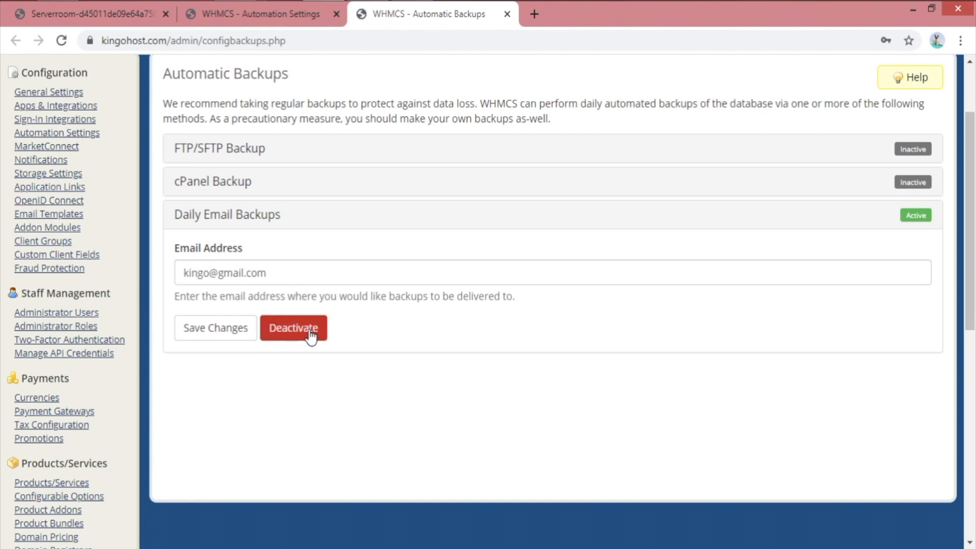
drag(269, 273, 172, 277)
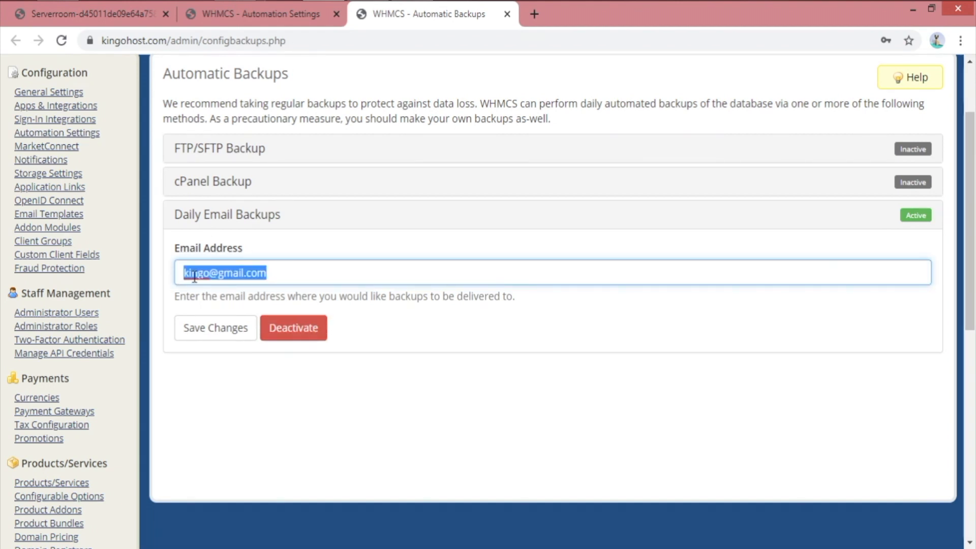
click(194, 276)
click(285, 15)
Close the Automatic Backups tab and find the Automatic Module Functions section
mouse_move(420, 137)
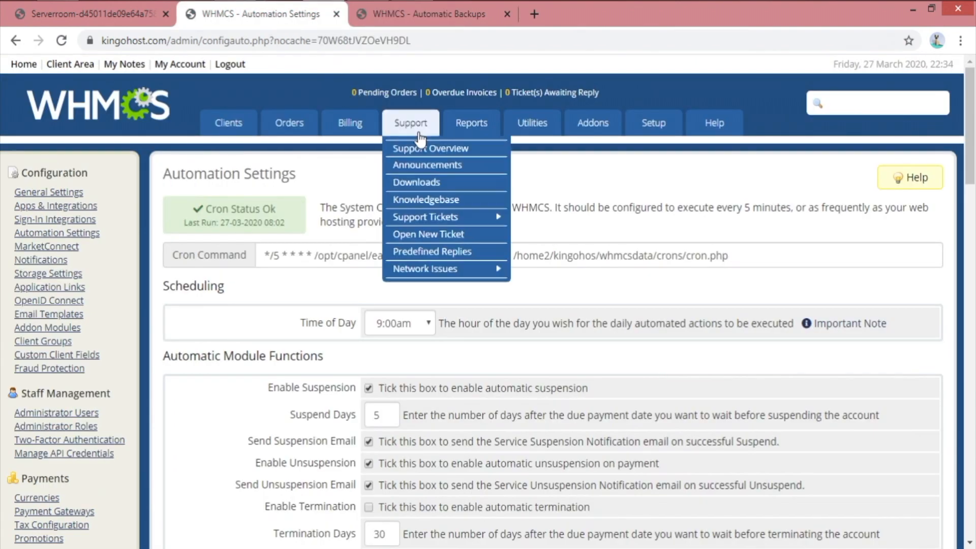
scroll(457, 254, down, 6)
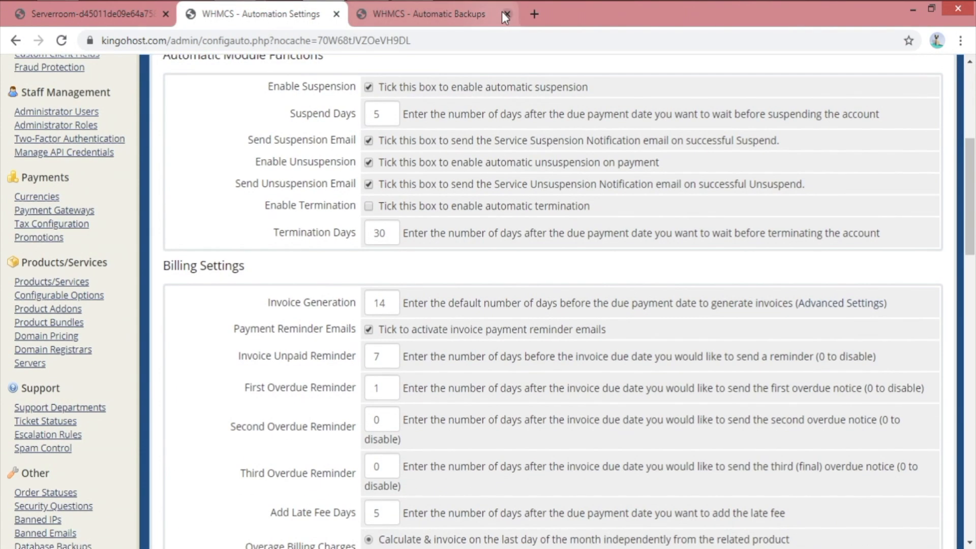
click(505, 15)
scroll(312, 185, up, 4)
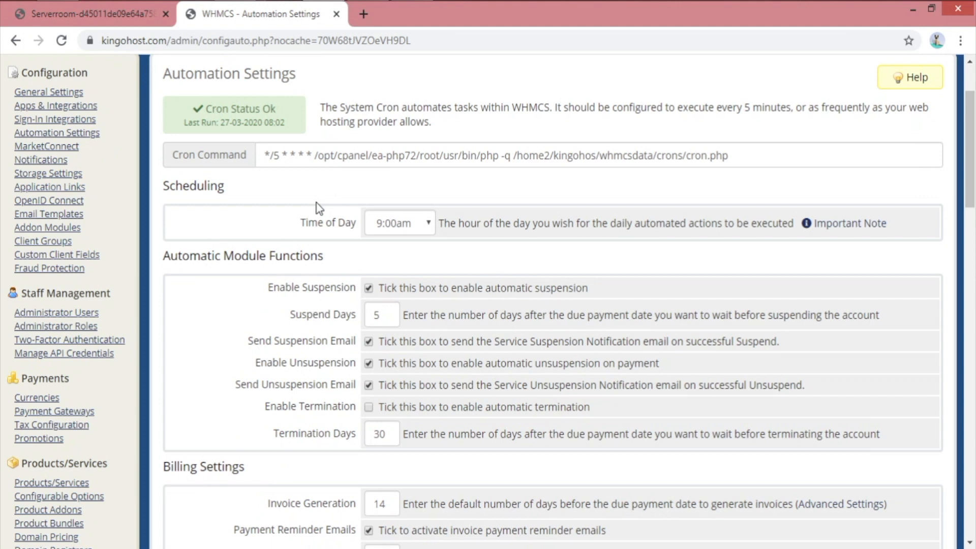
drag(181, 258, 318, 259)
click(362, 267)
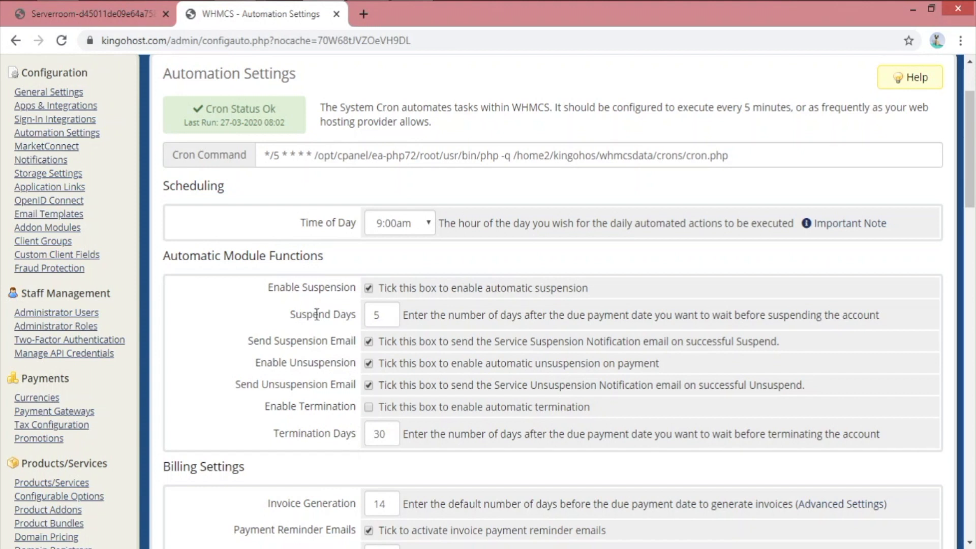
Confirm Enable Suspension is on with Suspend Days set to 5
drag(303, 288, 351, 288)
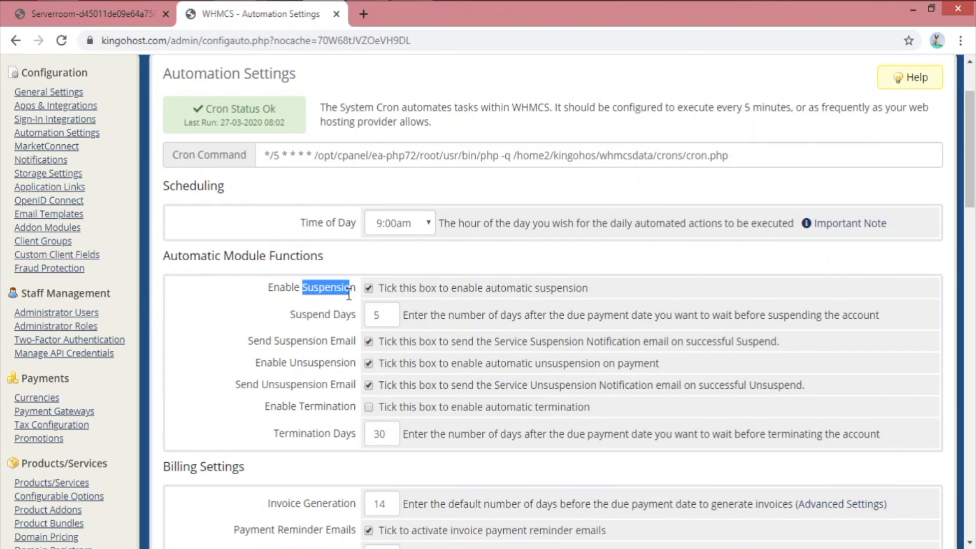
click(336, 309)
drag(290, 314, 357, 314)
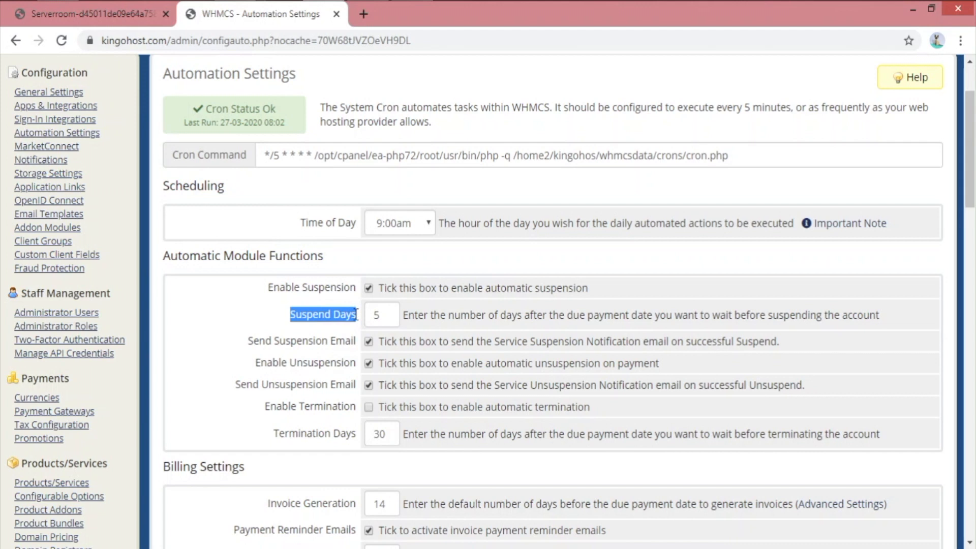
click(314, 329)
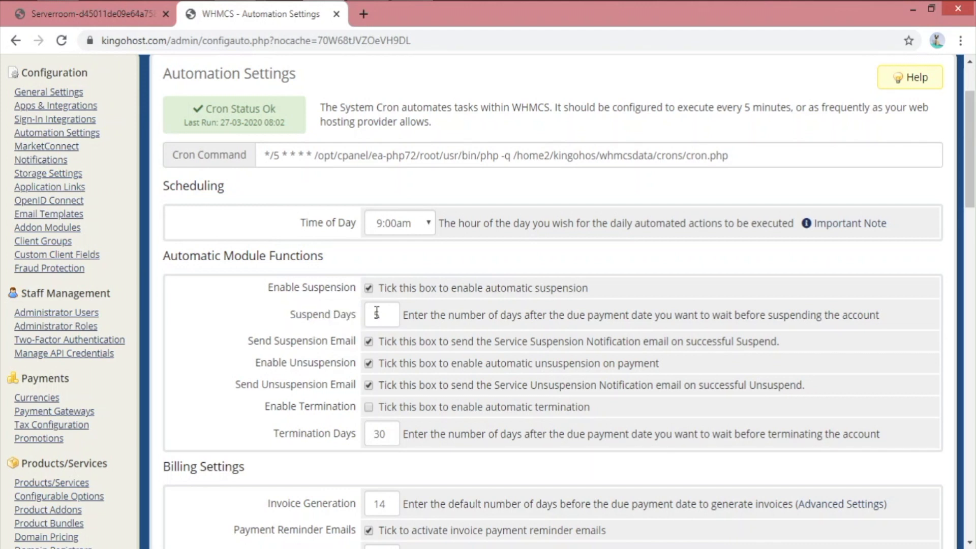
double_click(390, 313)
click(264, 328)
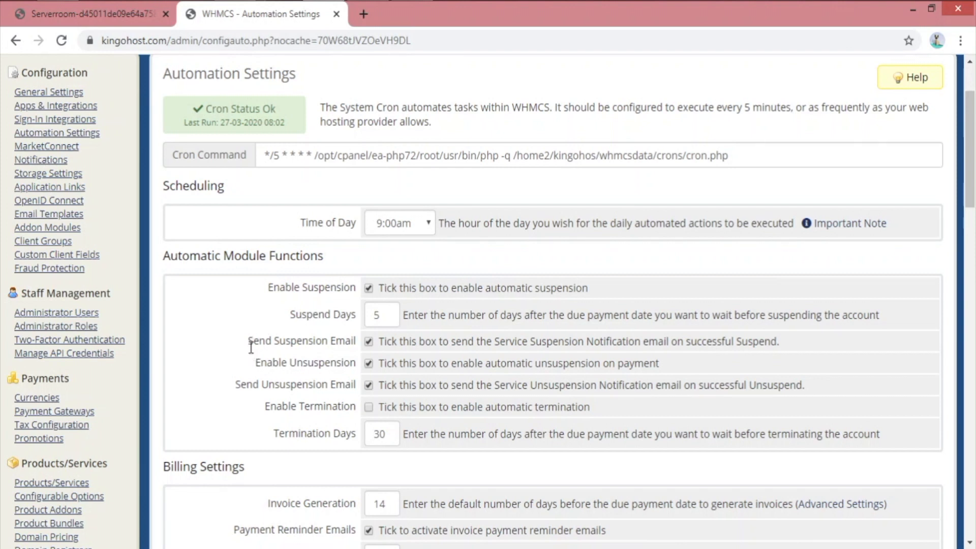
Review the Send Suspension Email and Enable Unsuspension settings under Automatic Module Functions
scroll(254, 343, down, 2)
drag(248, 240, 358, 242)
click(329, 246)
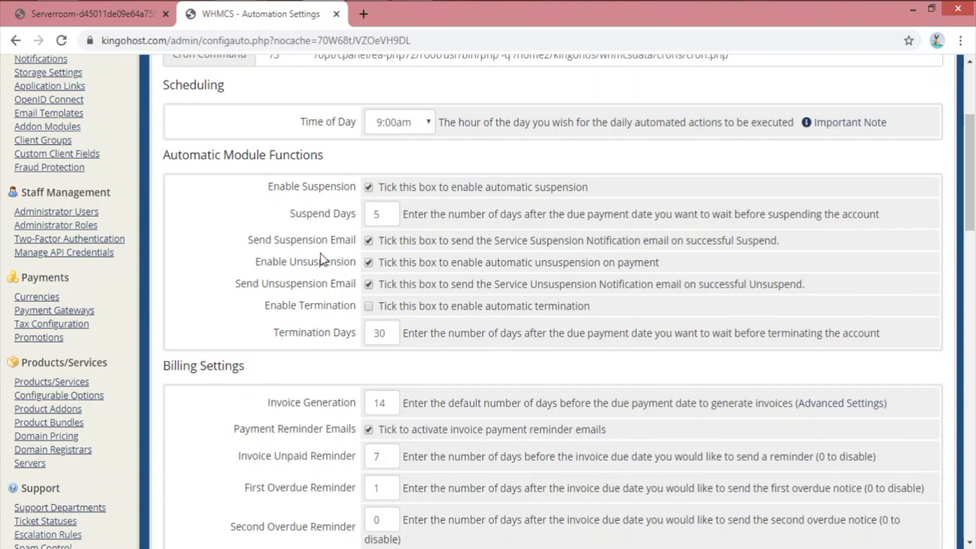
drag(252, 263, 347, 263)
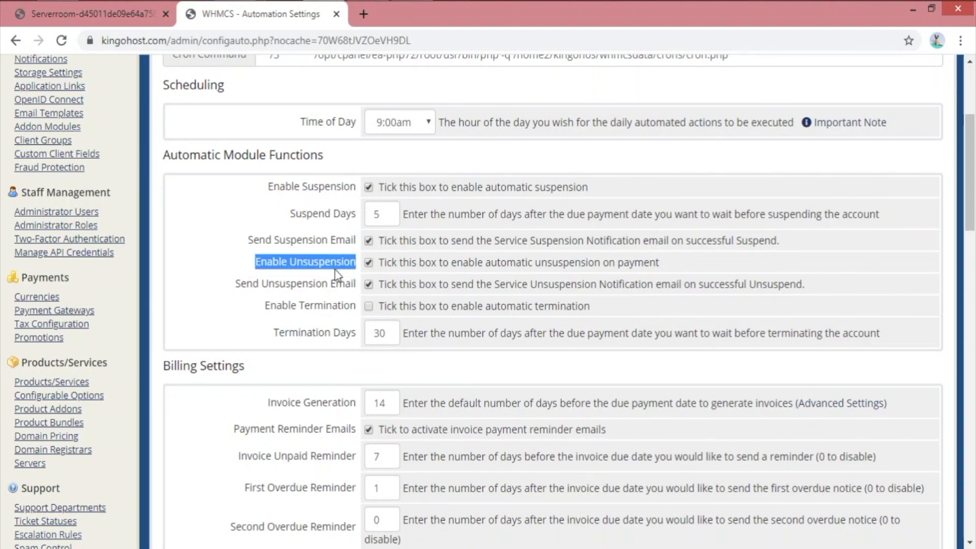
click(334, 275)
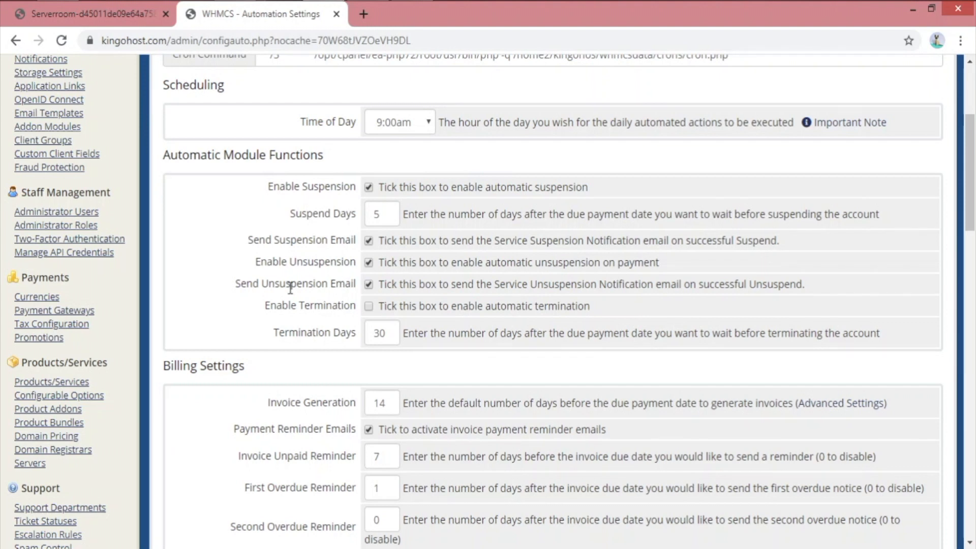
Tick Enable Termination to turn on automatic termination of overdue accounts
drag(257, 306, 360, 305)
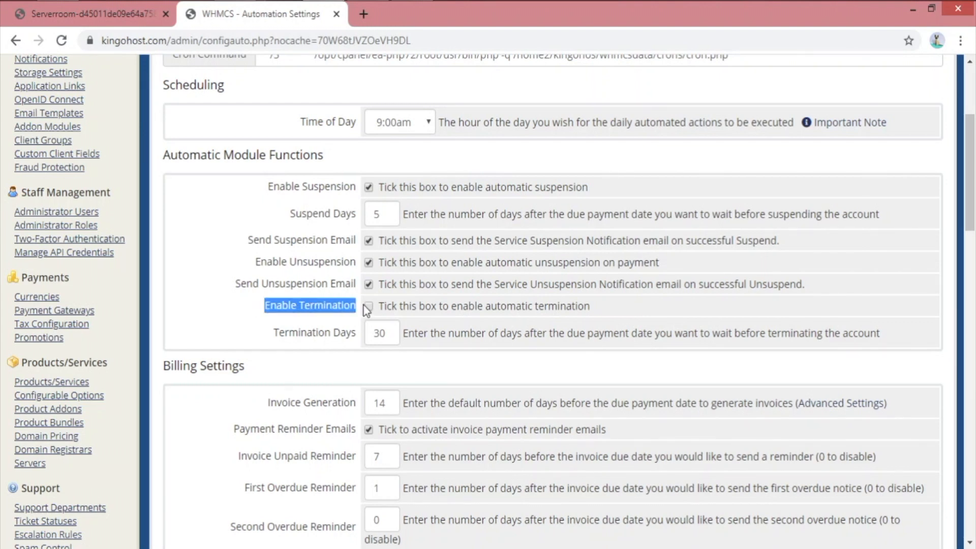
click(326, 331)
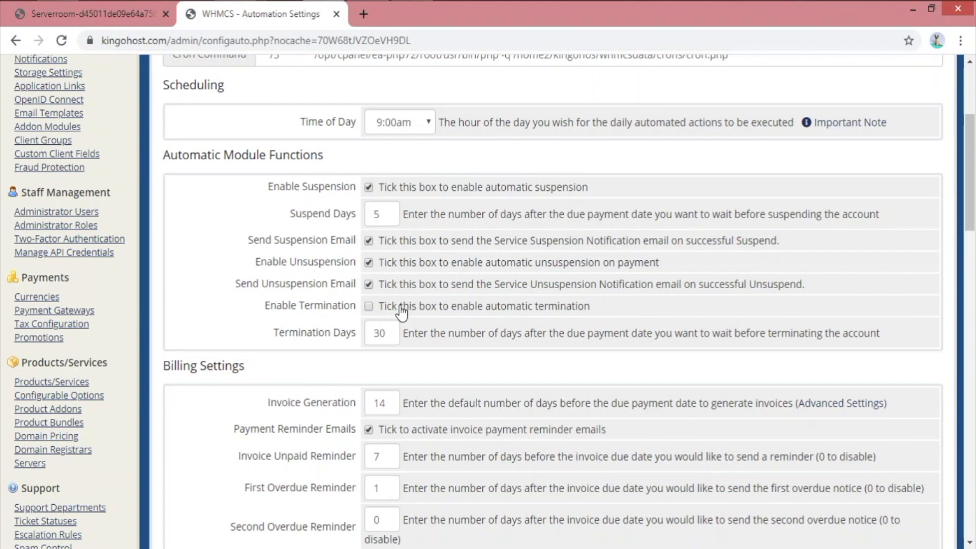
click(368, 306)
drag(591, 307, 402, 314)
click(273, 307)
Untick Enable Termination again, leaving Termination Days at 30
click(369, 307)
scroll(371, 308, down, 4)
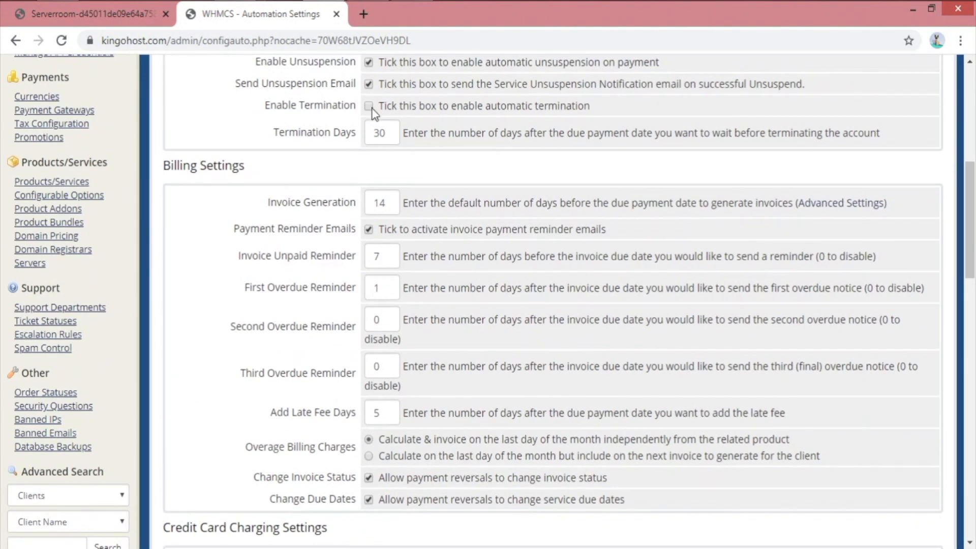
double_click(389, 133)
click(358, 167)
Move on to the Billing Settings section and review the Invoice Generation option
drag(161, 170, 257, 169)
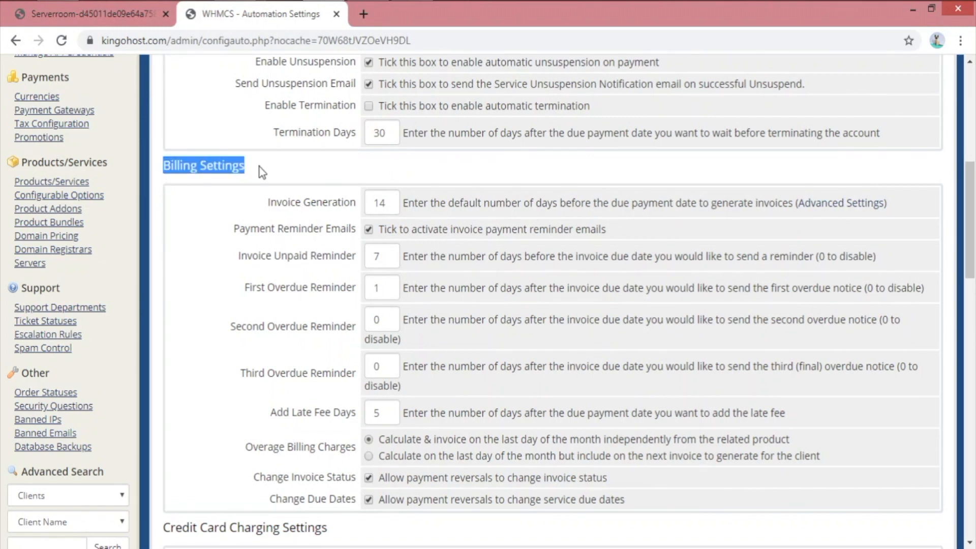
click(275, 180)
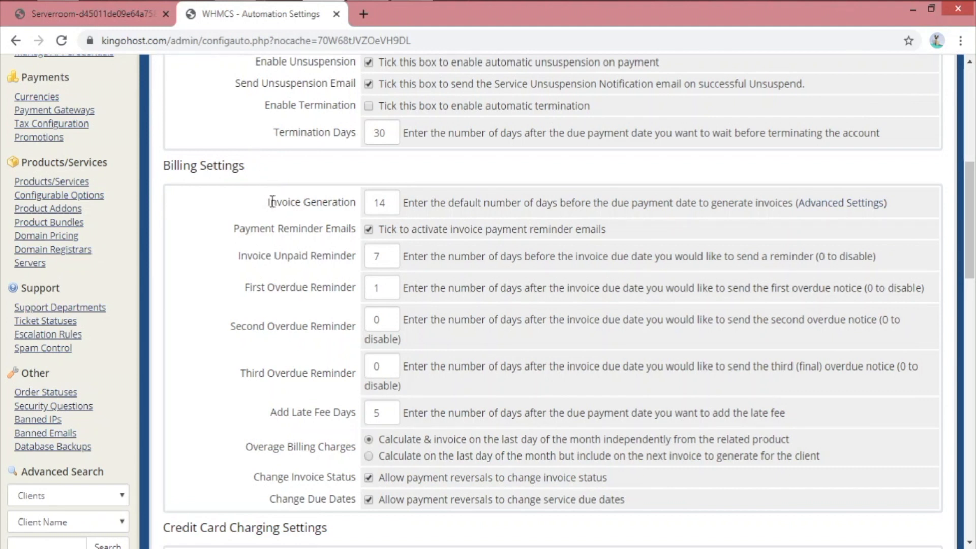
drag(357, 202, 222, 212)
click(222, 215)
double_click(375, 201)
click(240, 211)
click(860, 212)
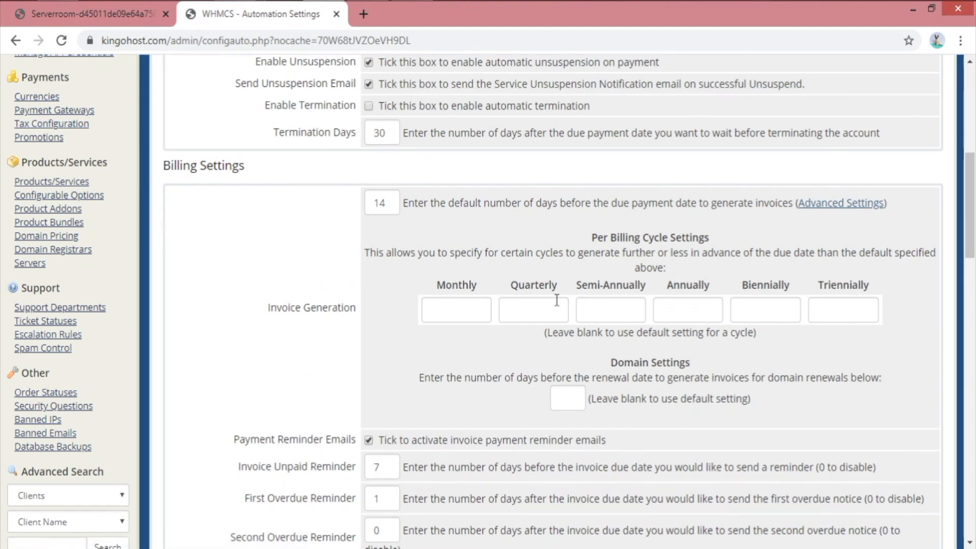
click(533, 309)
click(752, 347)
click(854, 203)
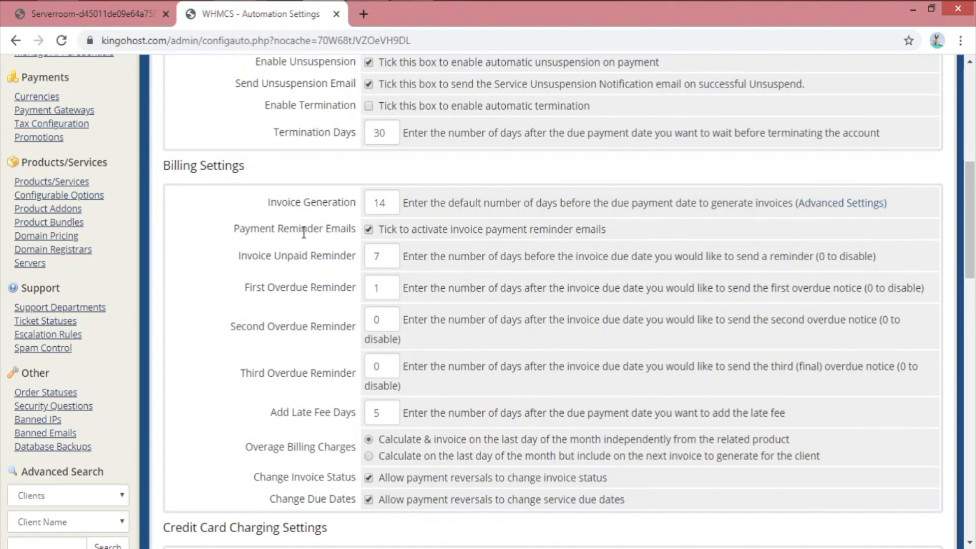
drag(234, 229, 355, 229)
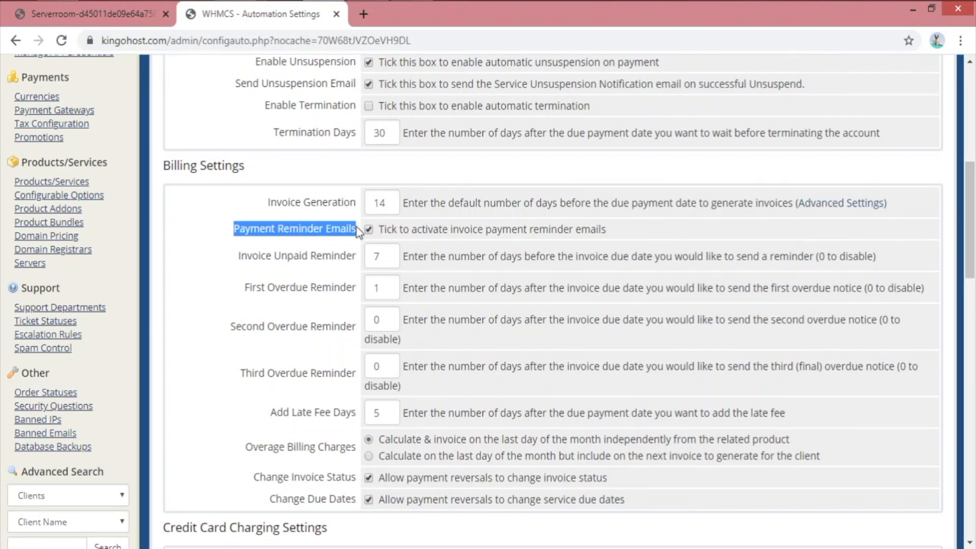
click(231, 224)
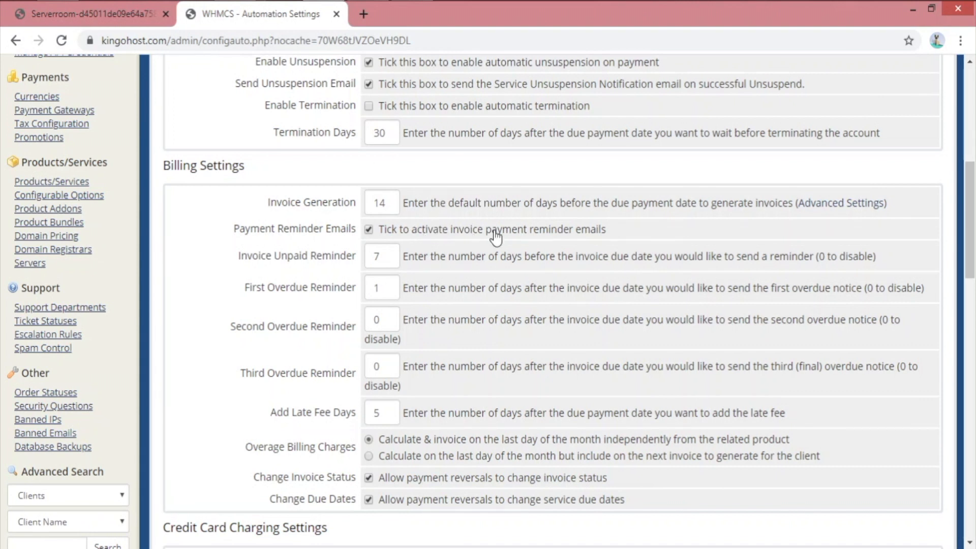
drag(233, 256, 376, 254)
click(508, 258)
double_click(542, 256)
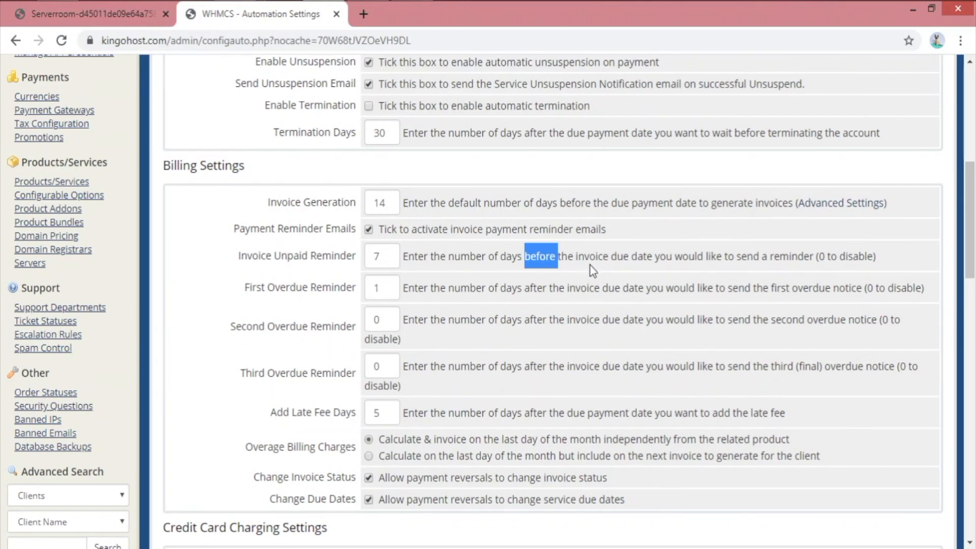
click(541, 263)
double_click(549, 258)
drag(677, 259, 683, 259)
click(622, 262)
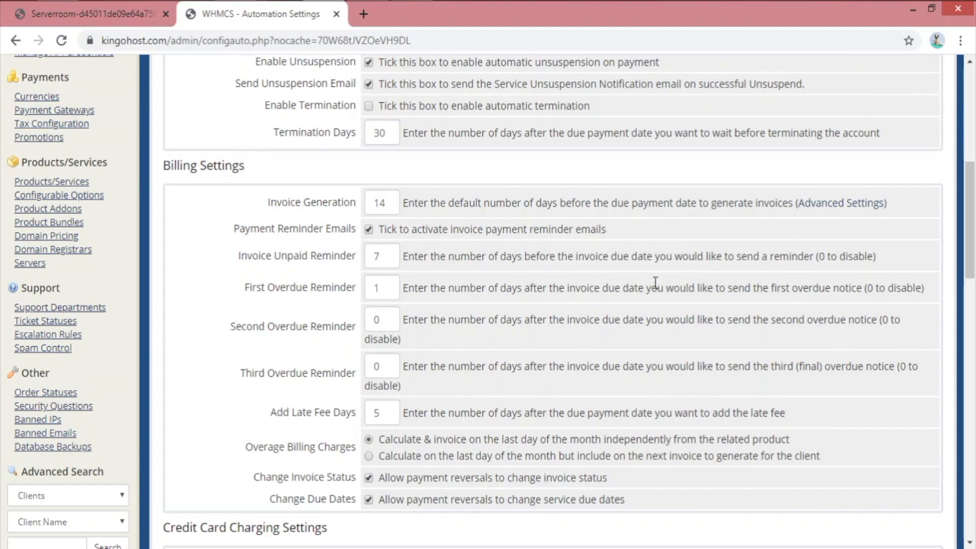
double_click(549, 258)
click(585, 258)
drag(244, 287, 356, 289)
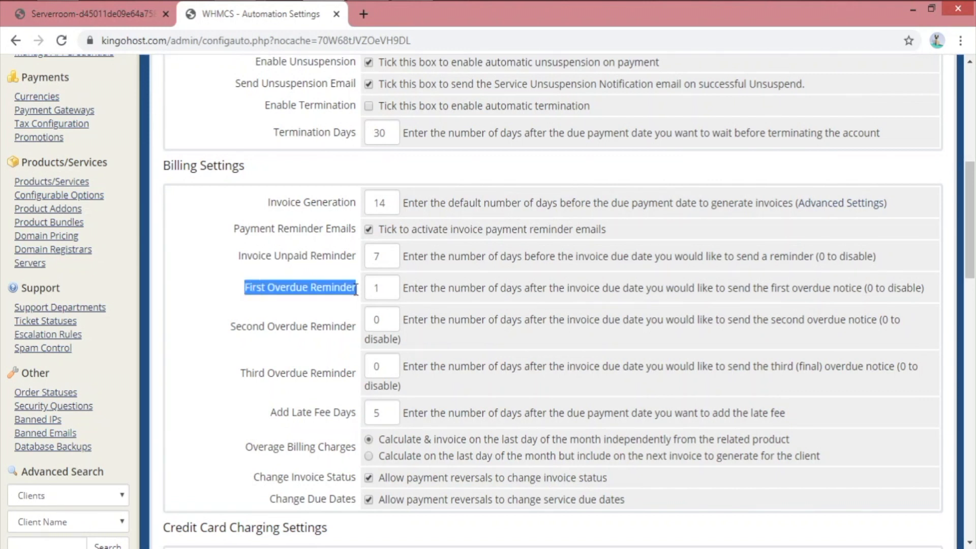
click(299, 288)
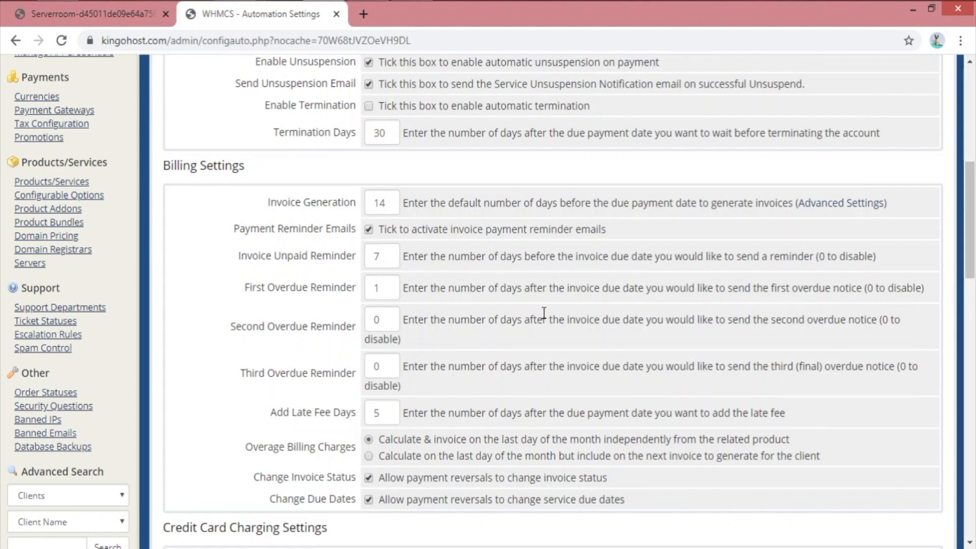
Set Second Overdue Reminder to 2 days and Third Overdue Reminder to 4 days
drag(449, 287, 662, 286)
click(724, 293)
double_click(384, 319)
key(BackSpace)
text(2)
double_click(386, 363)
key(BackSpace)
text(4)
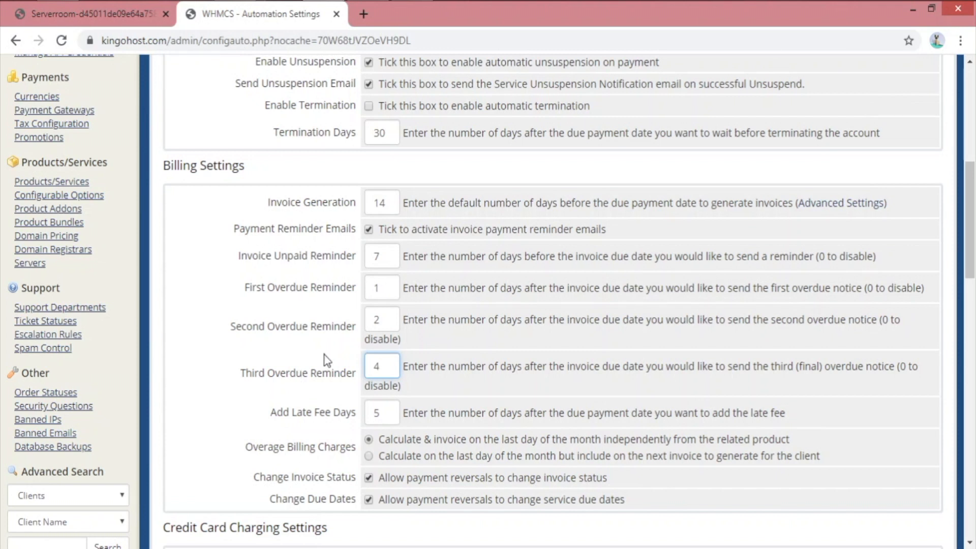
Verify the overdue reminder values read 1, 2 and 4 days
scroll(423, 271, up, 1)
scroll(422, 270, up, 6)
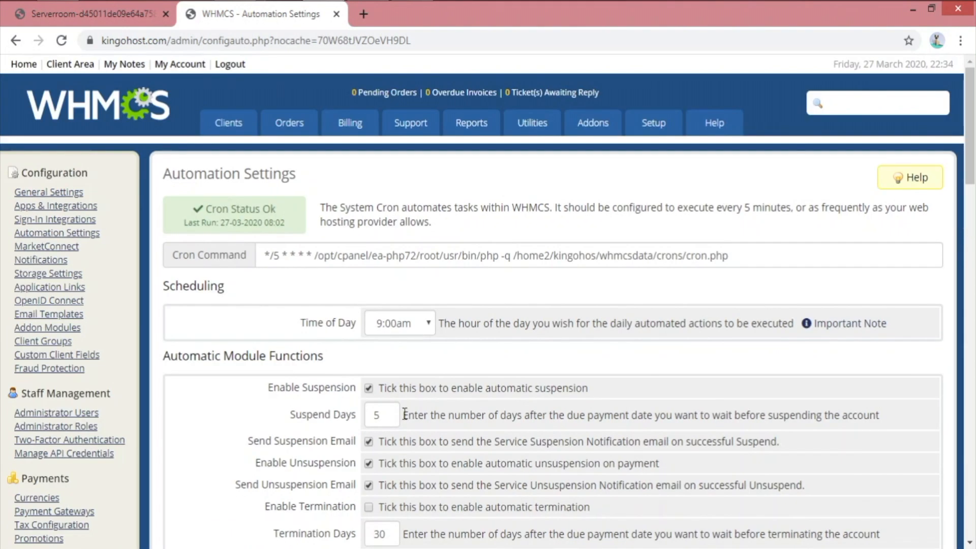
drag(404, 414, 308, 414)
click(200, 400)
scroll(405, 371, down, 12)
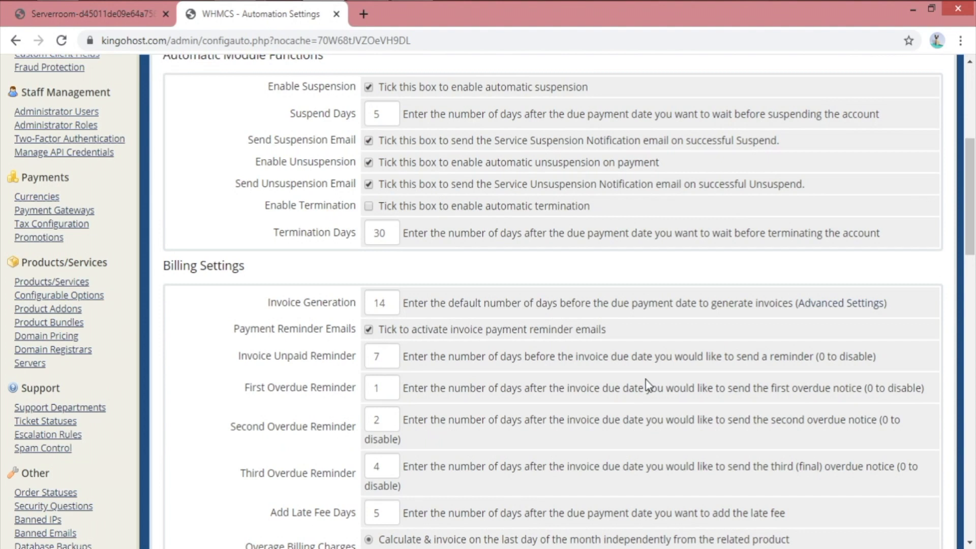
scroll(377, 299, up, 4)
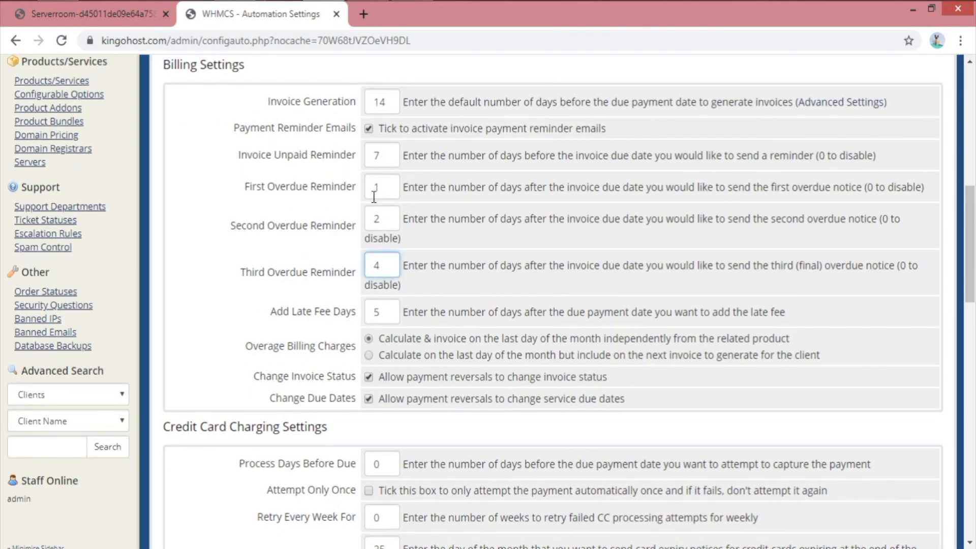
drag(377, 188, 353, 190)
drag(392, 220, 369, 226)
drag(387, 265, 352, 266)
Review the Add Late Fee Days setting, currently 5 days
scroll(612, 242, up, 8)
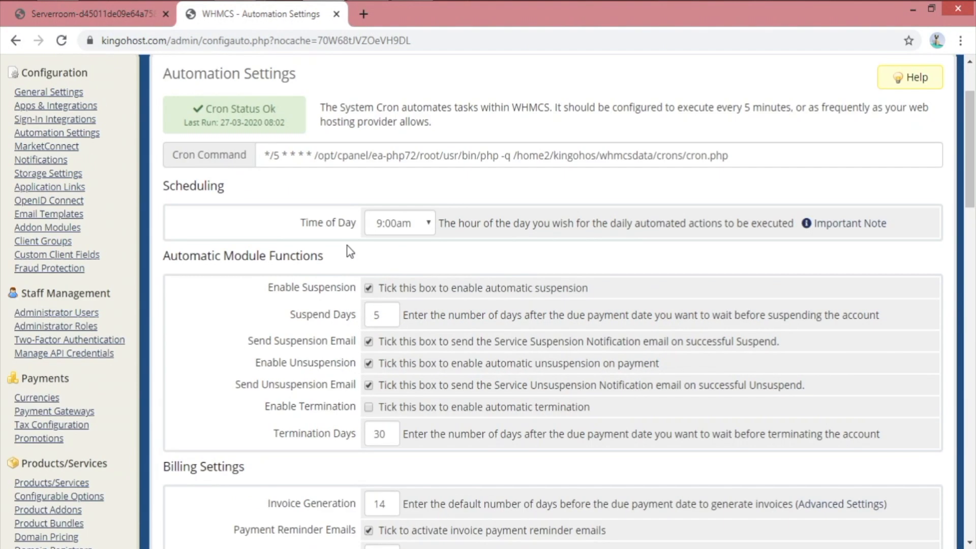
drag(291, 313, 327, 333)
click(586, 331)
scroll(588, 331, down, 5)
scroll(794, 332, down, 5)
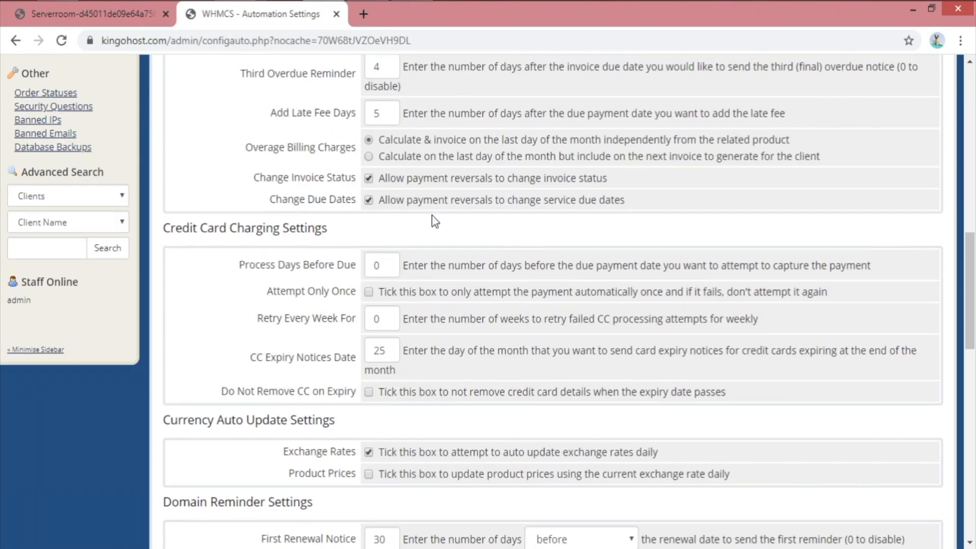
scroll(437, 212, up, 2)
scroll(444, 278, up, 3)
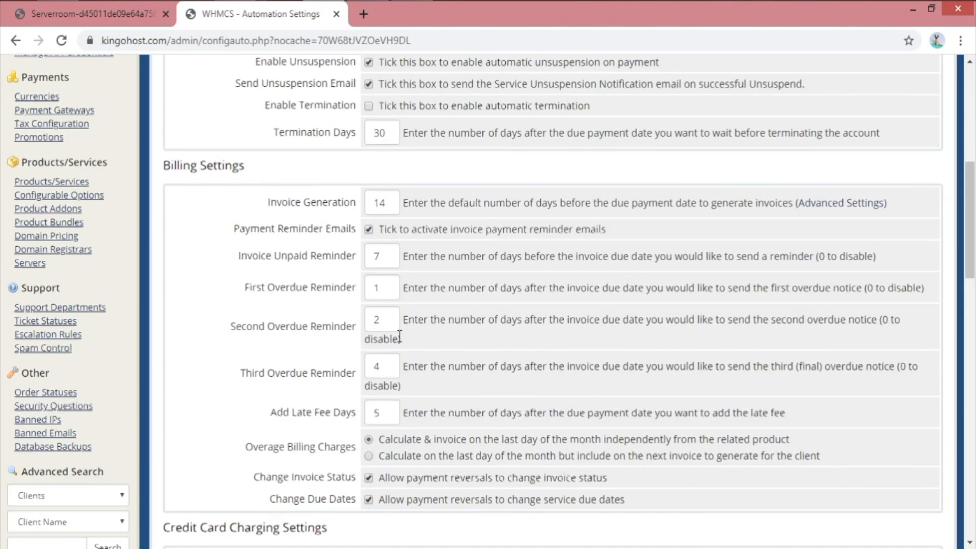
triple_click(285, 413)
click(349, 412)
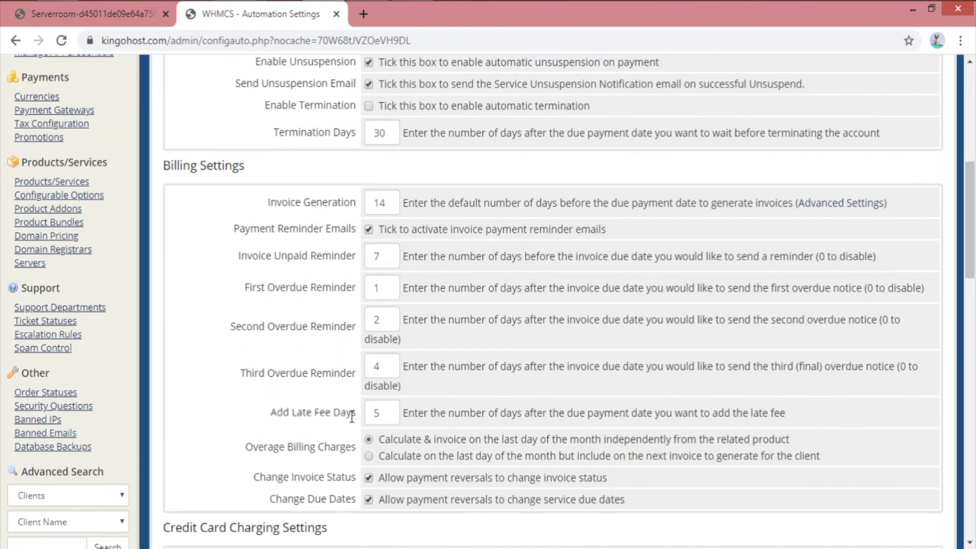
scroll(337, 416, up, 3)
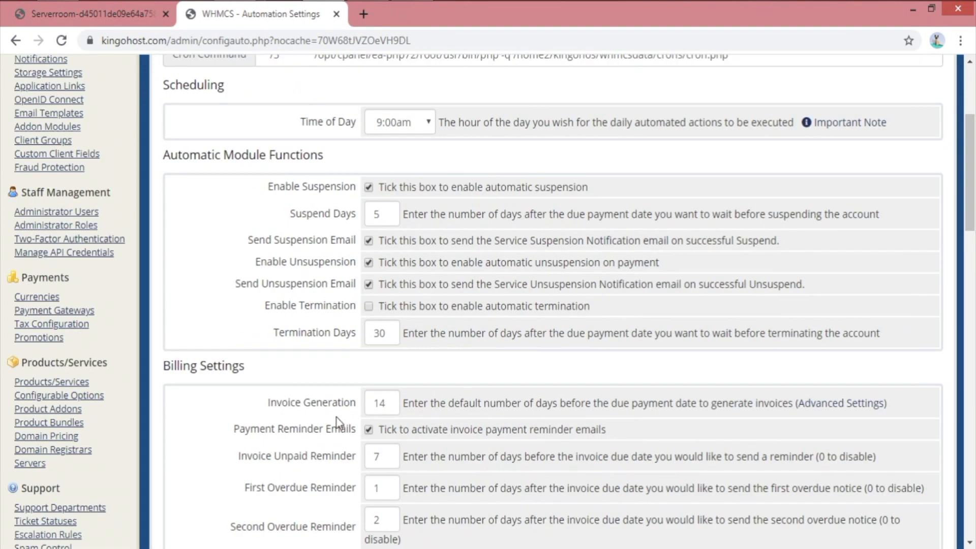
scroll(336, 417, down, 3)
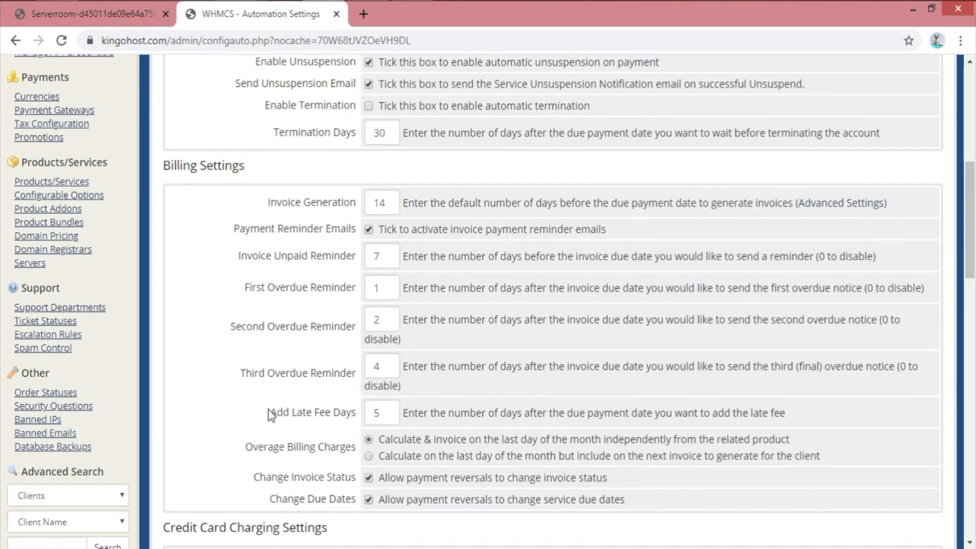
drag(268, 411, 357, 420)
scroll(358, 425, down, 2)
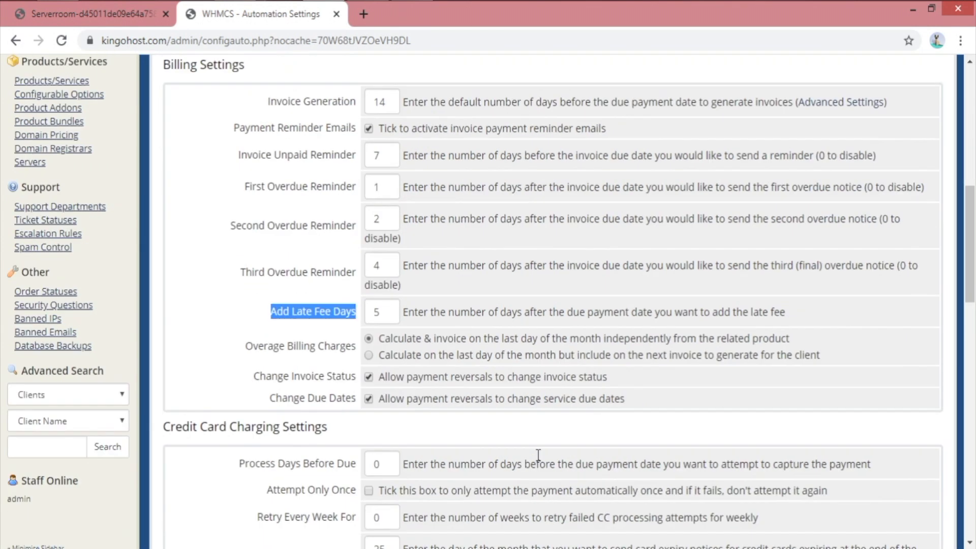
Change Add Late Fee Days from 5 to 10 in Billing Settings
drag(552, 312, 785, 313)
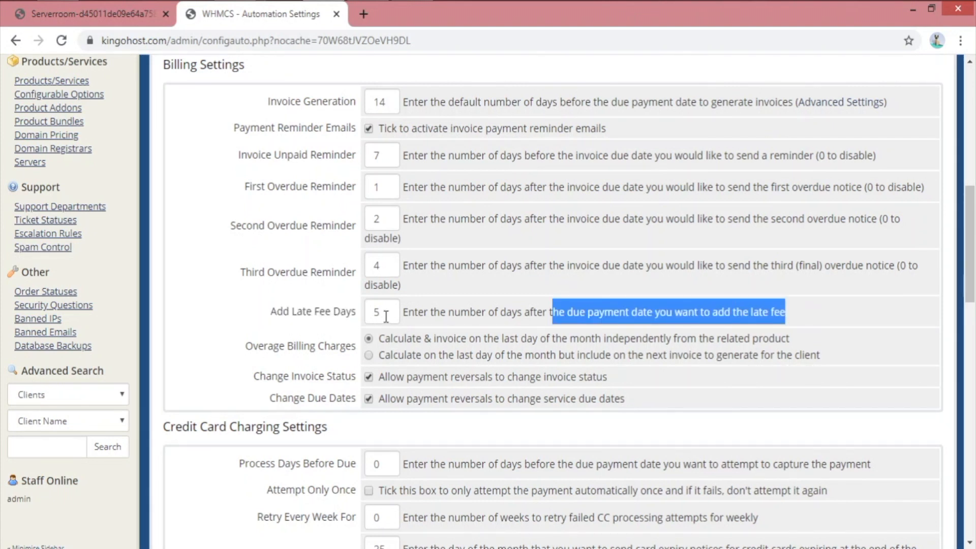
double_click(377, 311)
click(227, 317)
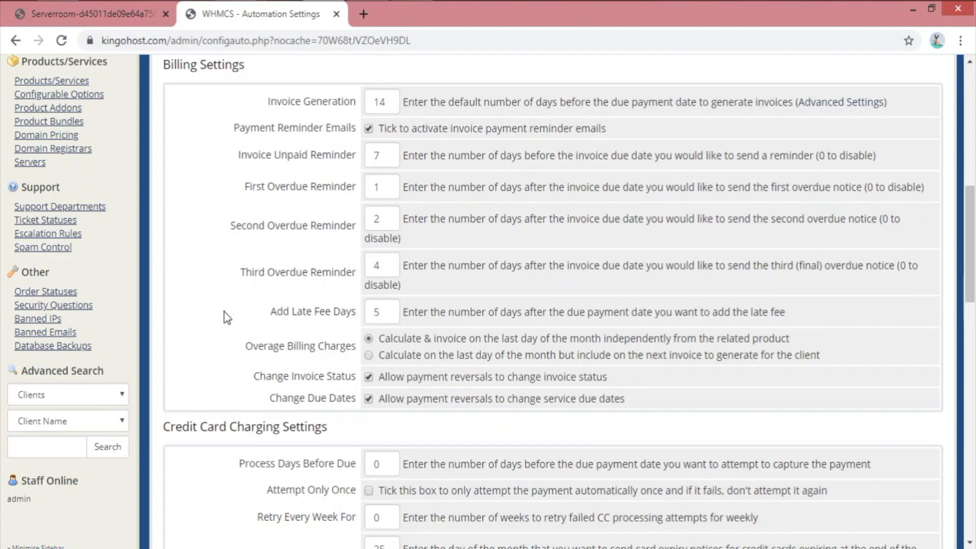
double_click(376, 313)
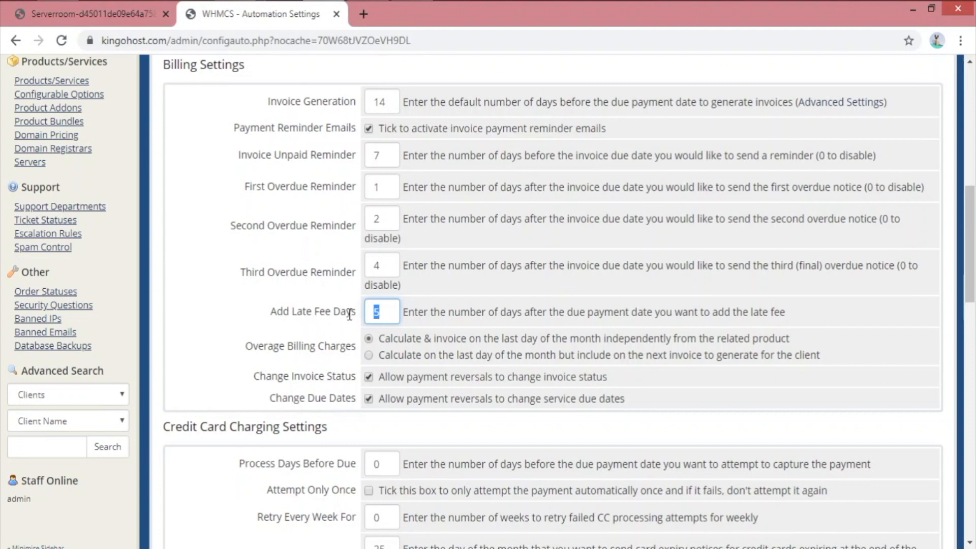
text(10)
click(331, 344)
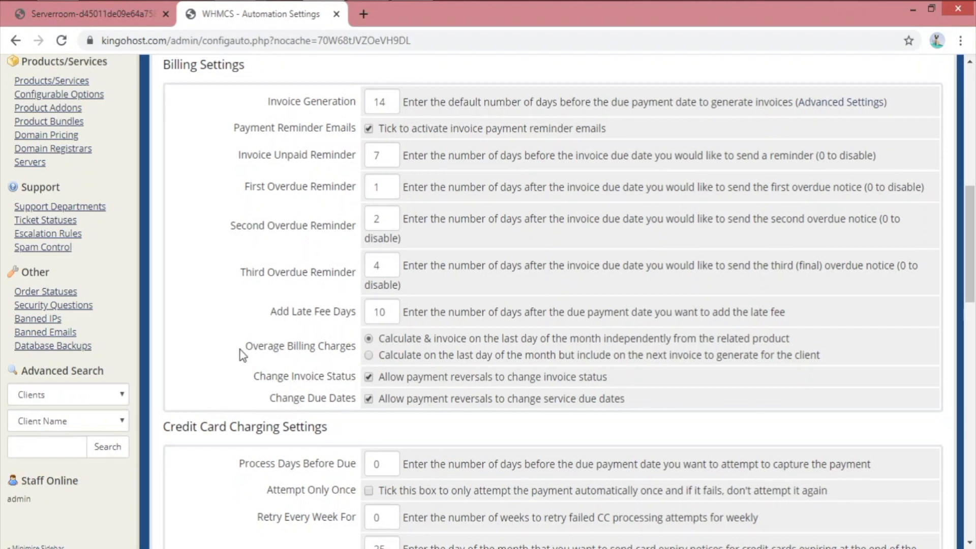
drag(247, 350, 363, 352)
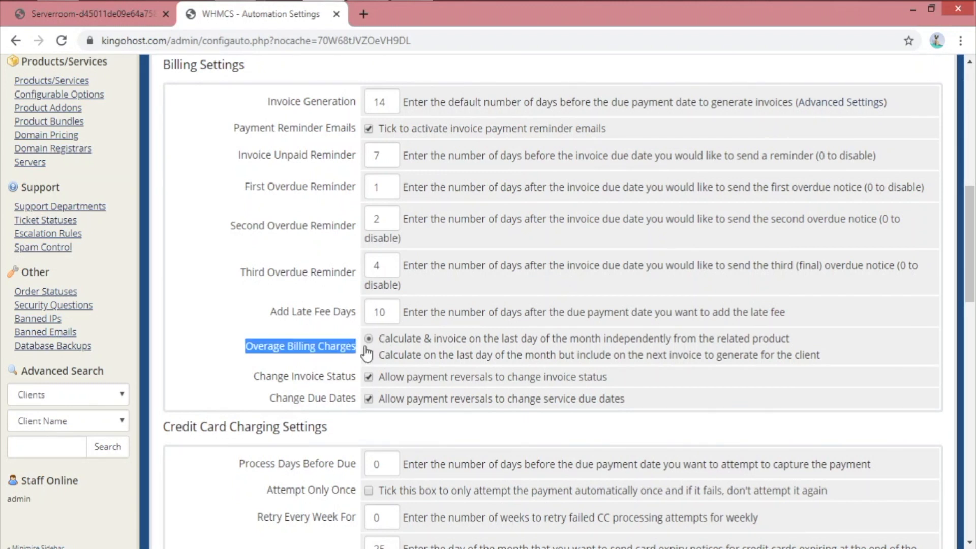
click(312, 351)
double_click(310, 350)
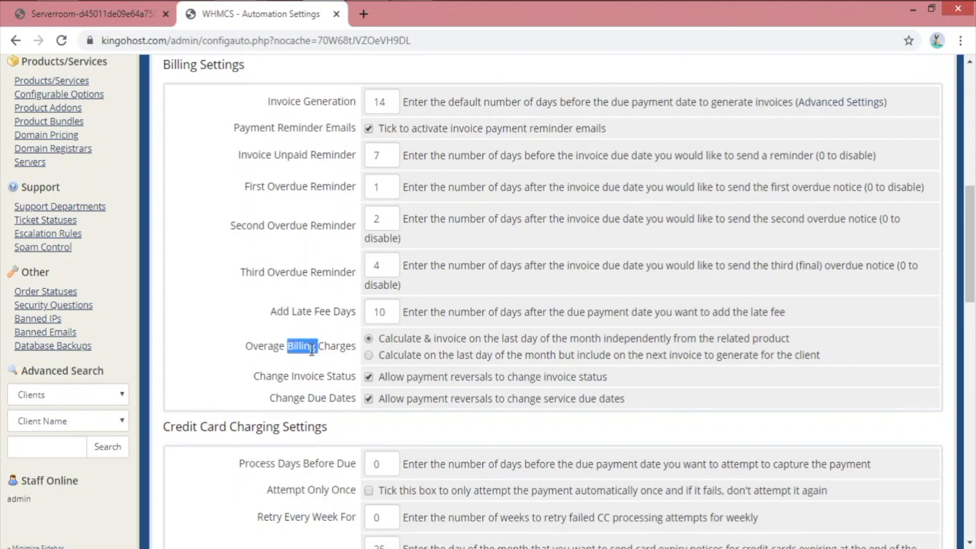
triple_click(298, 351)
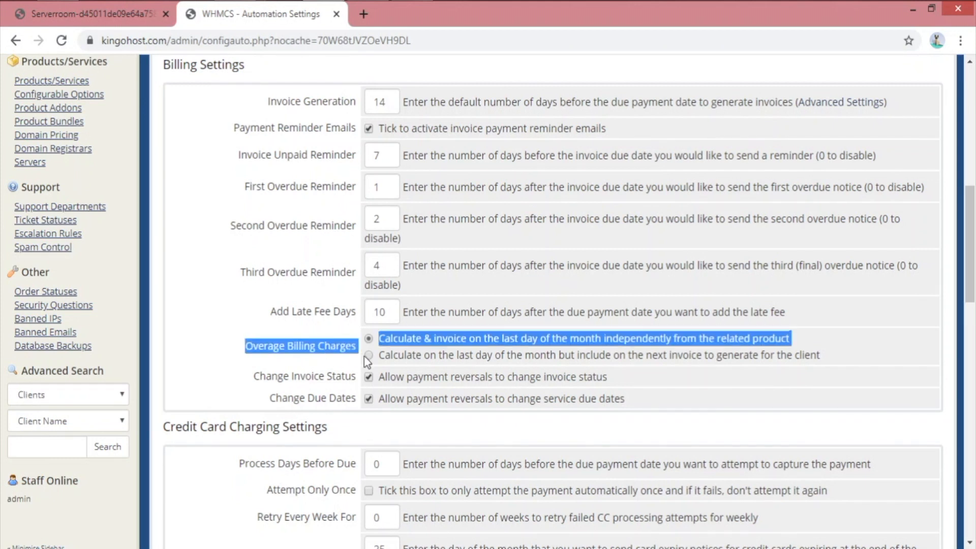
click(414, 357)
click(415, 342)
scroll(254, 355, down, 2)
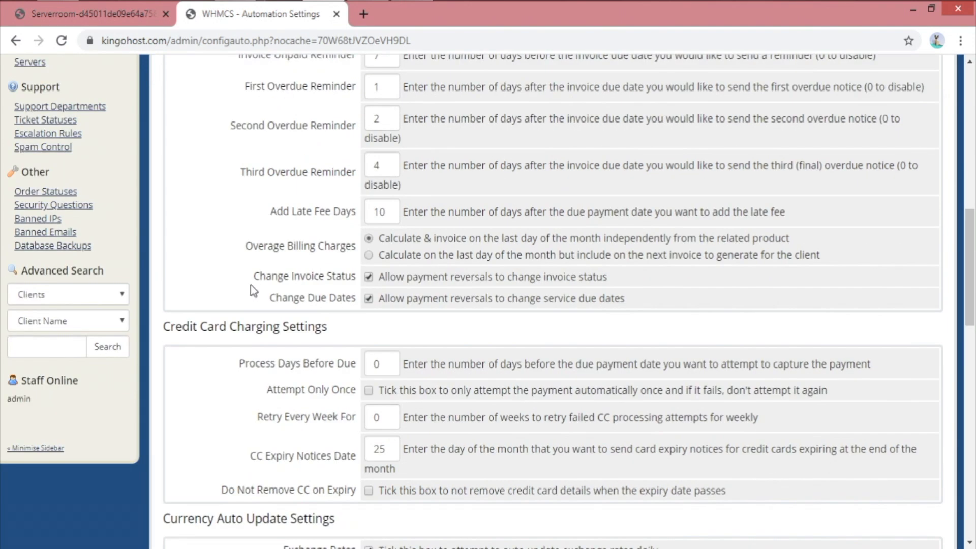
drag(253, 277, 354, 277)
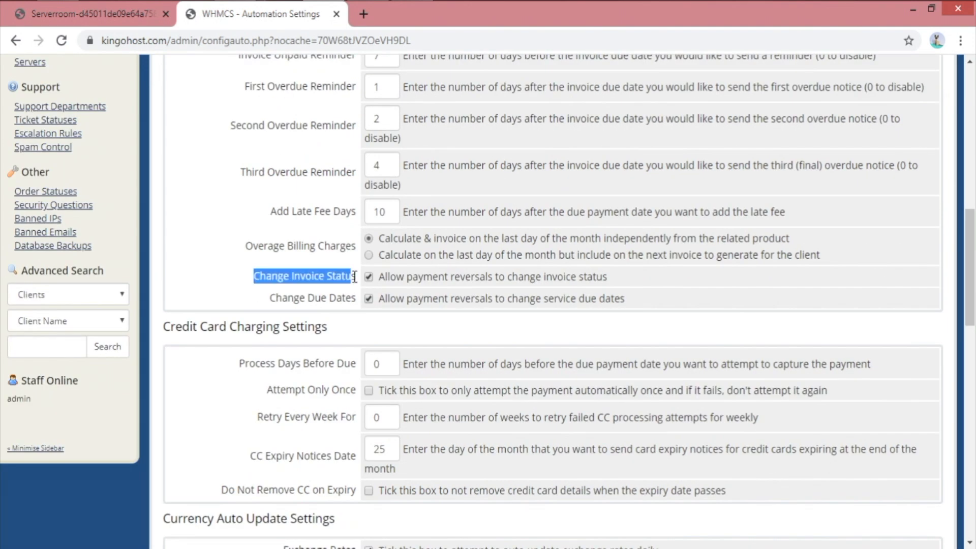
click(277, 277)
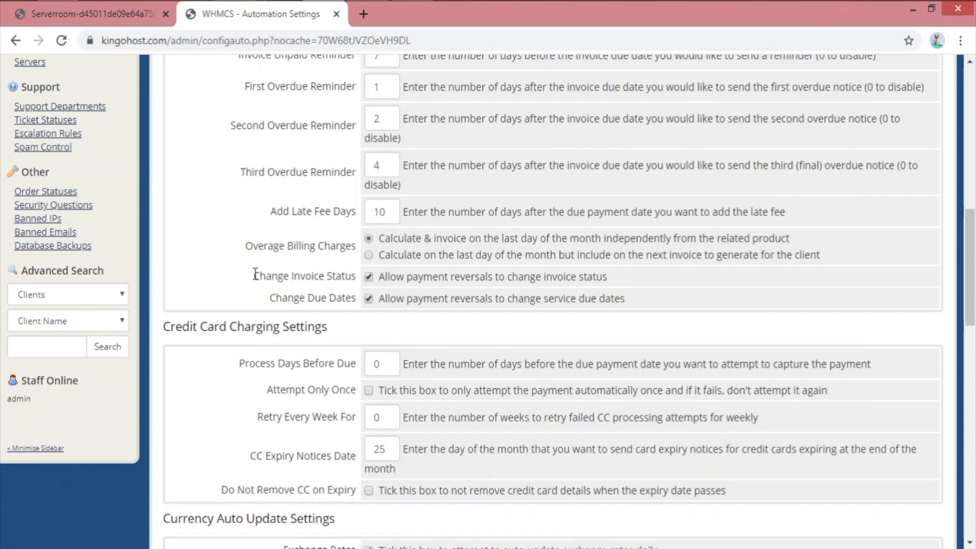
drag(254, 276, 350, 276)
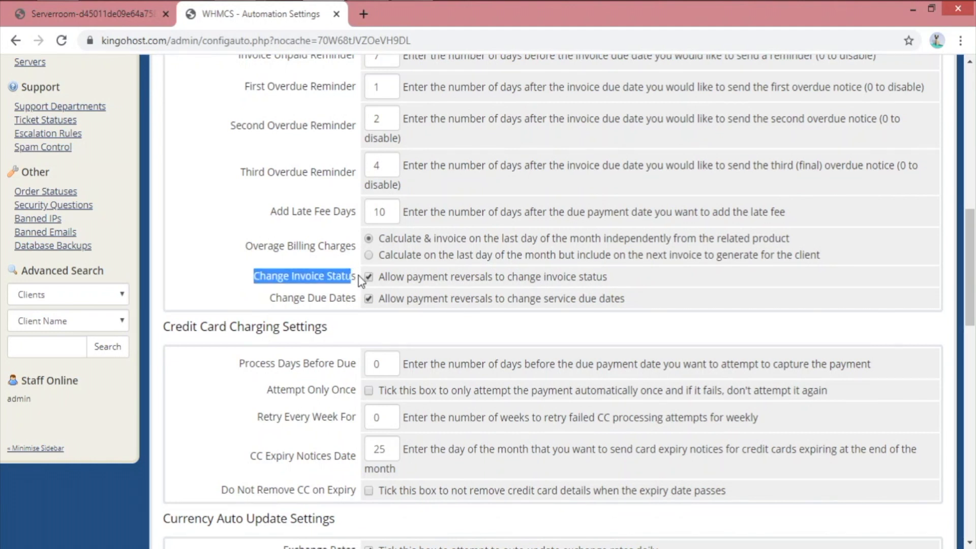
drag(612, 275, 408, 282)
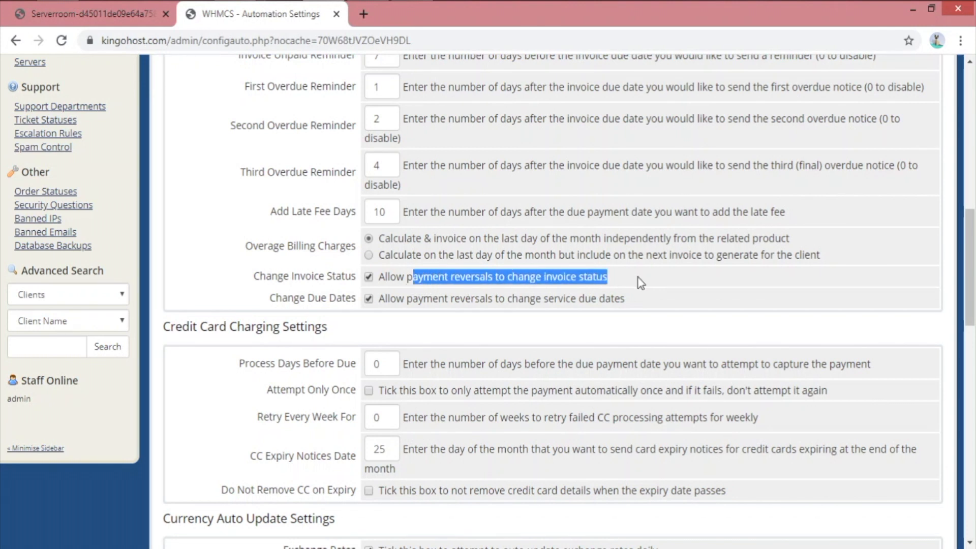
click(638, 278)
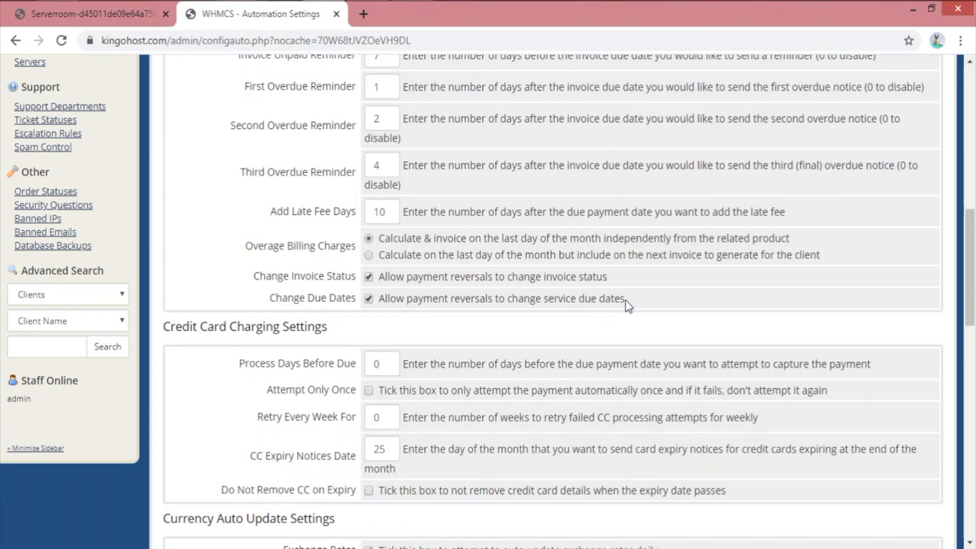
scroll(574, 386, down, 2)
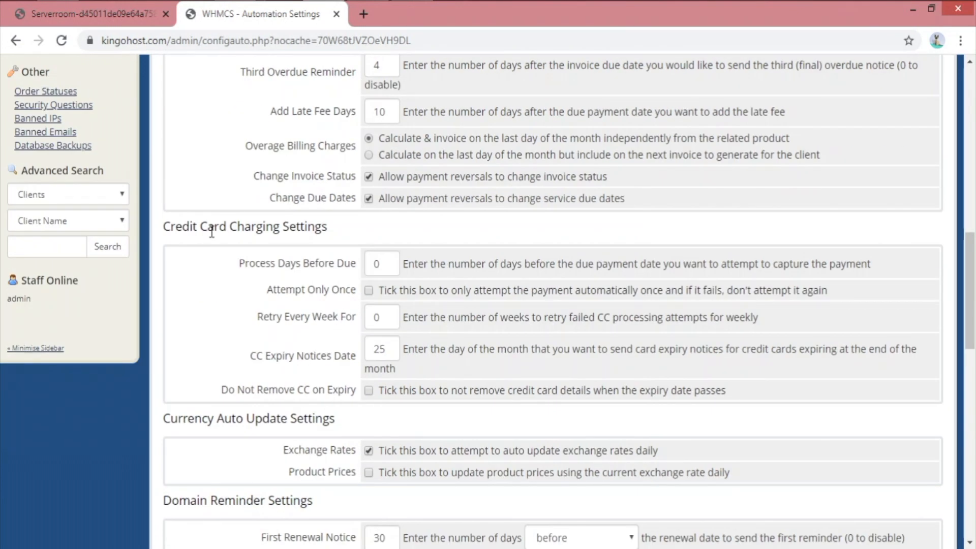
drag(164, 225, 414, 239)
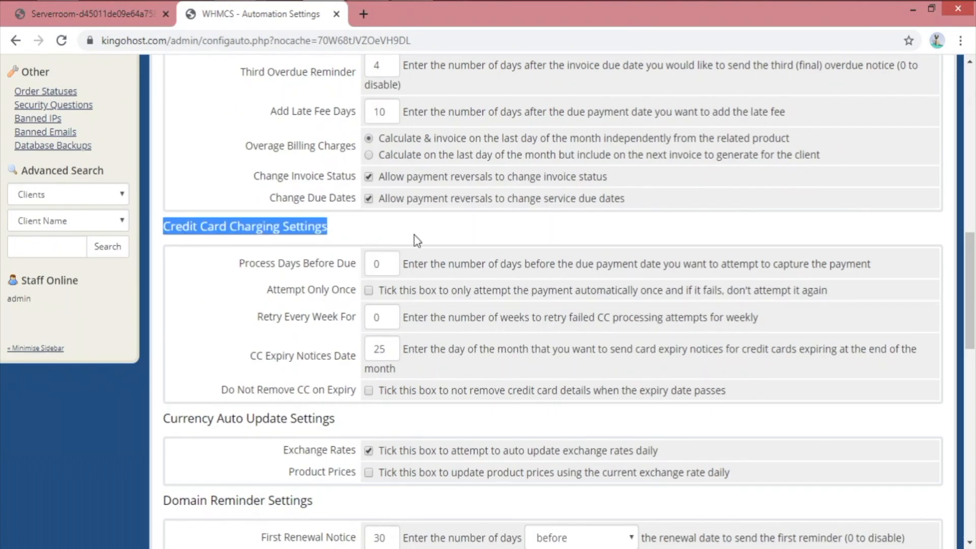
click(476, 235)
scroll(284, 392, down, 2)
scroll(284, 391, down, 2)
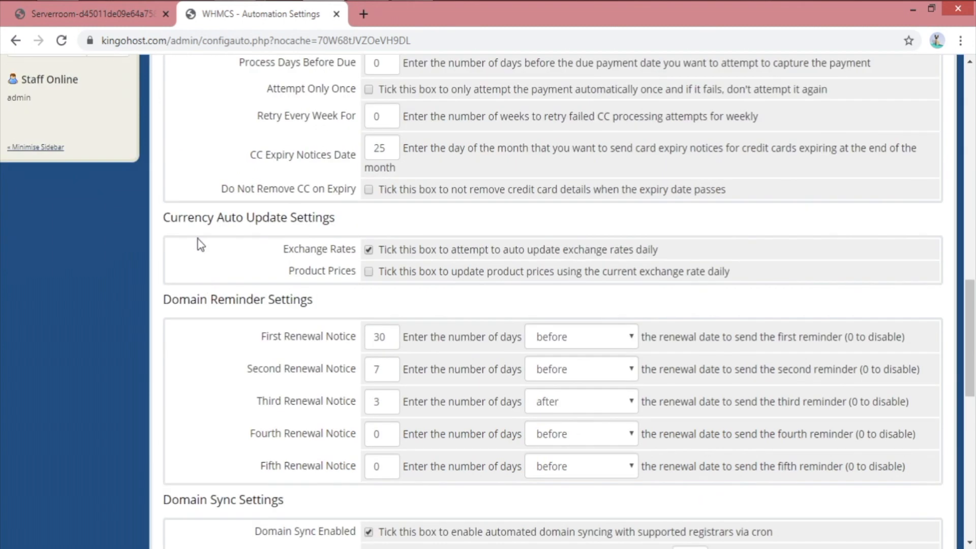
drag(166, 216, 422, 227)
click(422, 227)
click(369, 272)
drag(280, 275, 365, 275)
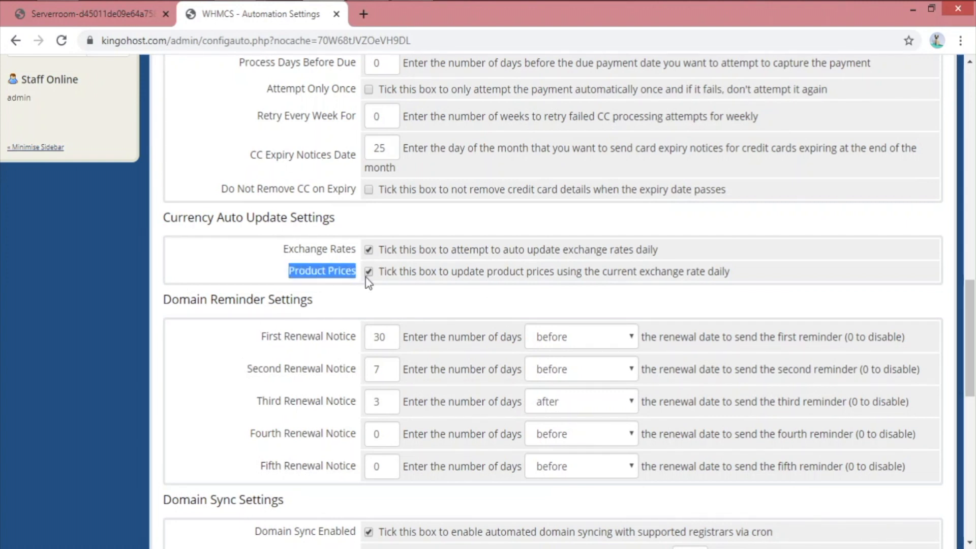
click(403, 283)
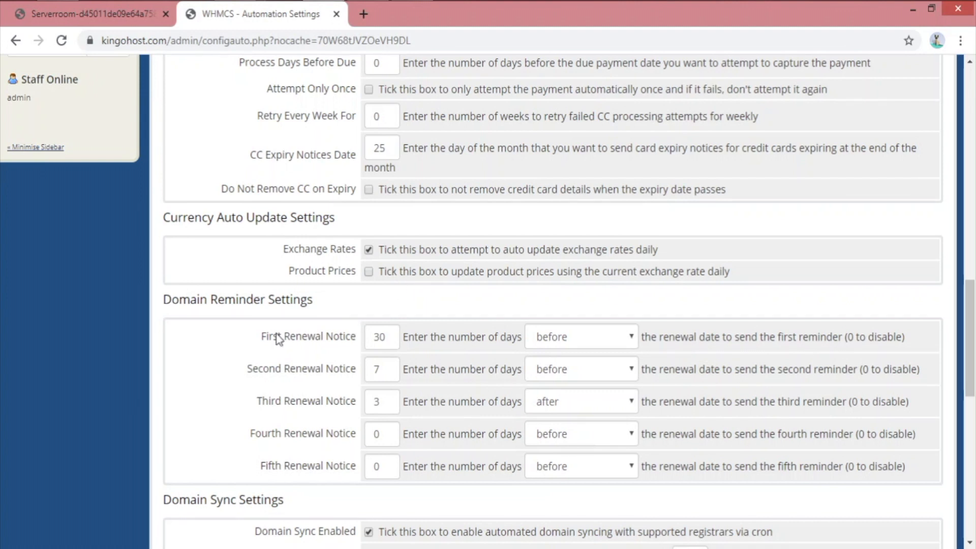
drag(179, 299, 332, 303)
click(334, 302)
scroll(381, 411, up, 1)
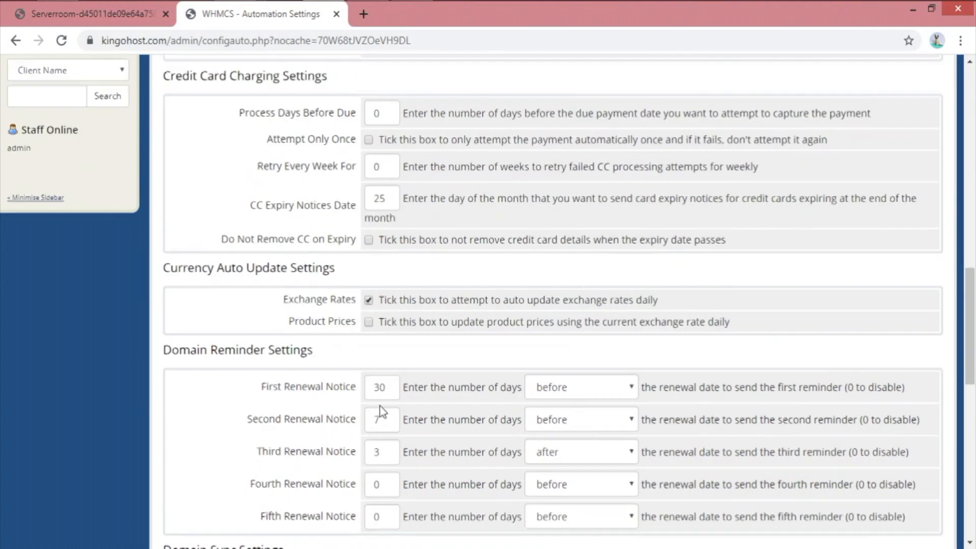
scroll(382, 411, up, 8)
scroll(356, 396, down, 11)
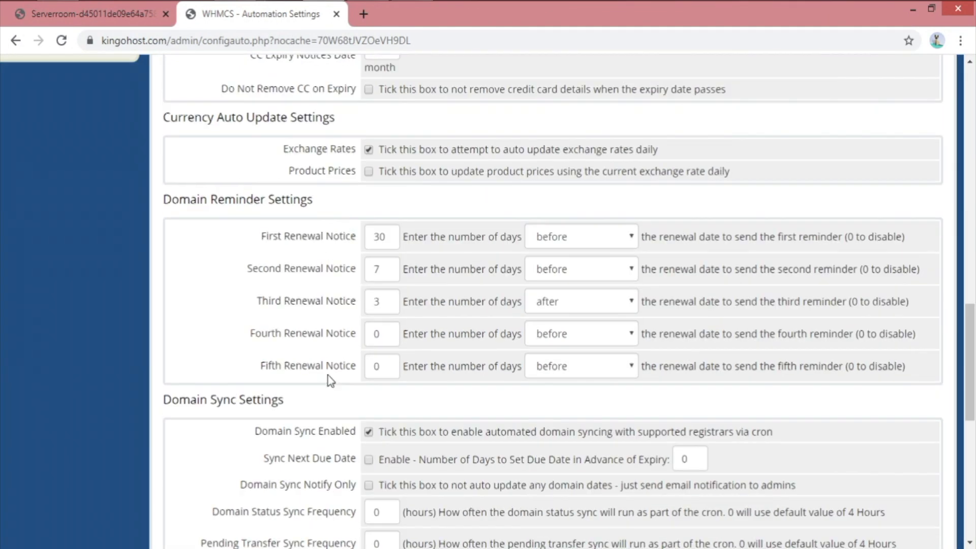
drag(254, 236, 369, 235)
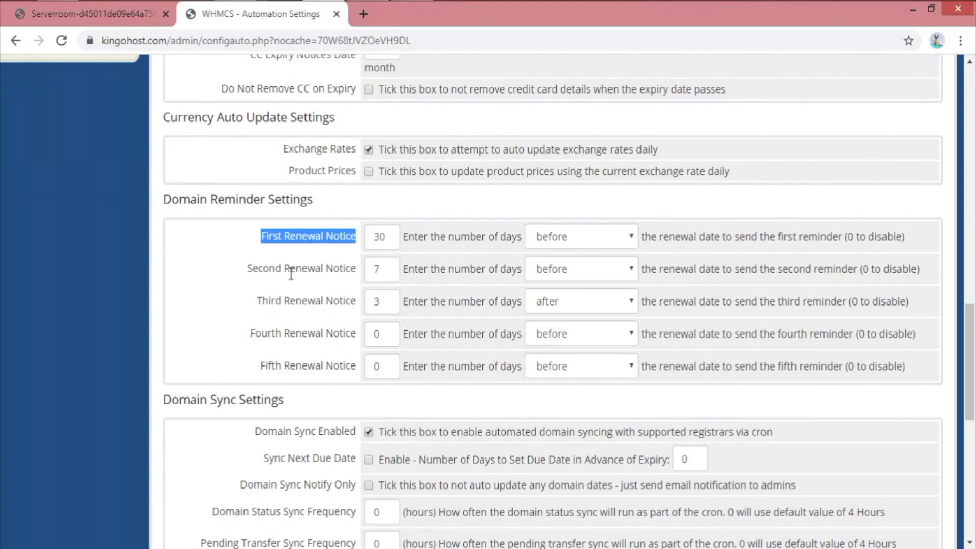
drag(246, 272, 356, 269)
drag(256, 300, 331, 305)
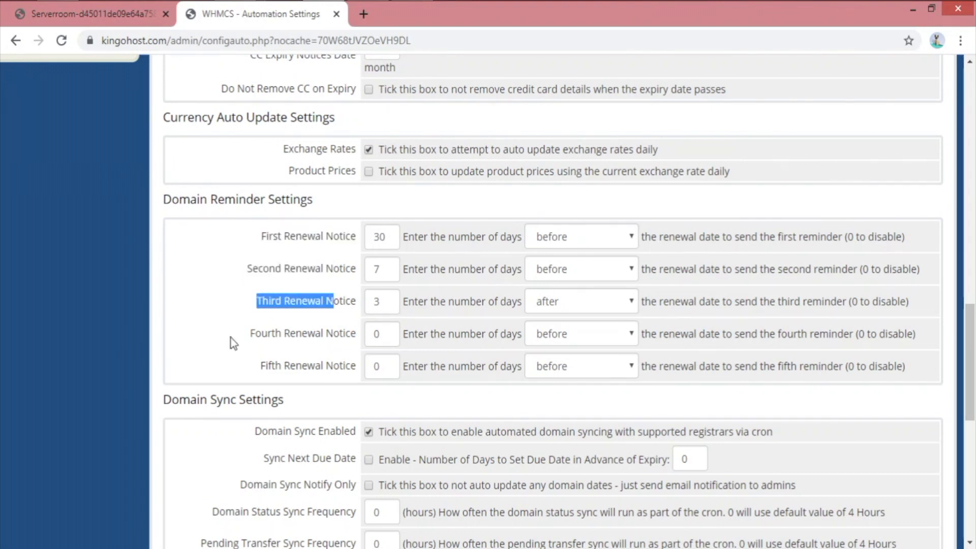
drag(233, 343, 331, 349)
click(553, 238)
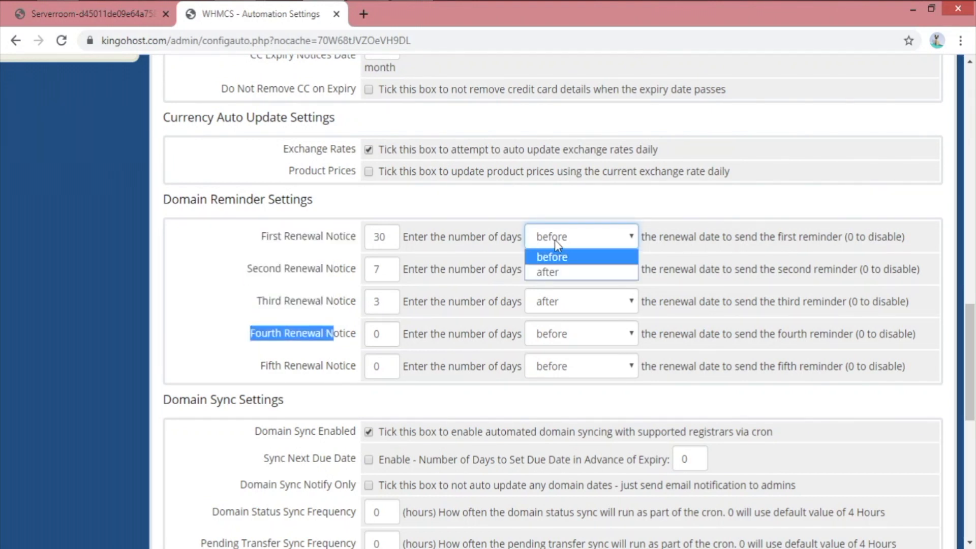
click(557, 256)
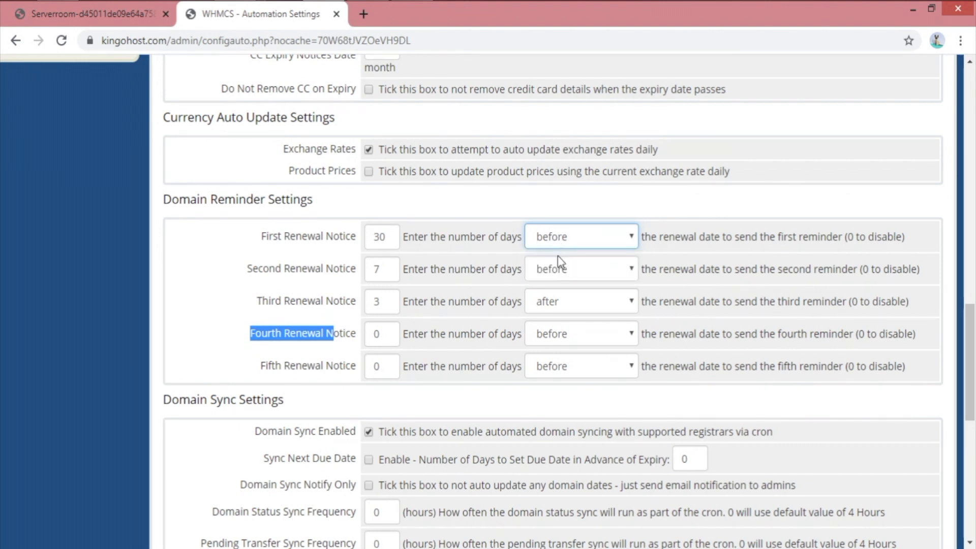
click(559, 272)
click(261, 290)
scroll(295, 279, down, 6)
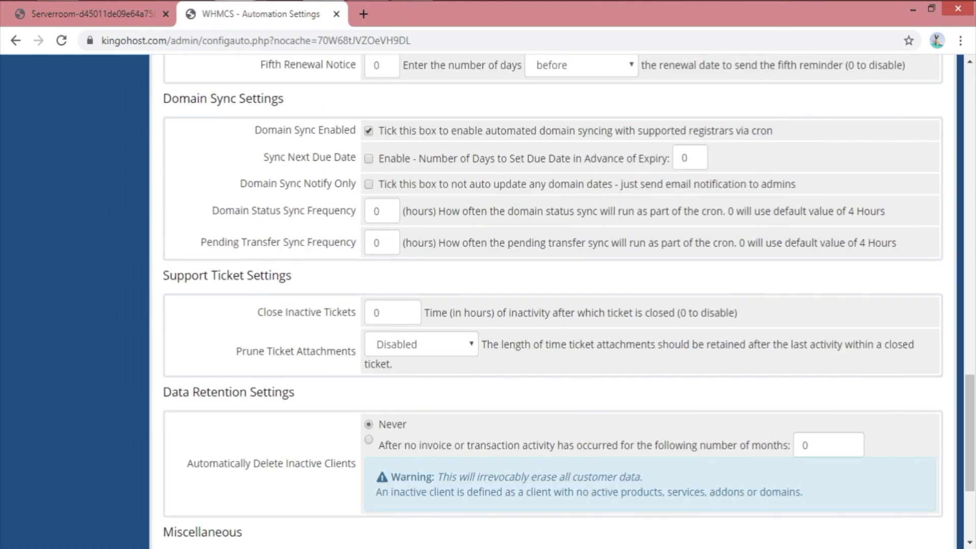
drag(209, 95, 319, 76)
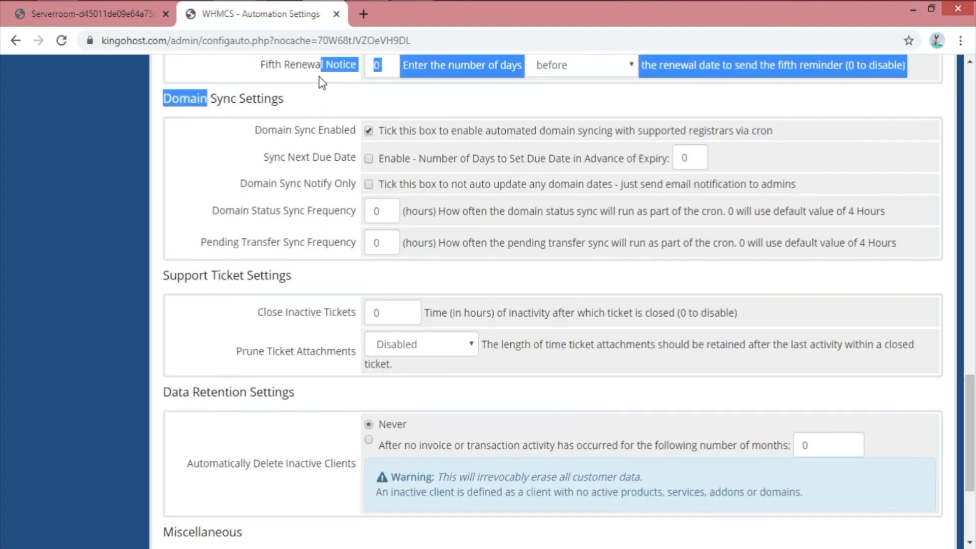
drag(246, 100, 251, 102)
click(334, 100)
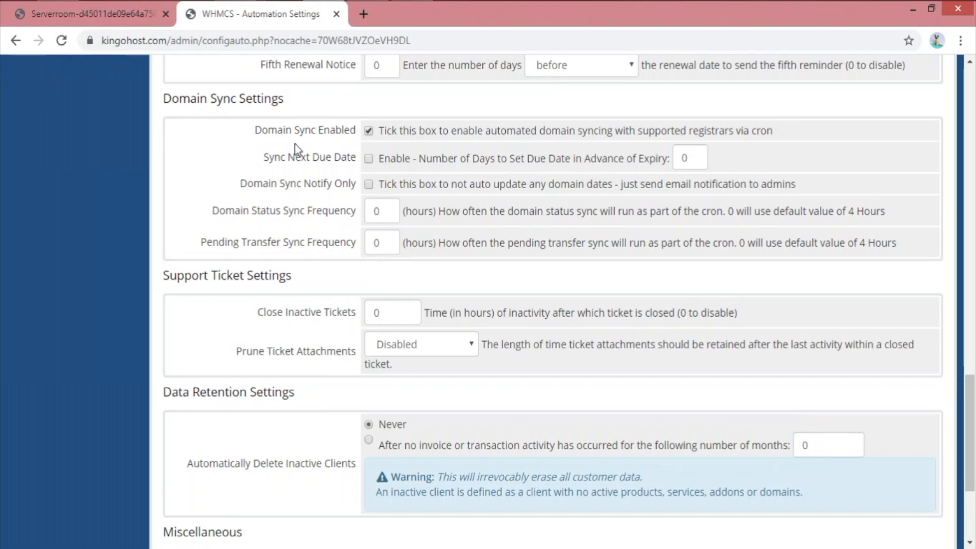
drag(359, 133, 254, 133)
click(219, 163)
Set Close Inactive Tickets to 5 hours in Support Ticket Settings
scroll(230, 223, down, 2)
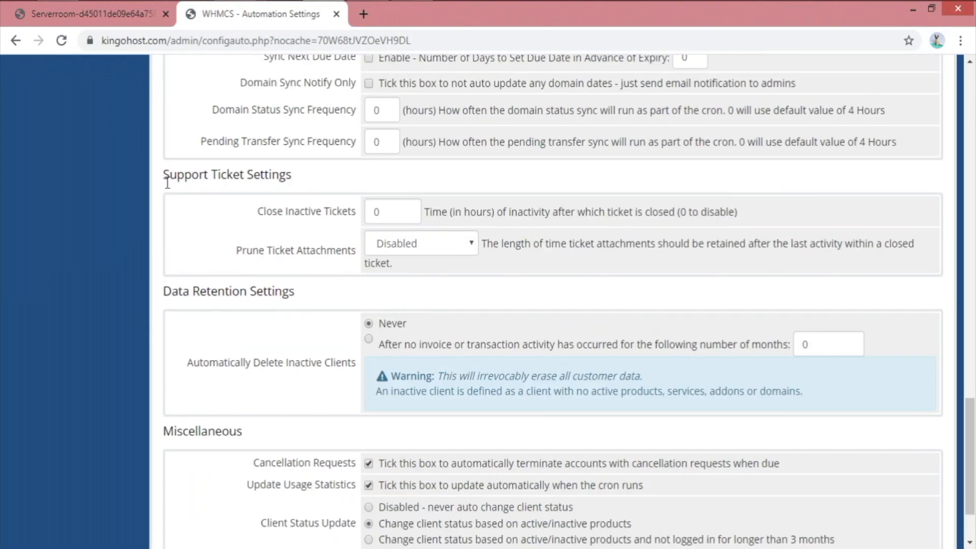
drag(167, 183, 361, 182)
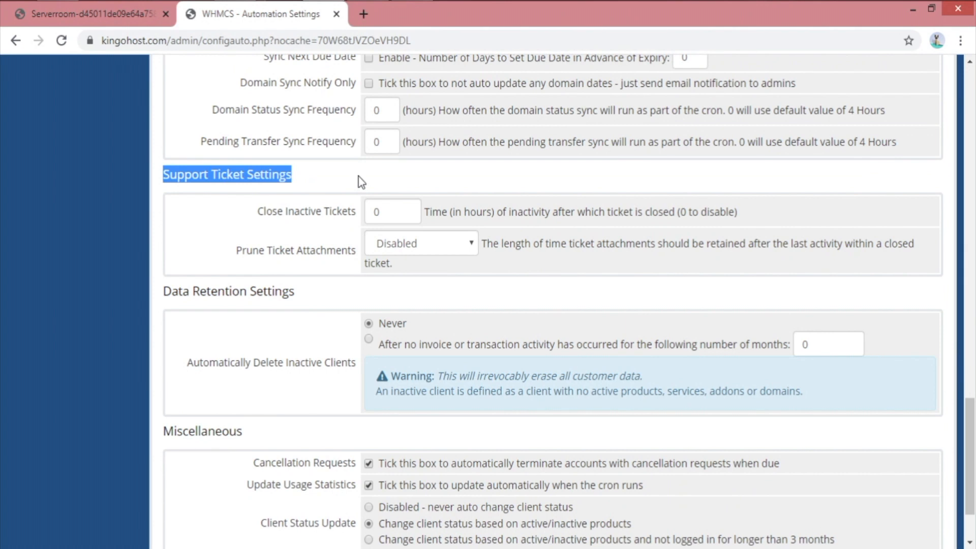
click(361, 182)
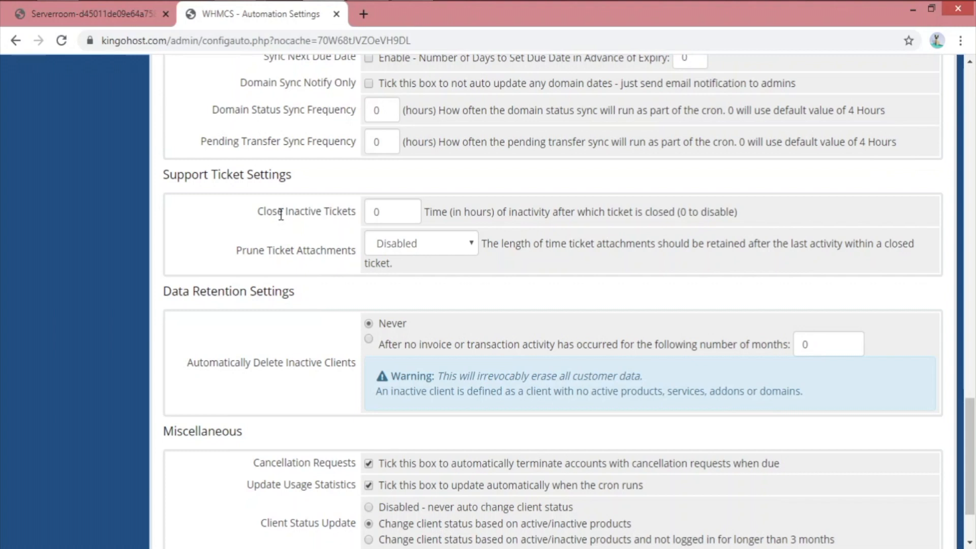
double_click(377, 211)
text(52)
key(BackSpace)
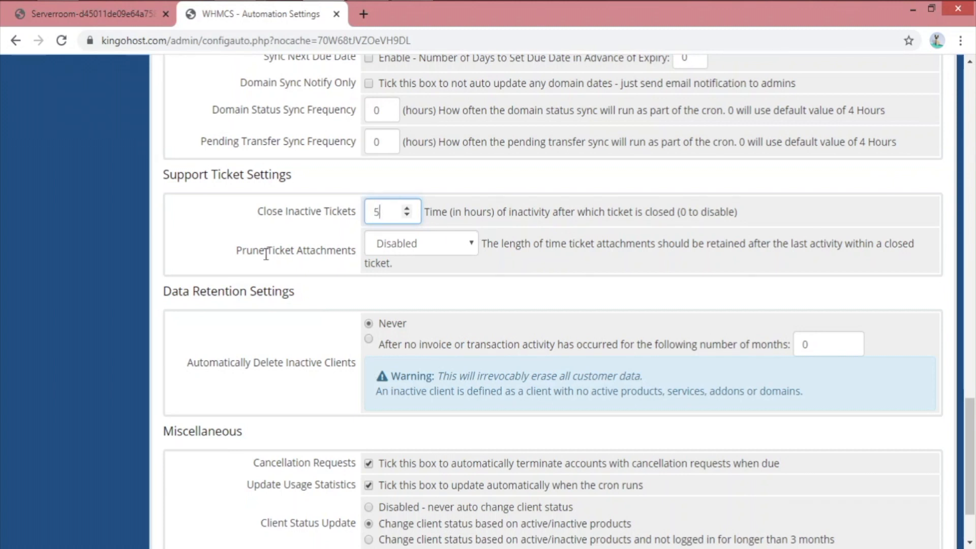
Review the Prune Ticket Attachments setting and its retention description, leaving it disabled
drag(236, 250, 352, 250)
click(298, 244)
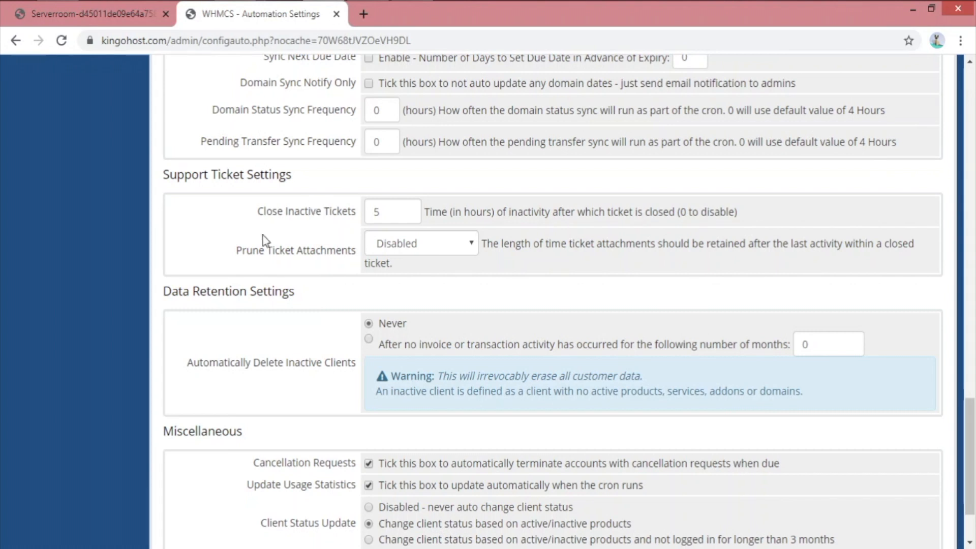
drag(237, 252, 316, 253)
drag(569, 249, 819, 249)
click(723, 249)
drag(164, 287, 286, 287)
click(330, 297)
scroll(227, 323, down, 2)
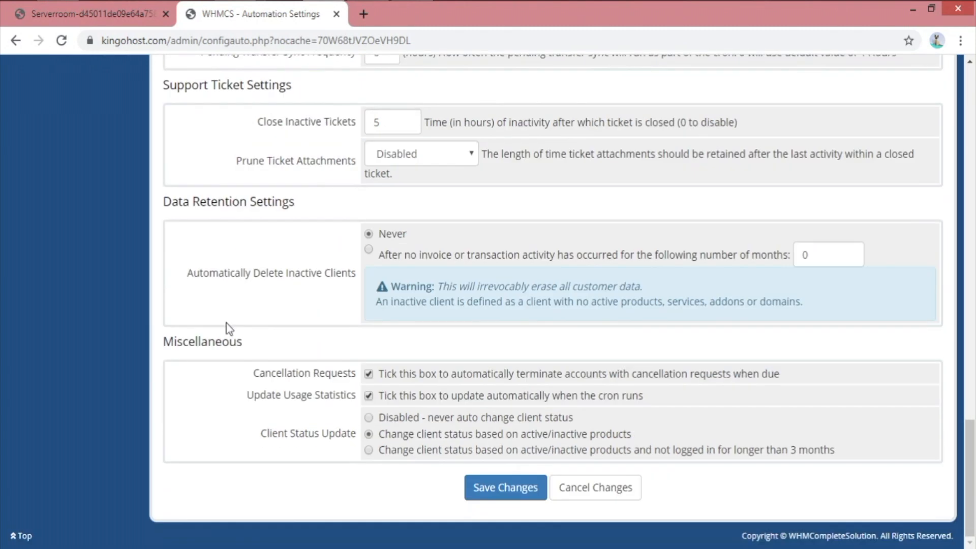
drag(631, 435, 379, 440)
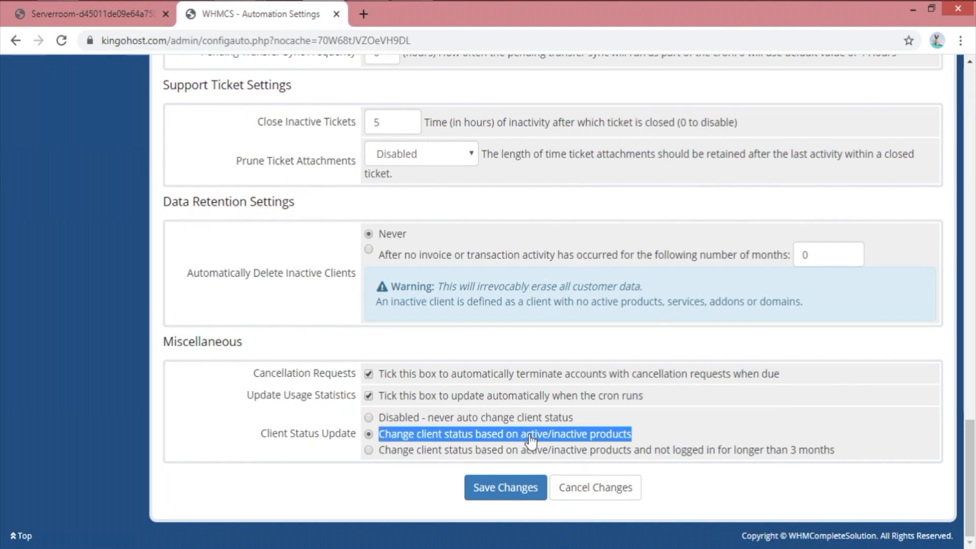
click(609, 441)
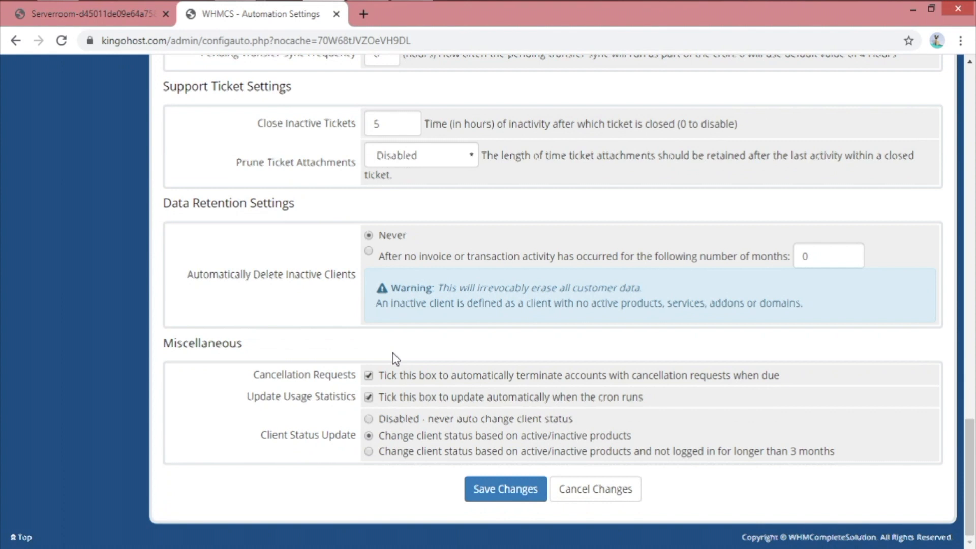
scroll(413, 348, up, 12)
scroll(417, 353, up, 10)
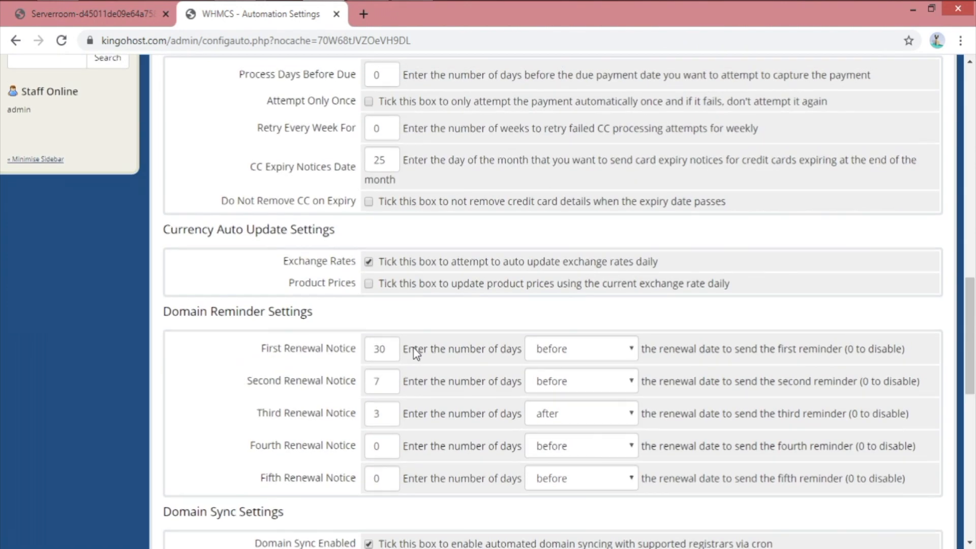
scroll(415, 354, up, 5)
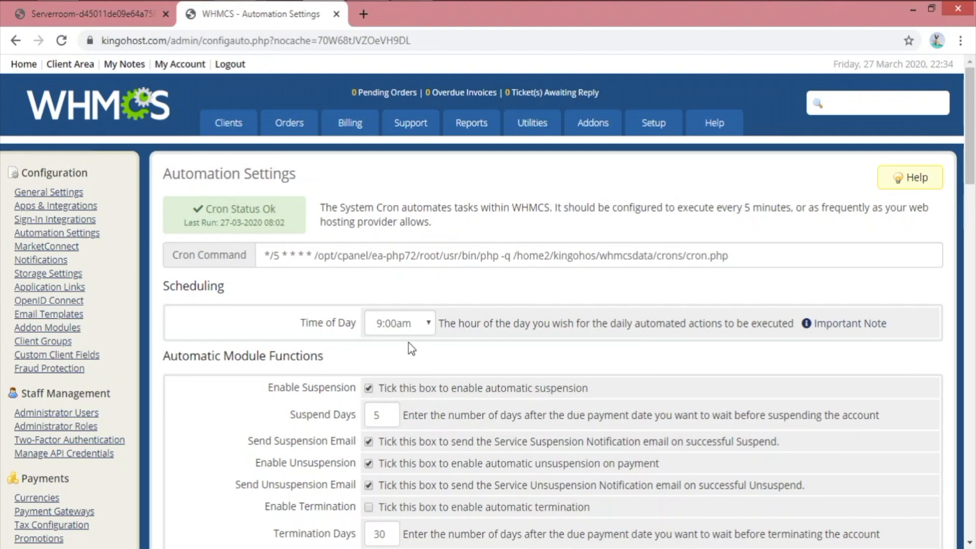
scroll(366, 356, down, 2)
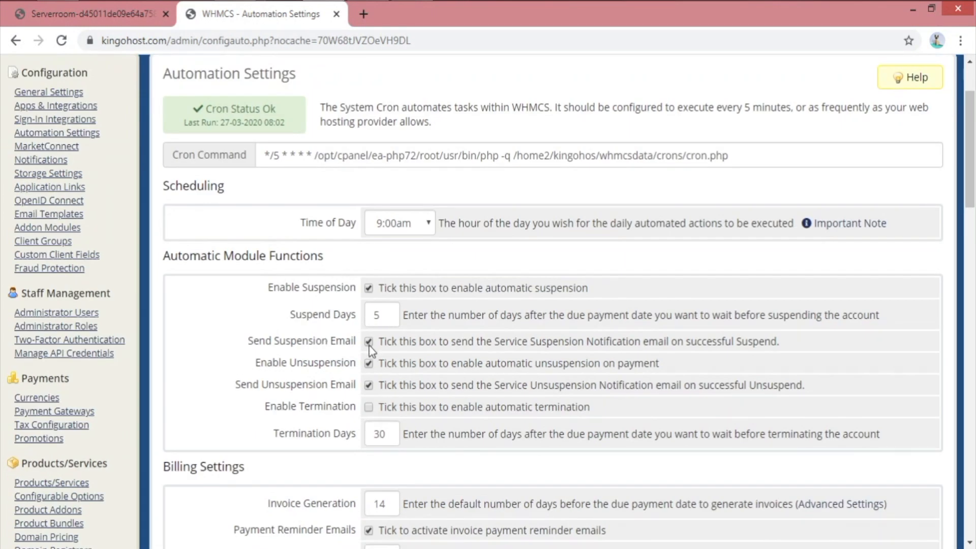
scroll(381, 425, down, 4)
drag(246, 389, 348, 389)
drag(245, 427, 357, 471)
scroll(450, 459, up, 4)
drag(394, 322, 315, 321)
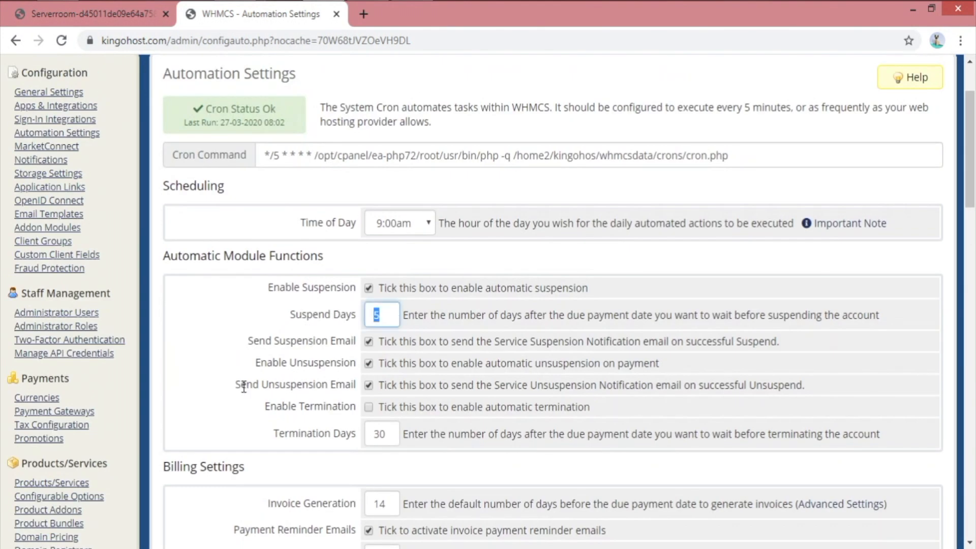
scroll(301, 377, down, 2)
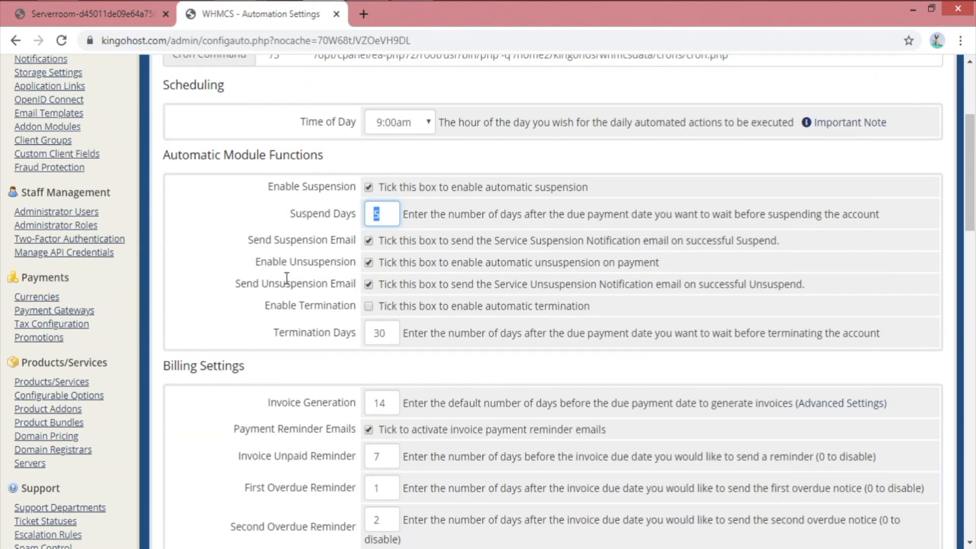
drag(679, 271, 337, 271)
click(210, 295)
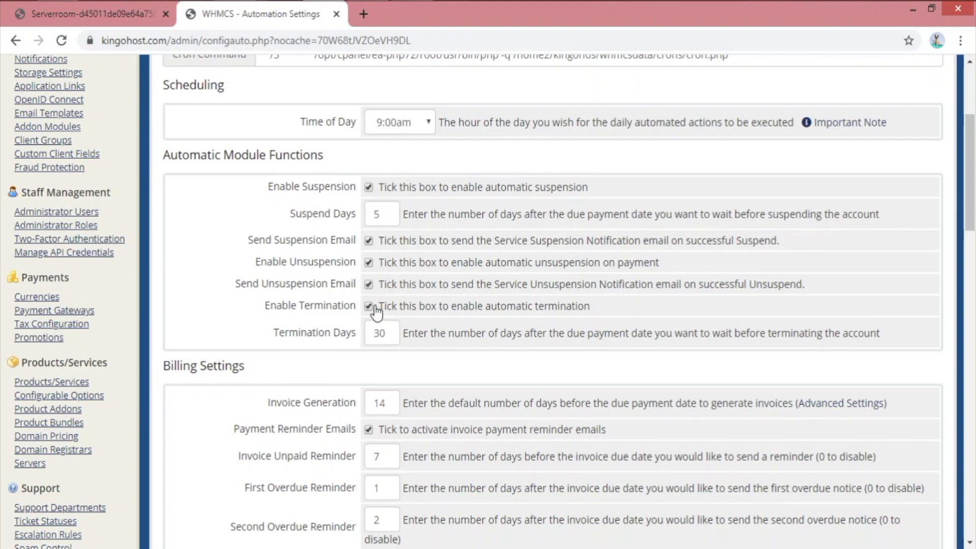
double_click(386, 323)
scroll(433, 319, down, 2)
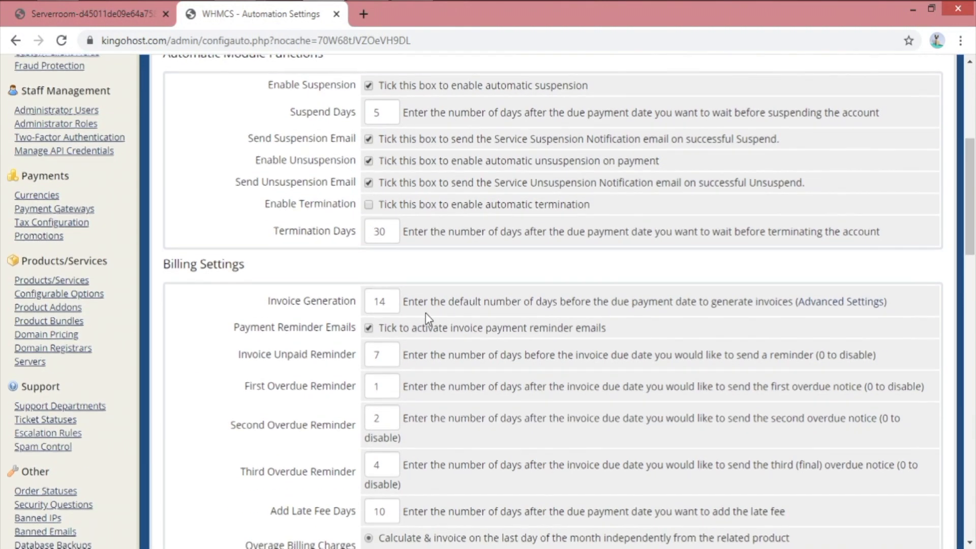
scroll(425, 319, down, 10)
scroll(441, 391, up, 12)
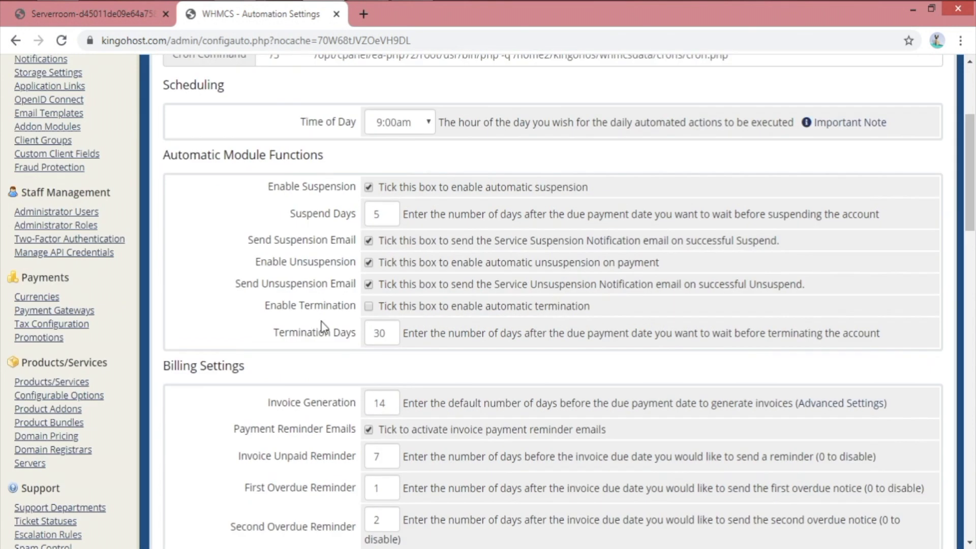
drag(265, 304, 356, 308)
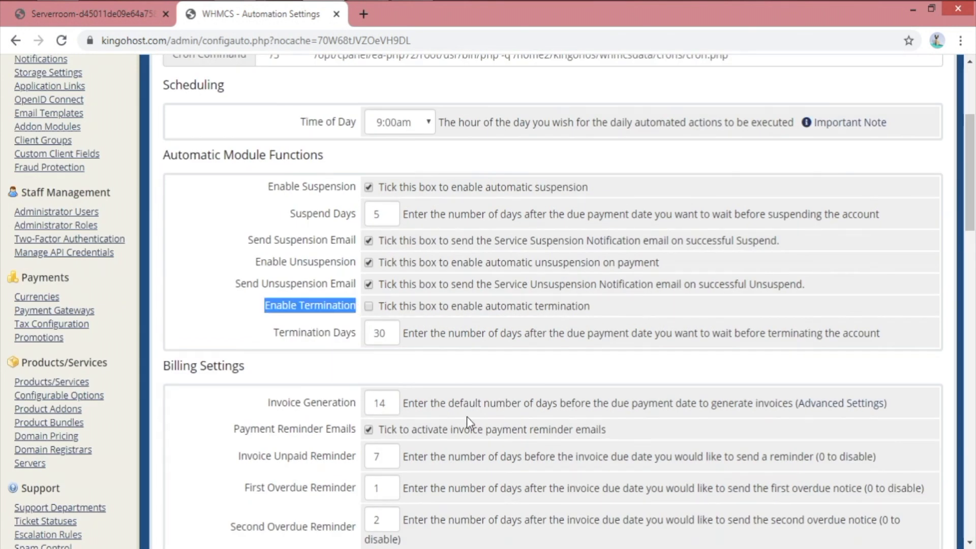
drag(467, 416, 536, 365)
click(660, 314)
scroll(572, 335, down, 15)
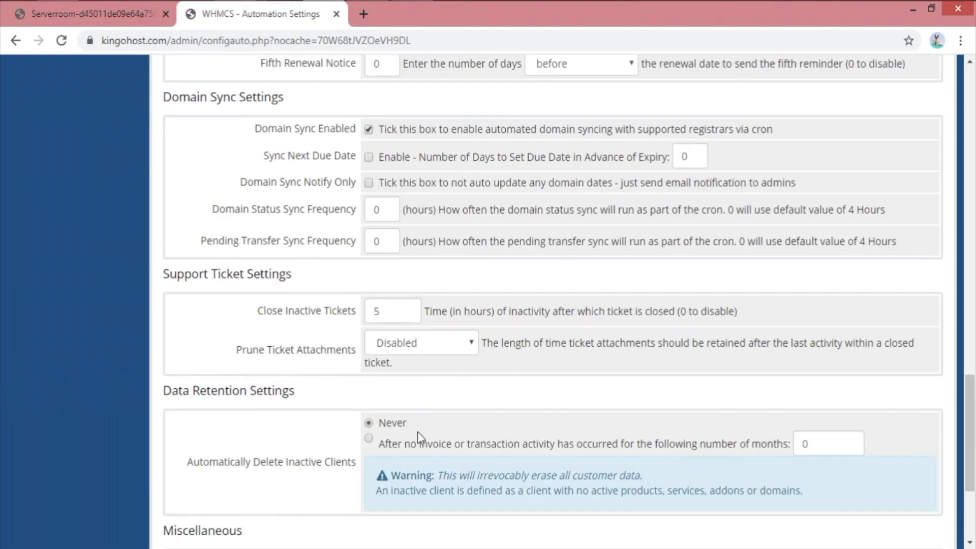
scroll(416, 432, down, 4)
Save the automation settings changes and confirm the success message
click(479, 487)
scroll(480, 468, up, 15)
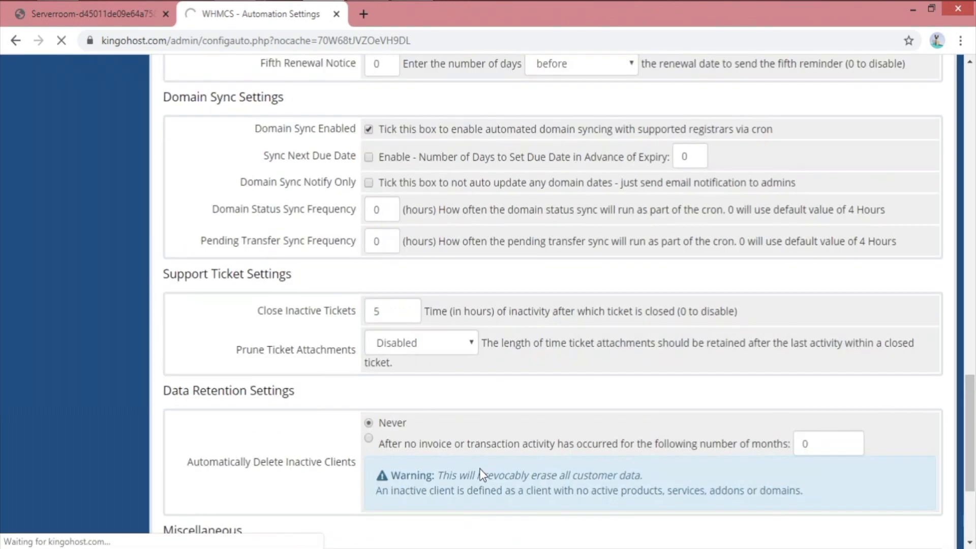
scroll(480, 451, up, 10)
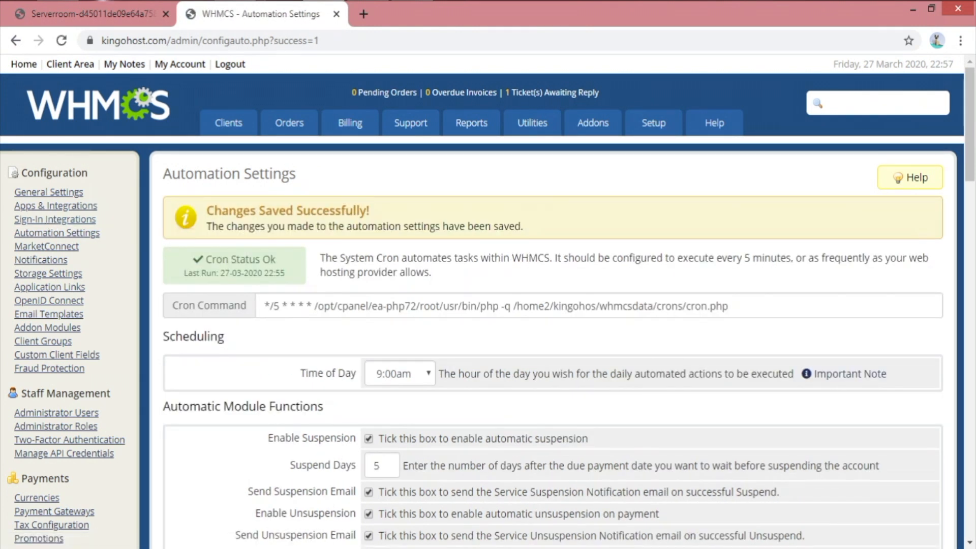
Copy the site address and load kingohost.com in a new browser tab
drag(169, 41, 101, 42)
key(ctrl+c)
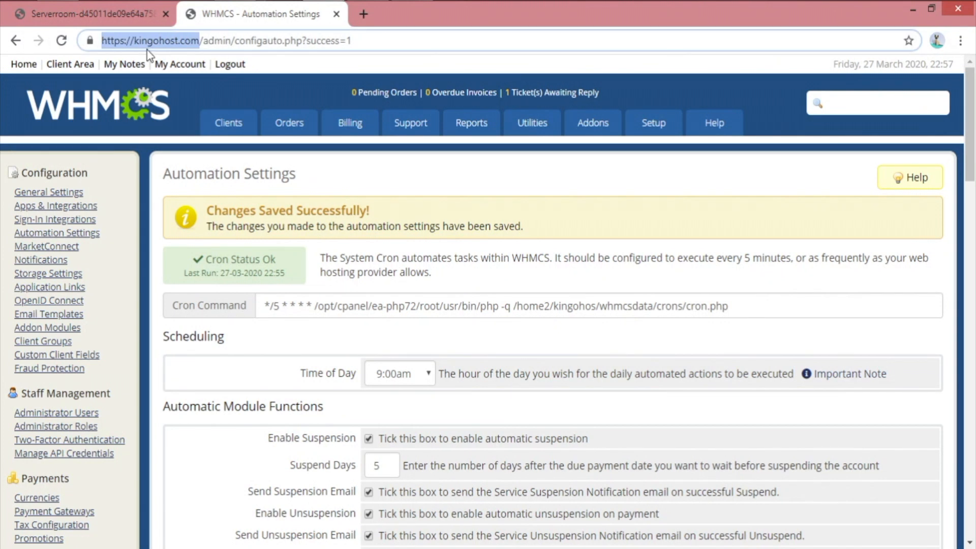
click(364, 14)
key(ctrl+v)
key(Return)
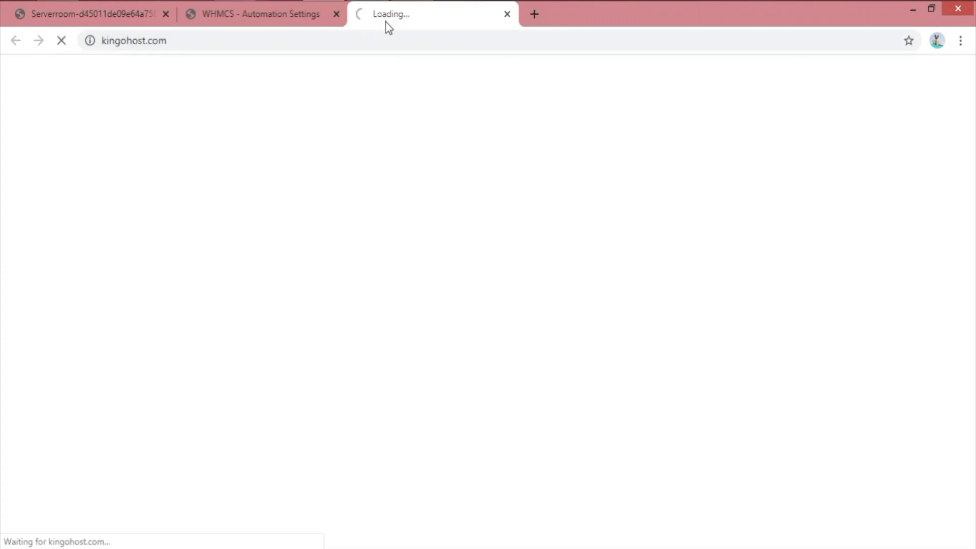